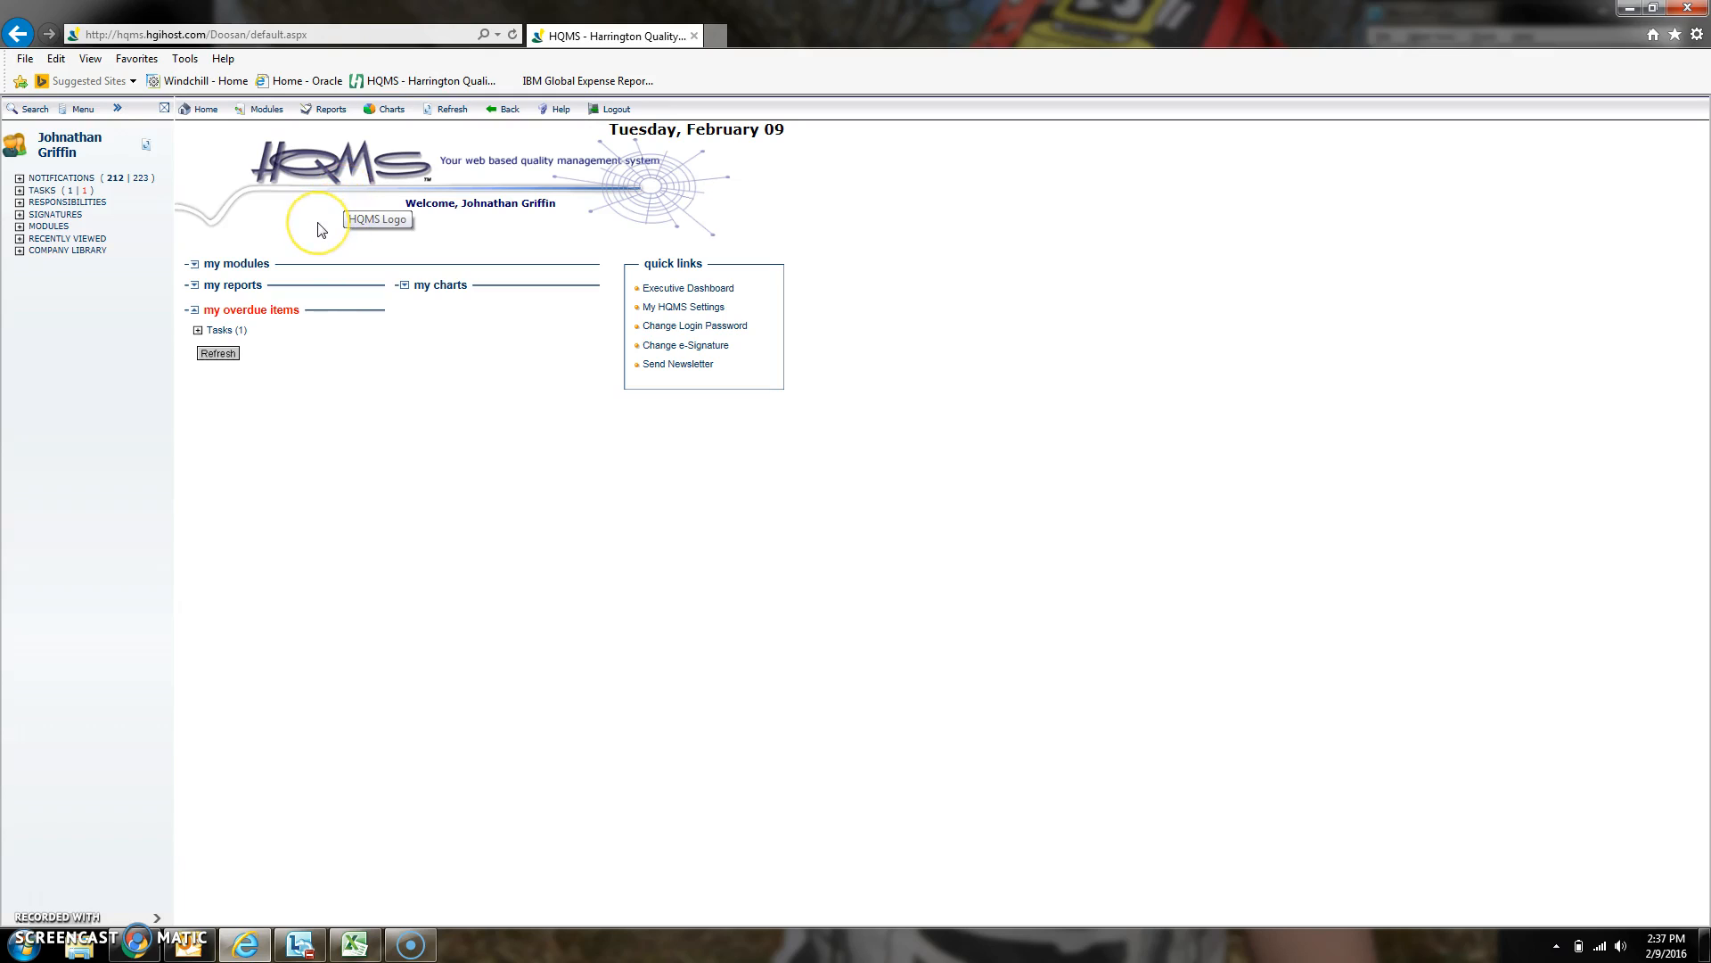
# - Expand my modules, Responsibilities, Modules and Quality Management Modules in the navigation tree
pyautogui.click(196, 265)
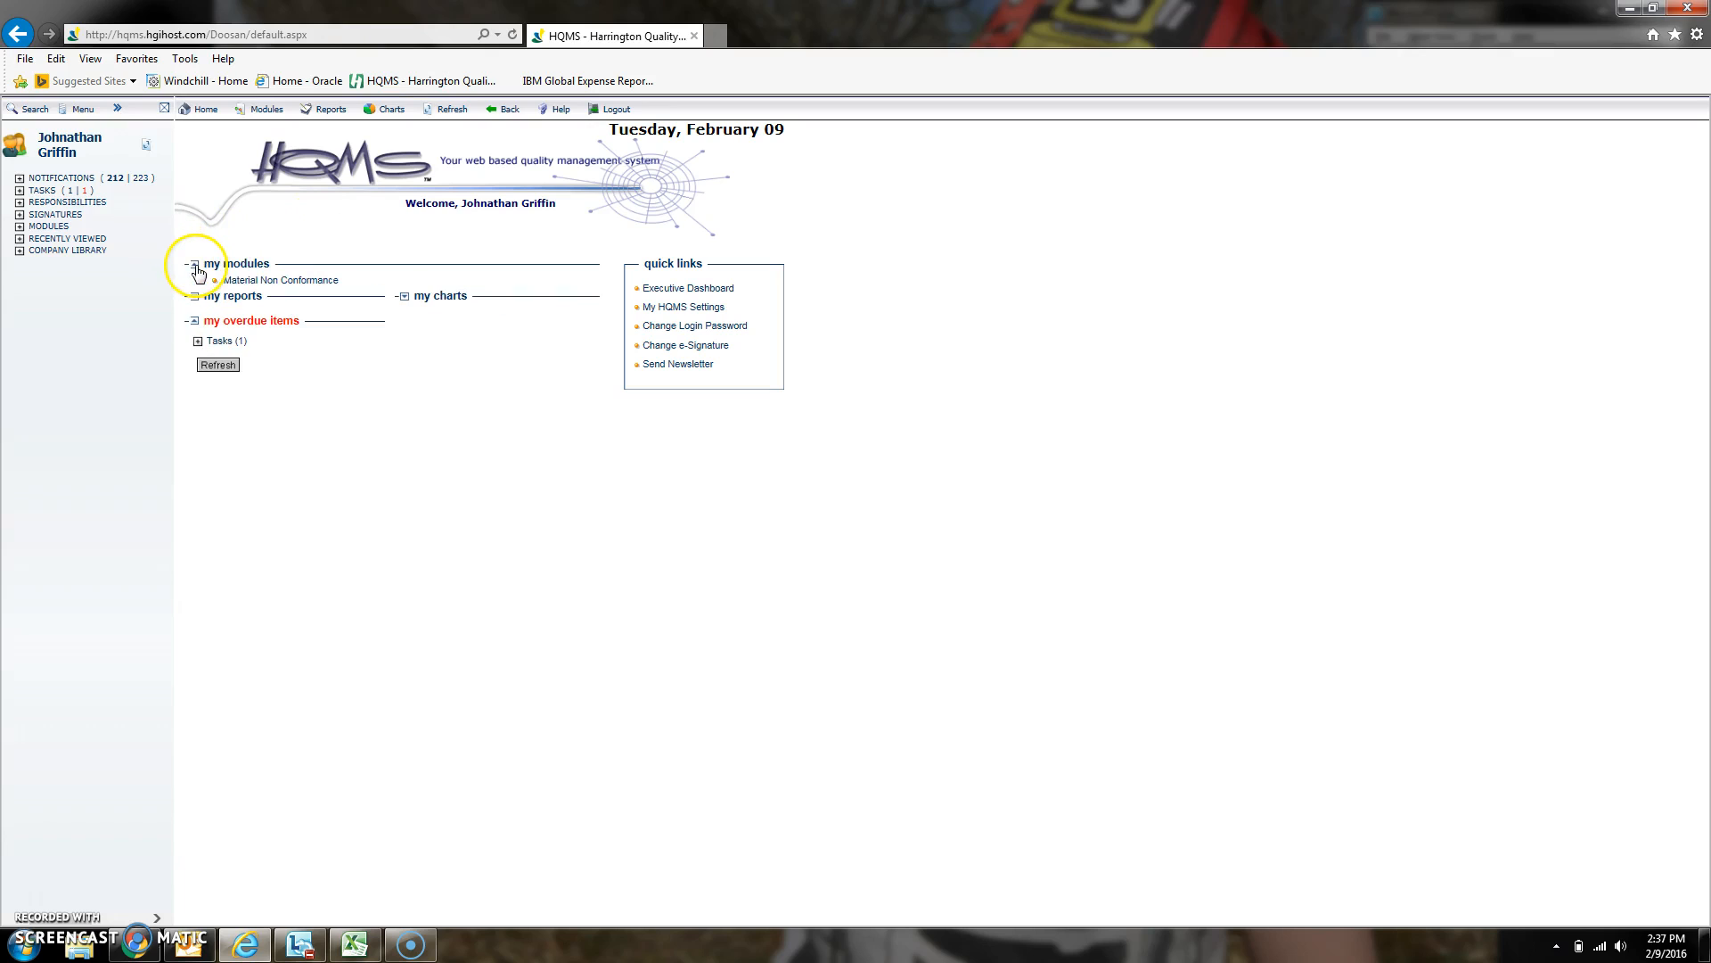
pyautogui.click(266, 283)
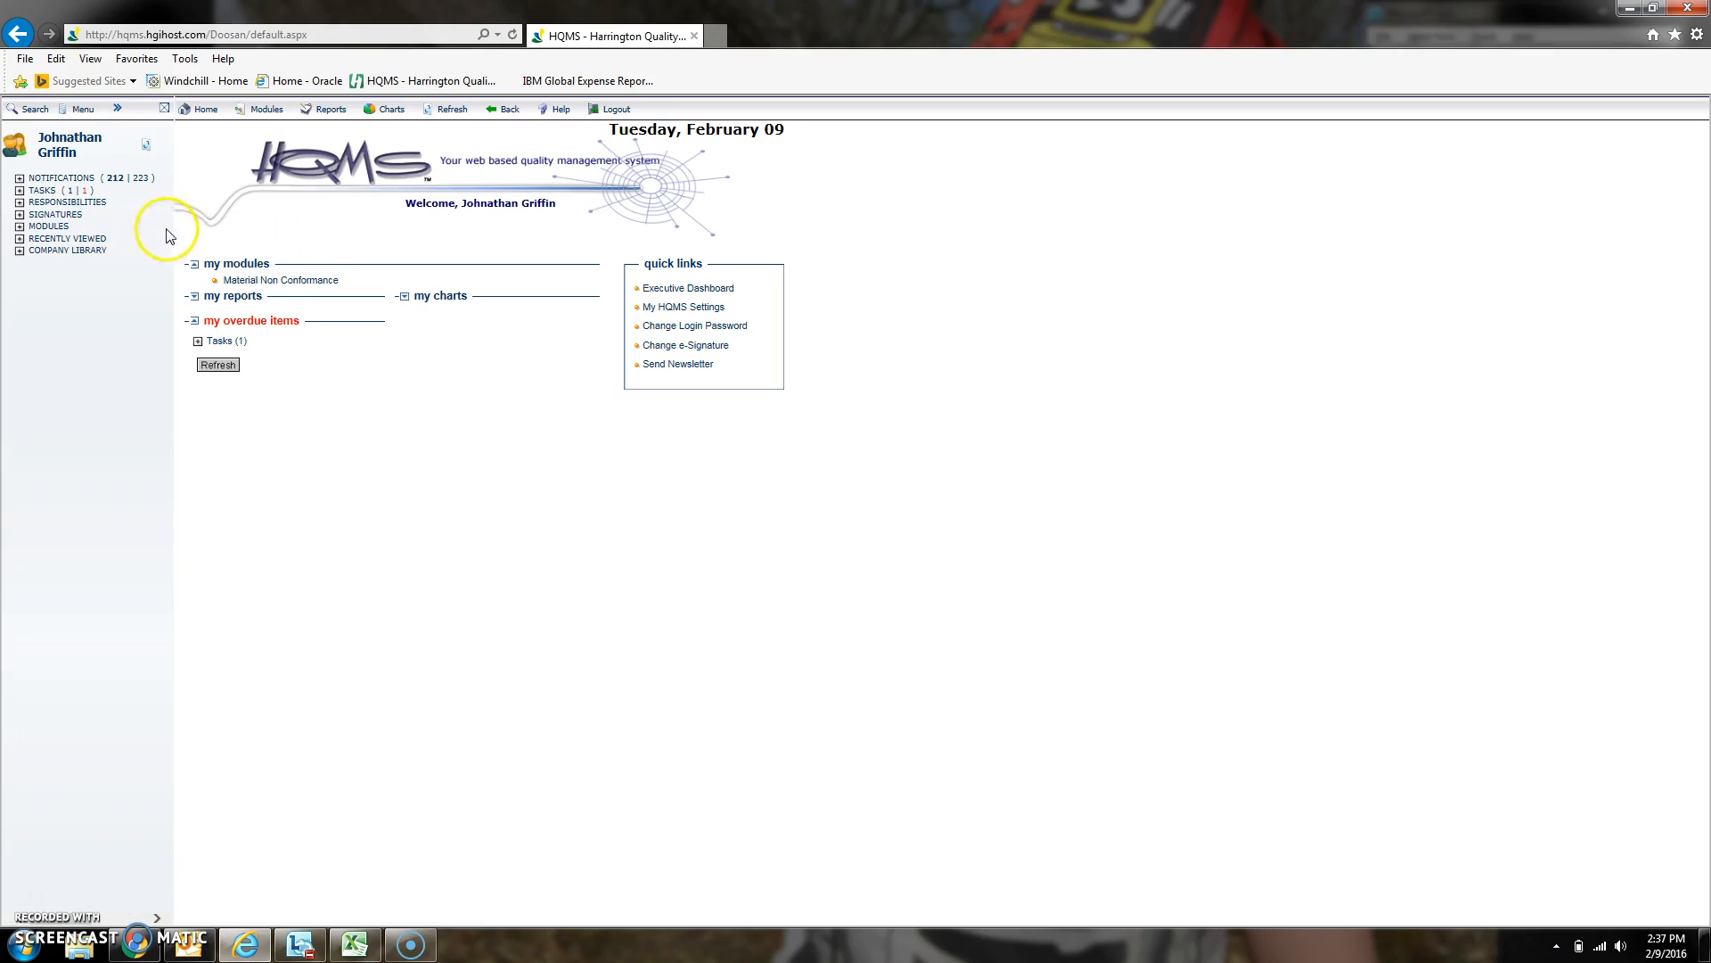
pyautogui.click(19, 203)
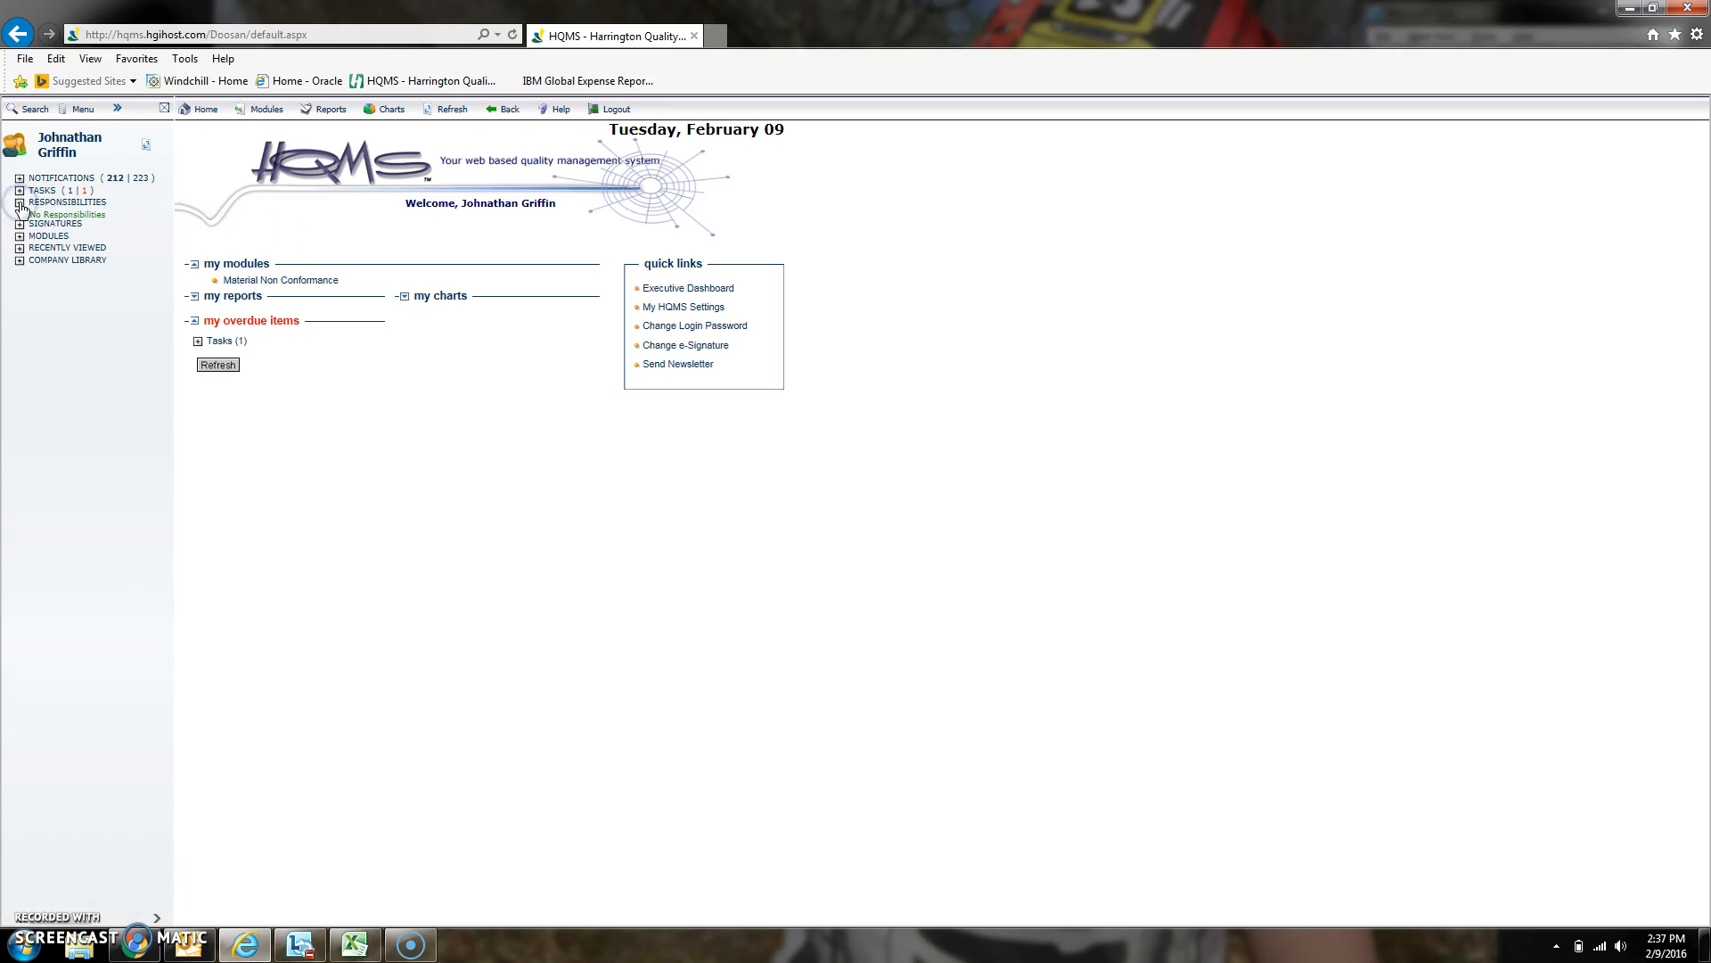
pyautogui.click(20, 236)
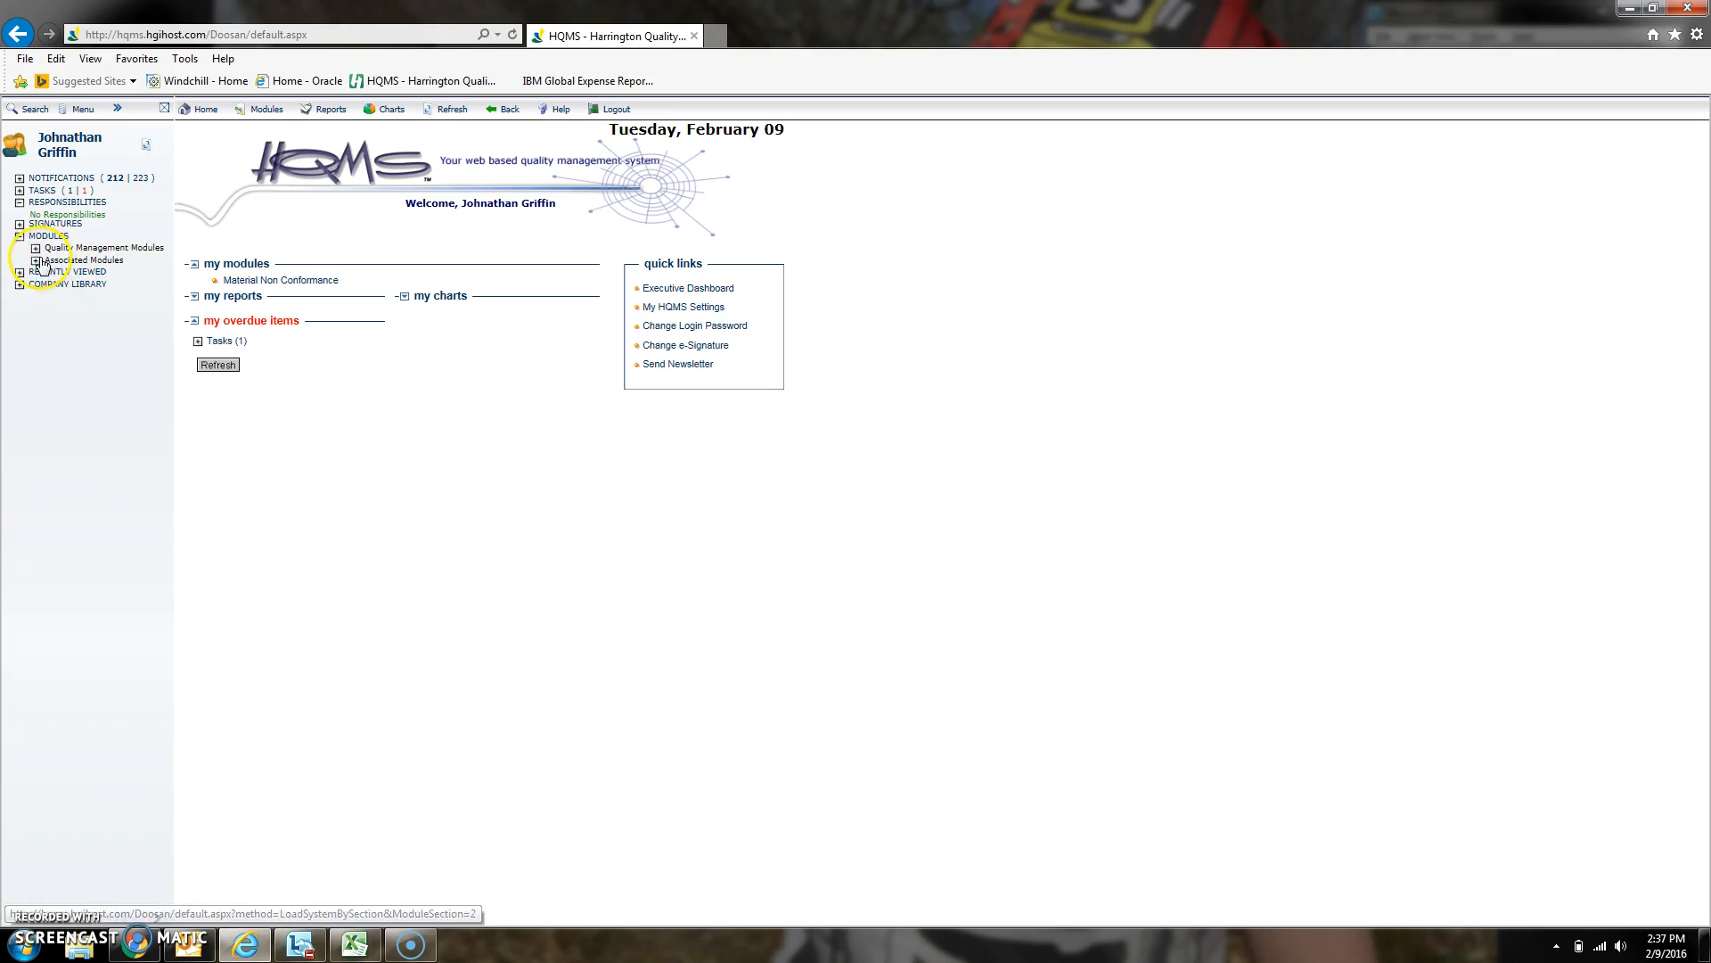
pyautogui.click(36, 249)
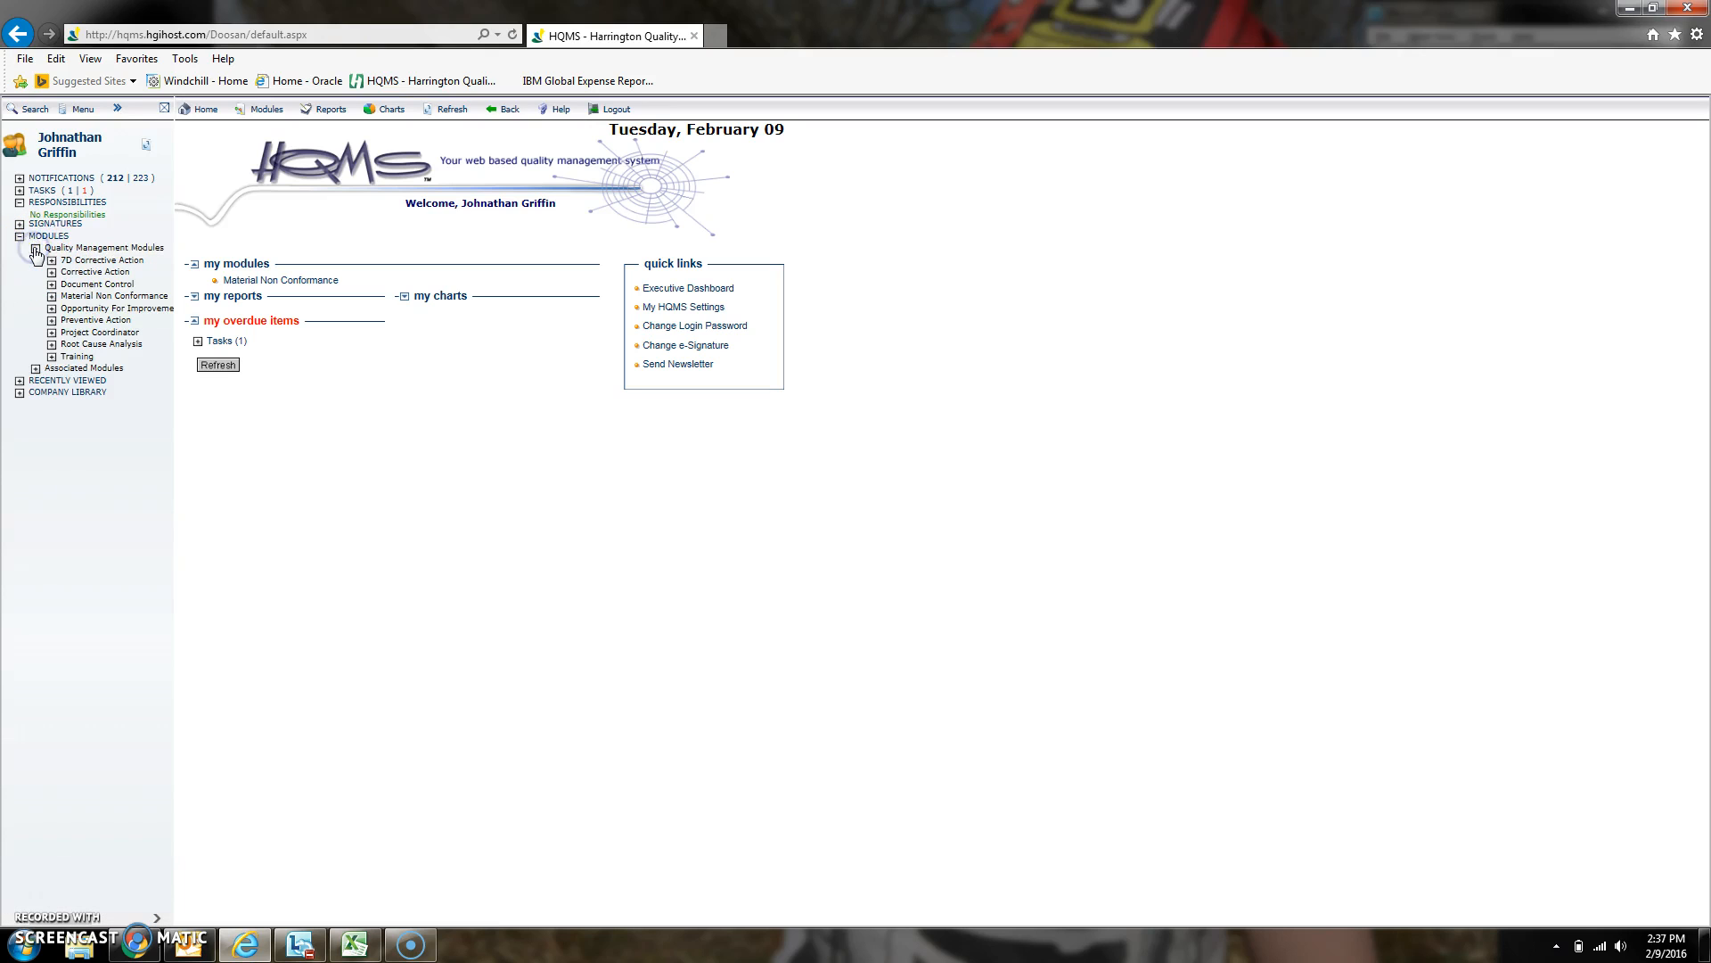
# - Open a new Material Non Conformance record
pyautogui.click(83, 296)
pyautogui.click(51, 297)
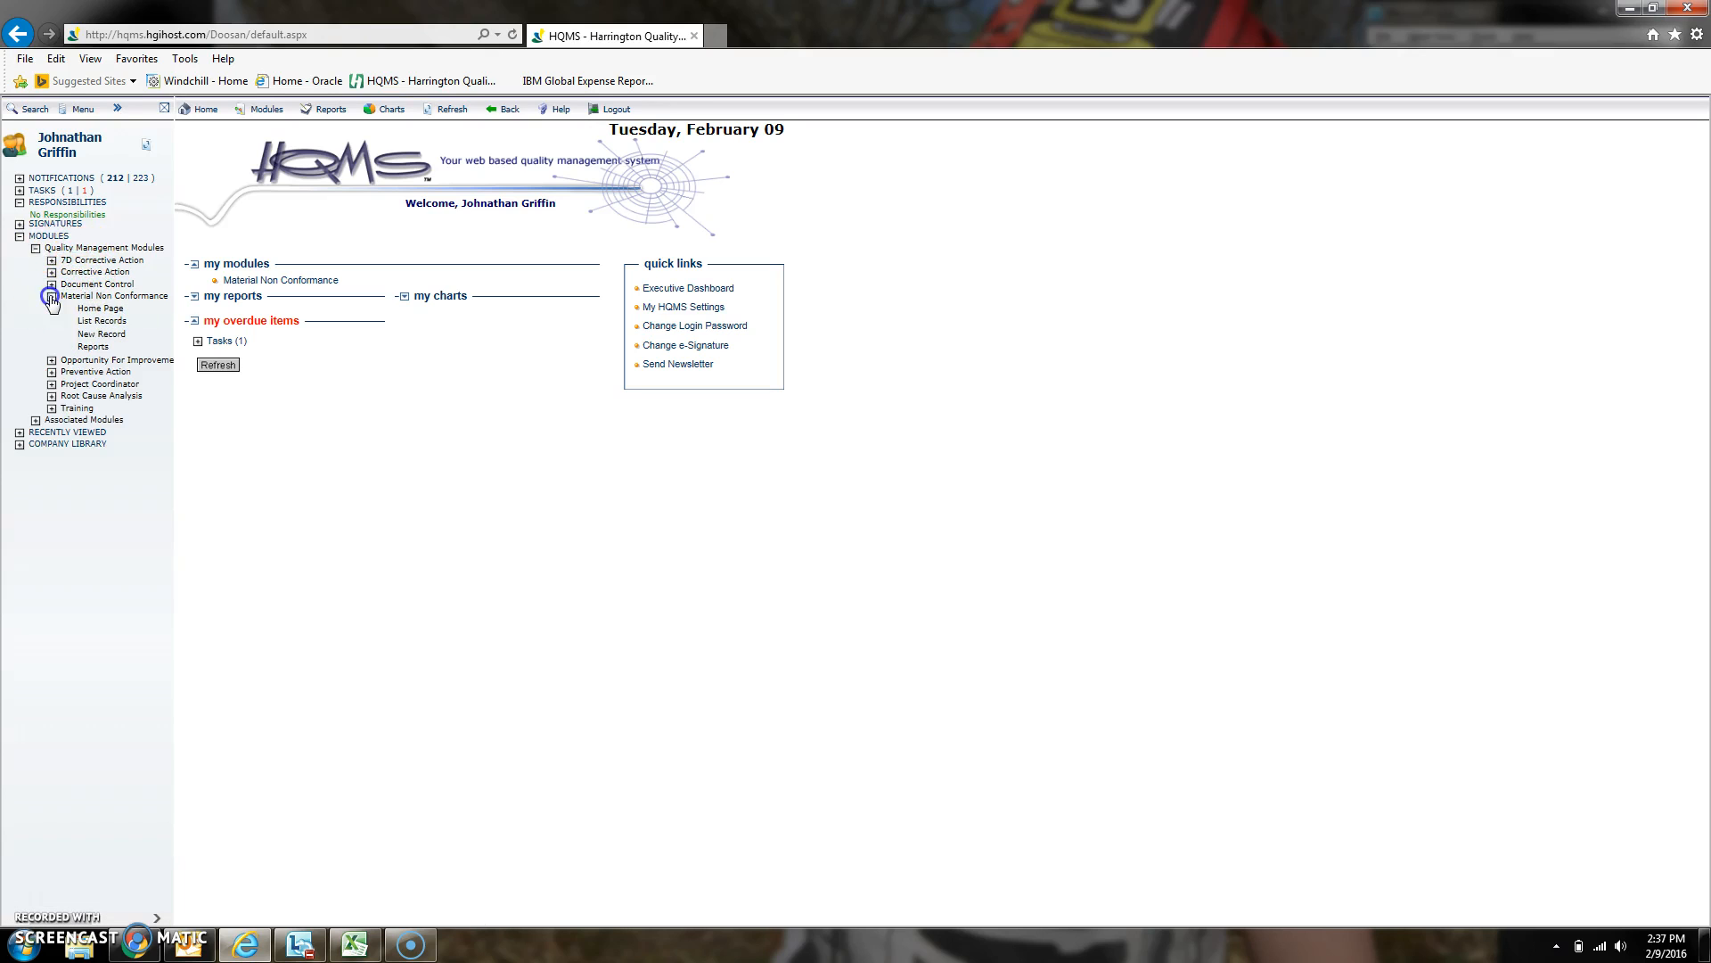
pyautogui.click(78, 337)
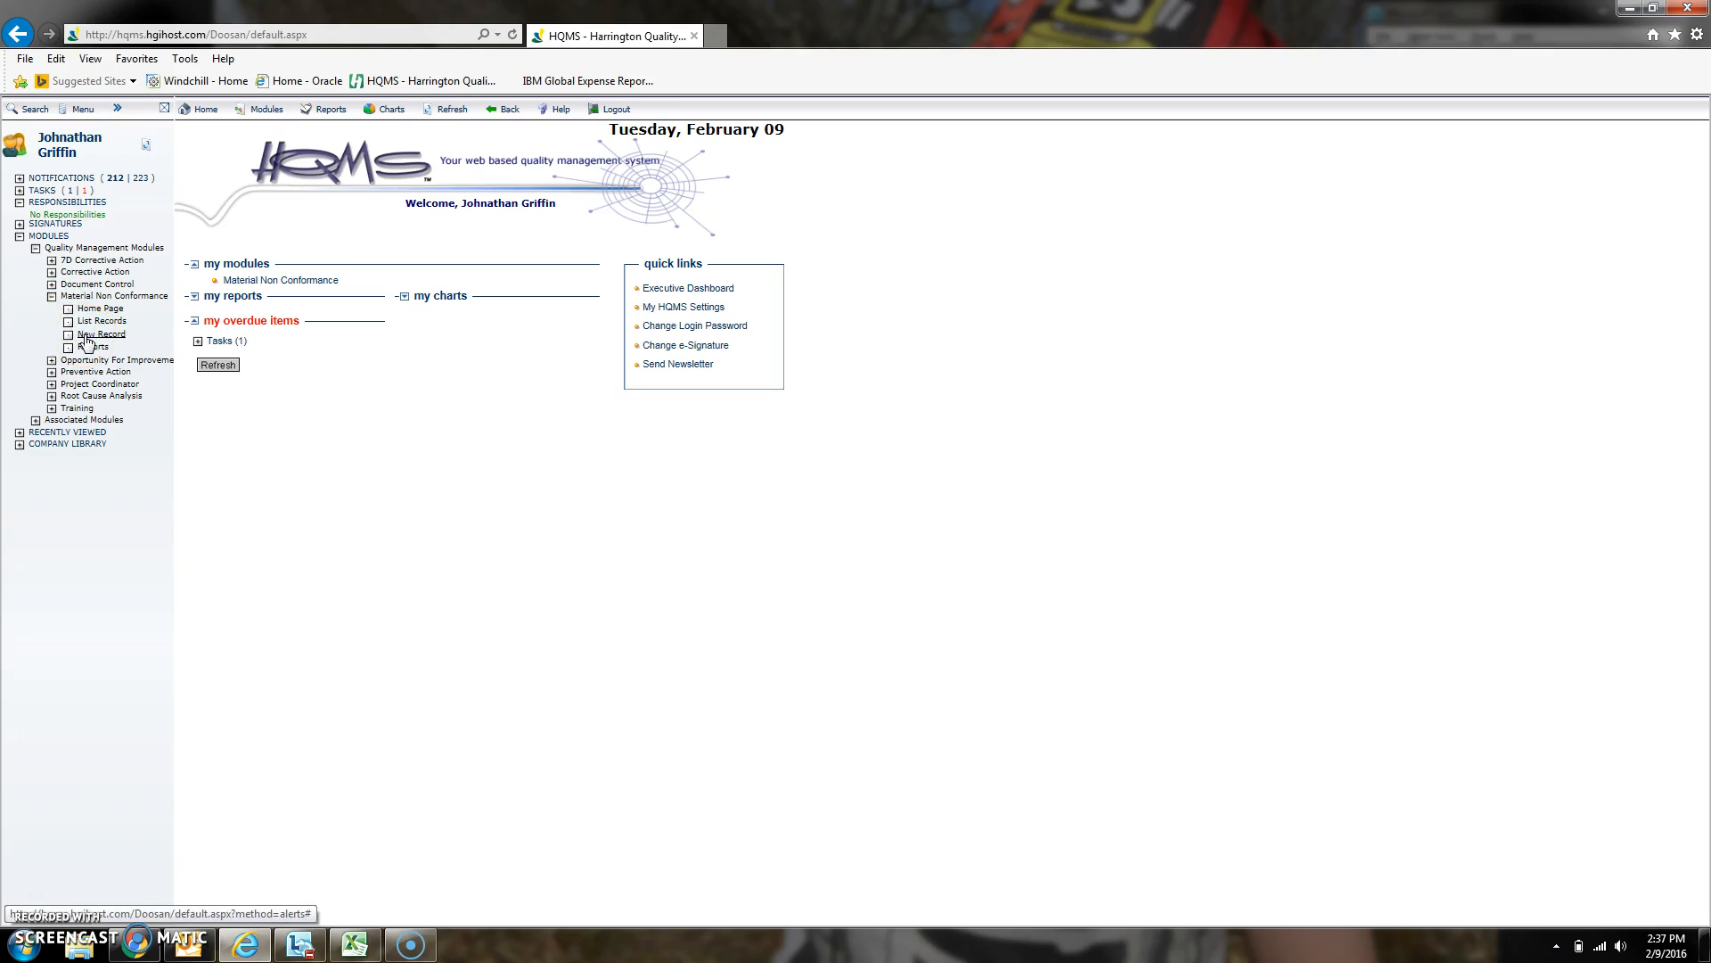
pyautogui.click(87, 342)
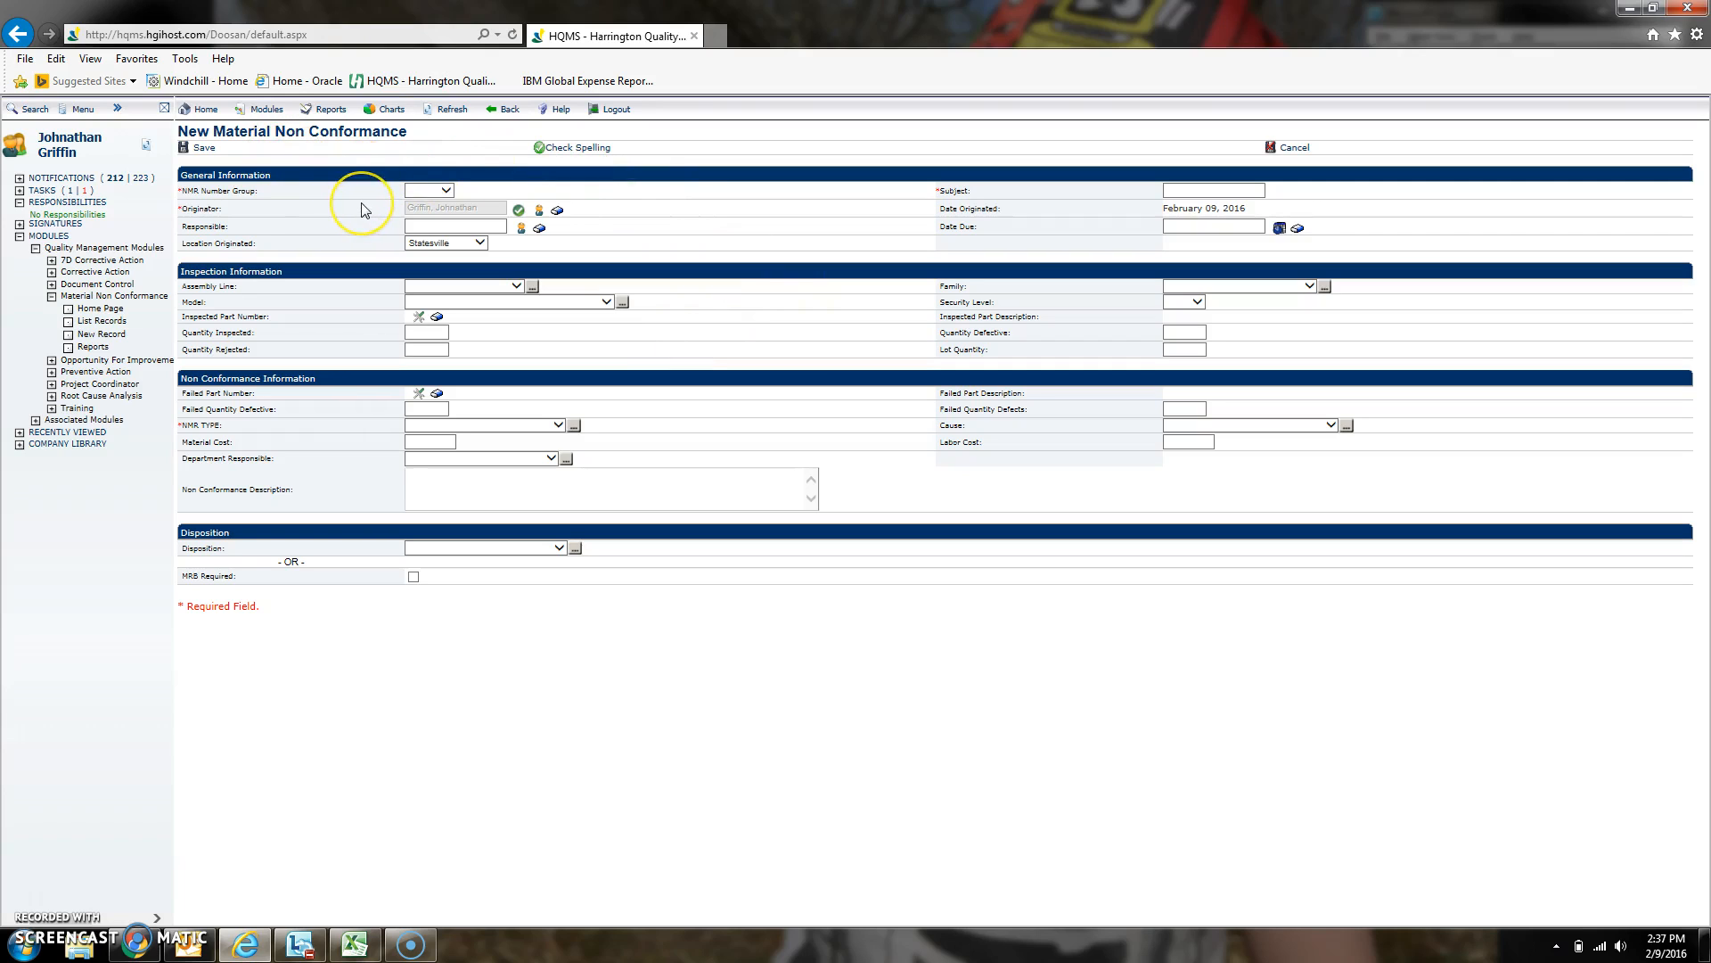
# - Set the NMR Number Group to NMR and enter the subject 'NMR -75WJD-FX-T3, ADD 45° SWIVEL ELBOW FOR IG OPTION RECONFIG'
pyautogui.click(443, 190)
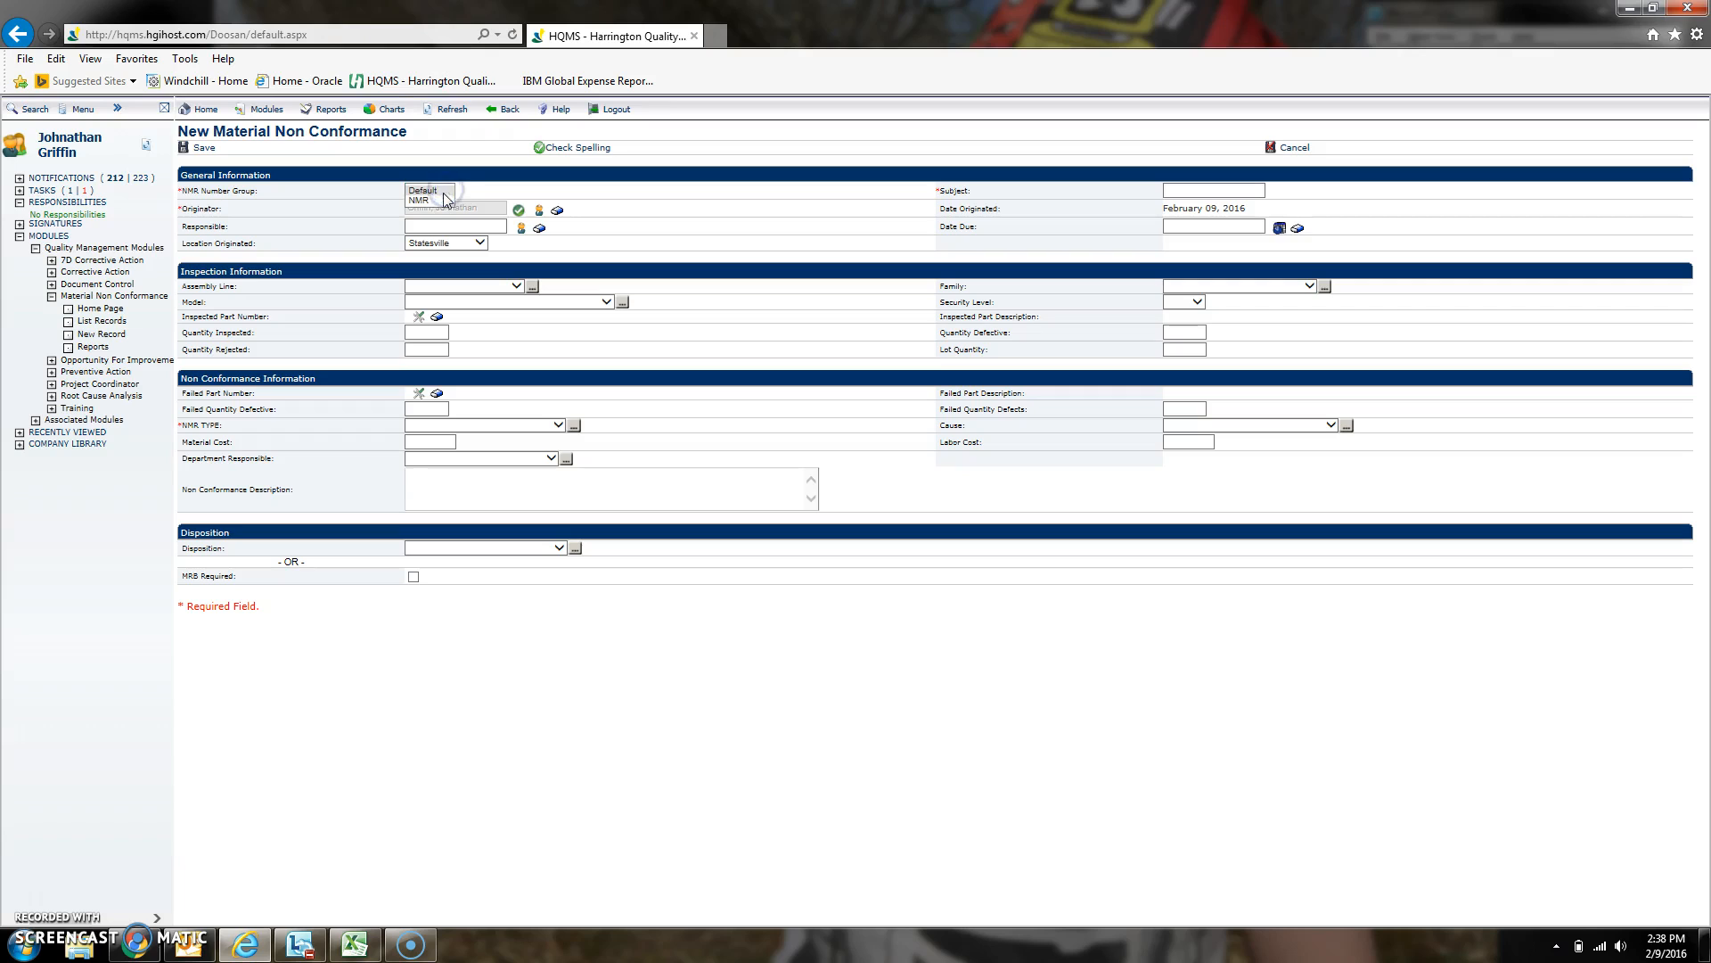
pyautogui.click(437, 201)
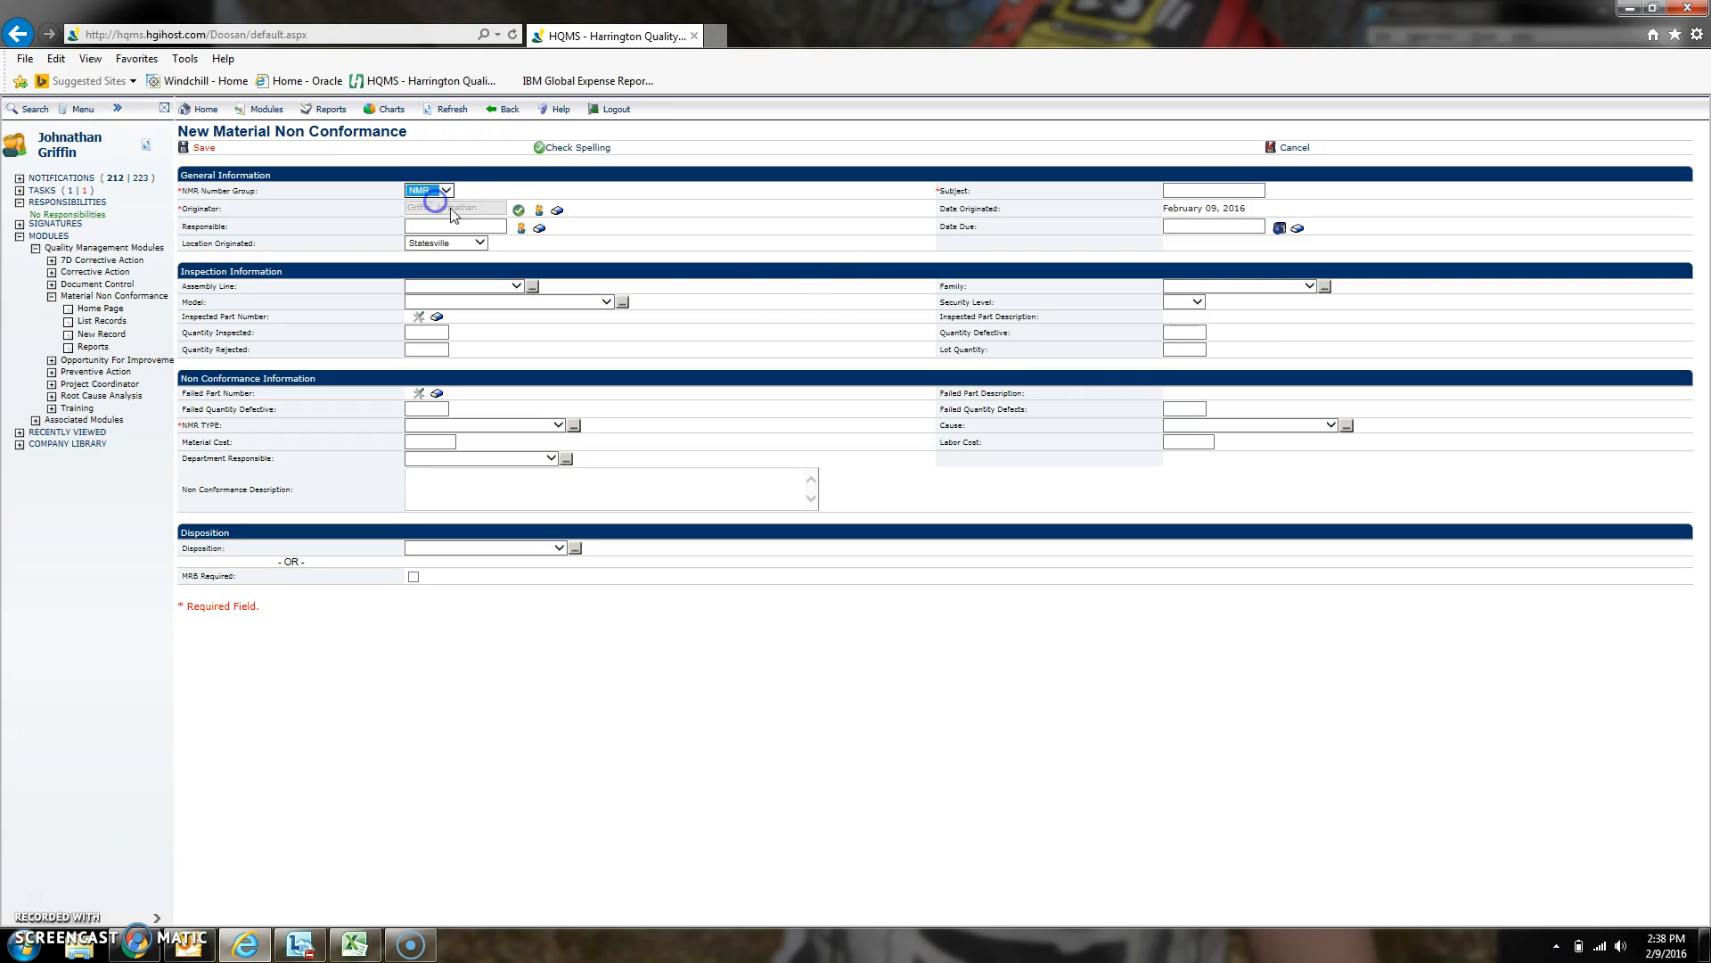
pyautogui.click(1192, 193)
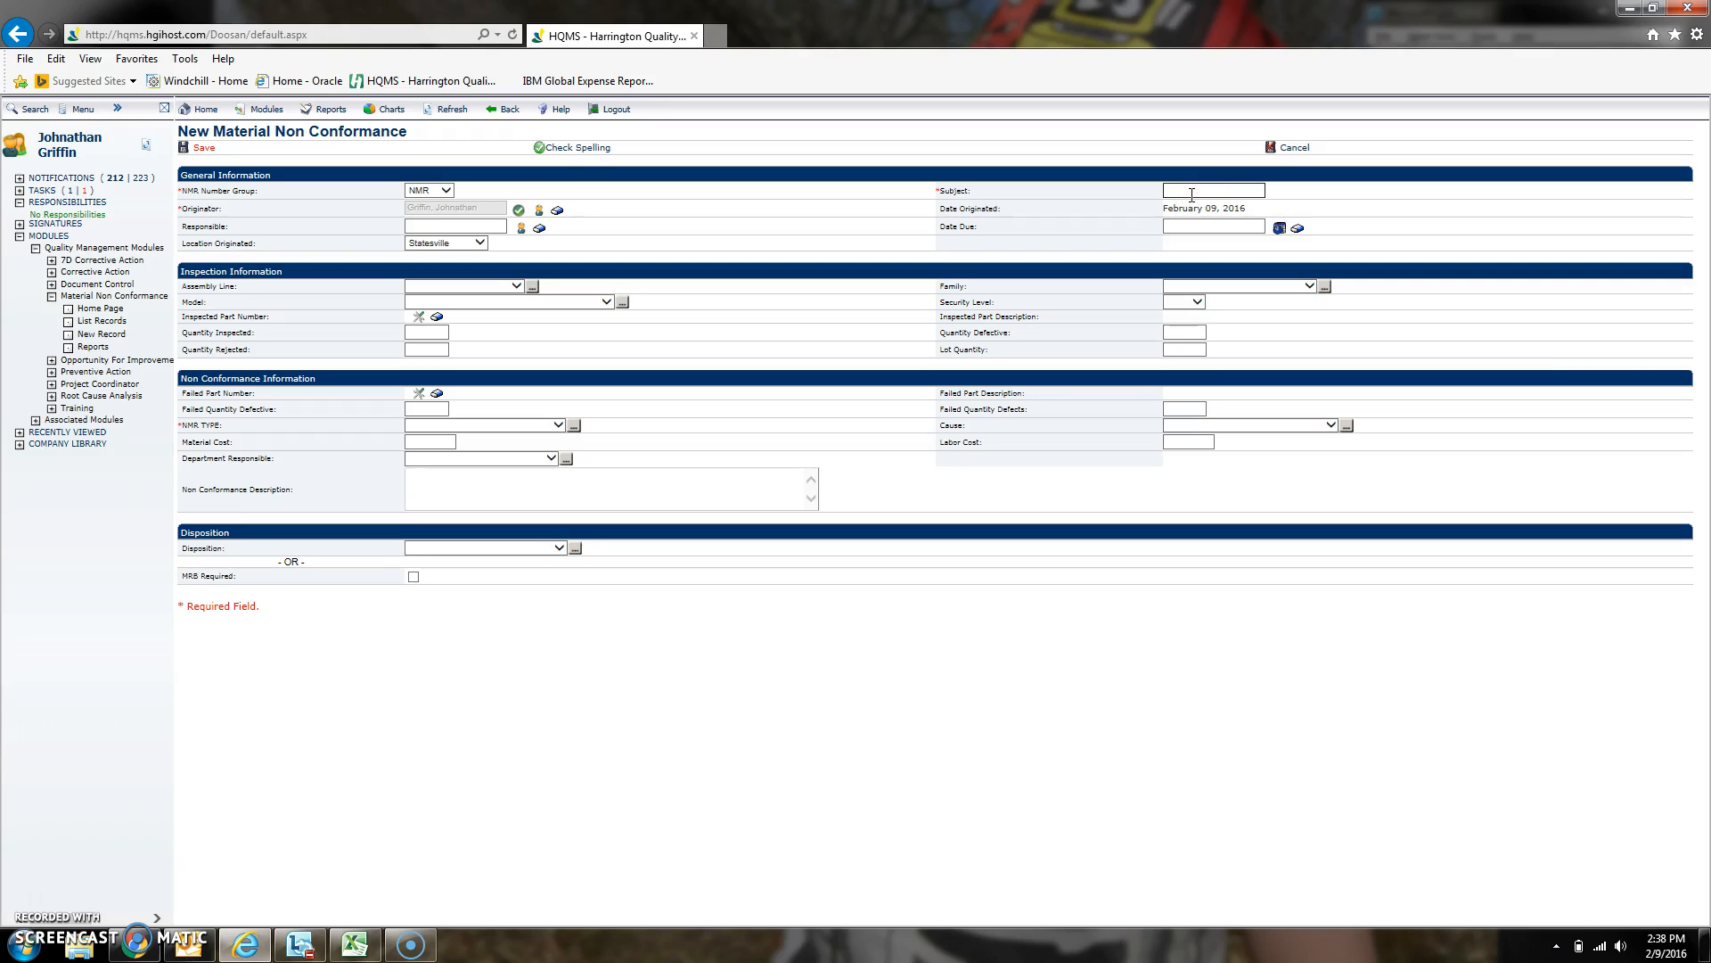
pyautogui.write('NM')
pyautogui.write('R -')
pyautogui.write('75')
pyautogui.write('WJD-F')
pyautogui.write('X-T3')
pyautogui.write(', ')
pyautogui.write('ADD 45')
pyautogui.write('°')
pyautogui.write(' SWIVEL')
pyautogui.write(' ELBOW FOR ')
pyautogui.write('IG OPTION')
pyautogui.write(' RECONFIG')
# - Enter the responsible person's name and set the due date to February 10, 2016
pyautogui.click(489, 226)
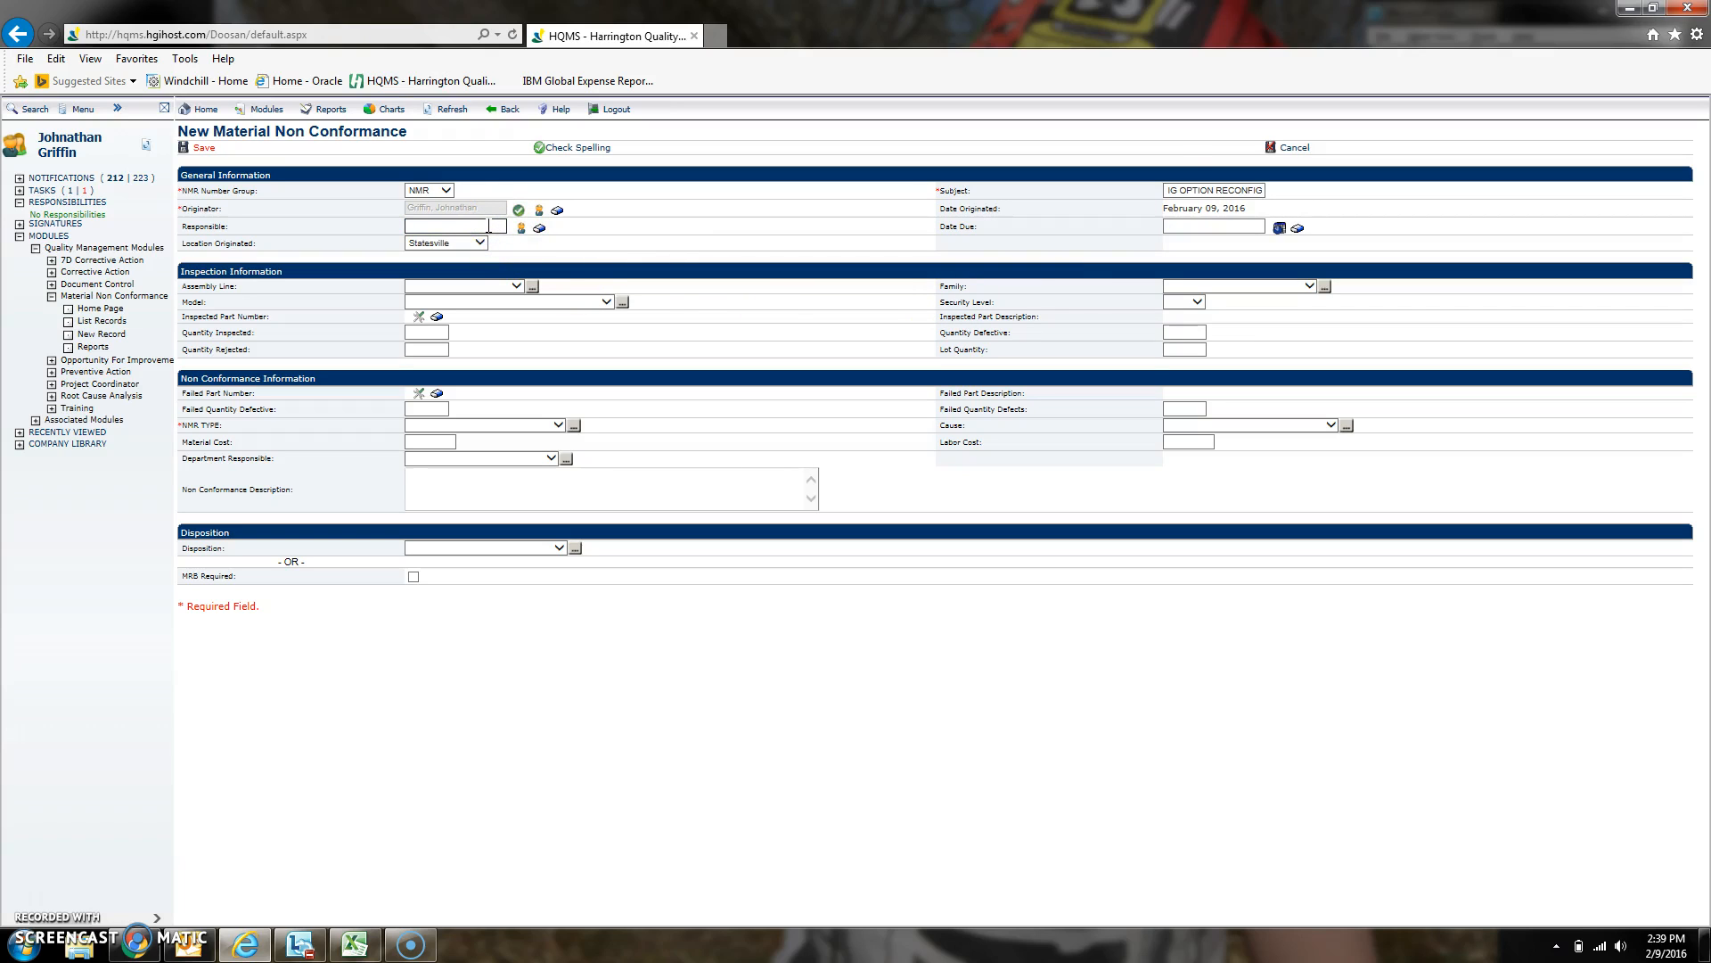
pyautogui.press('Tab')
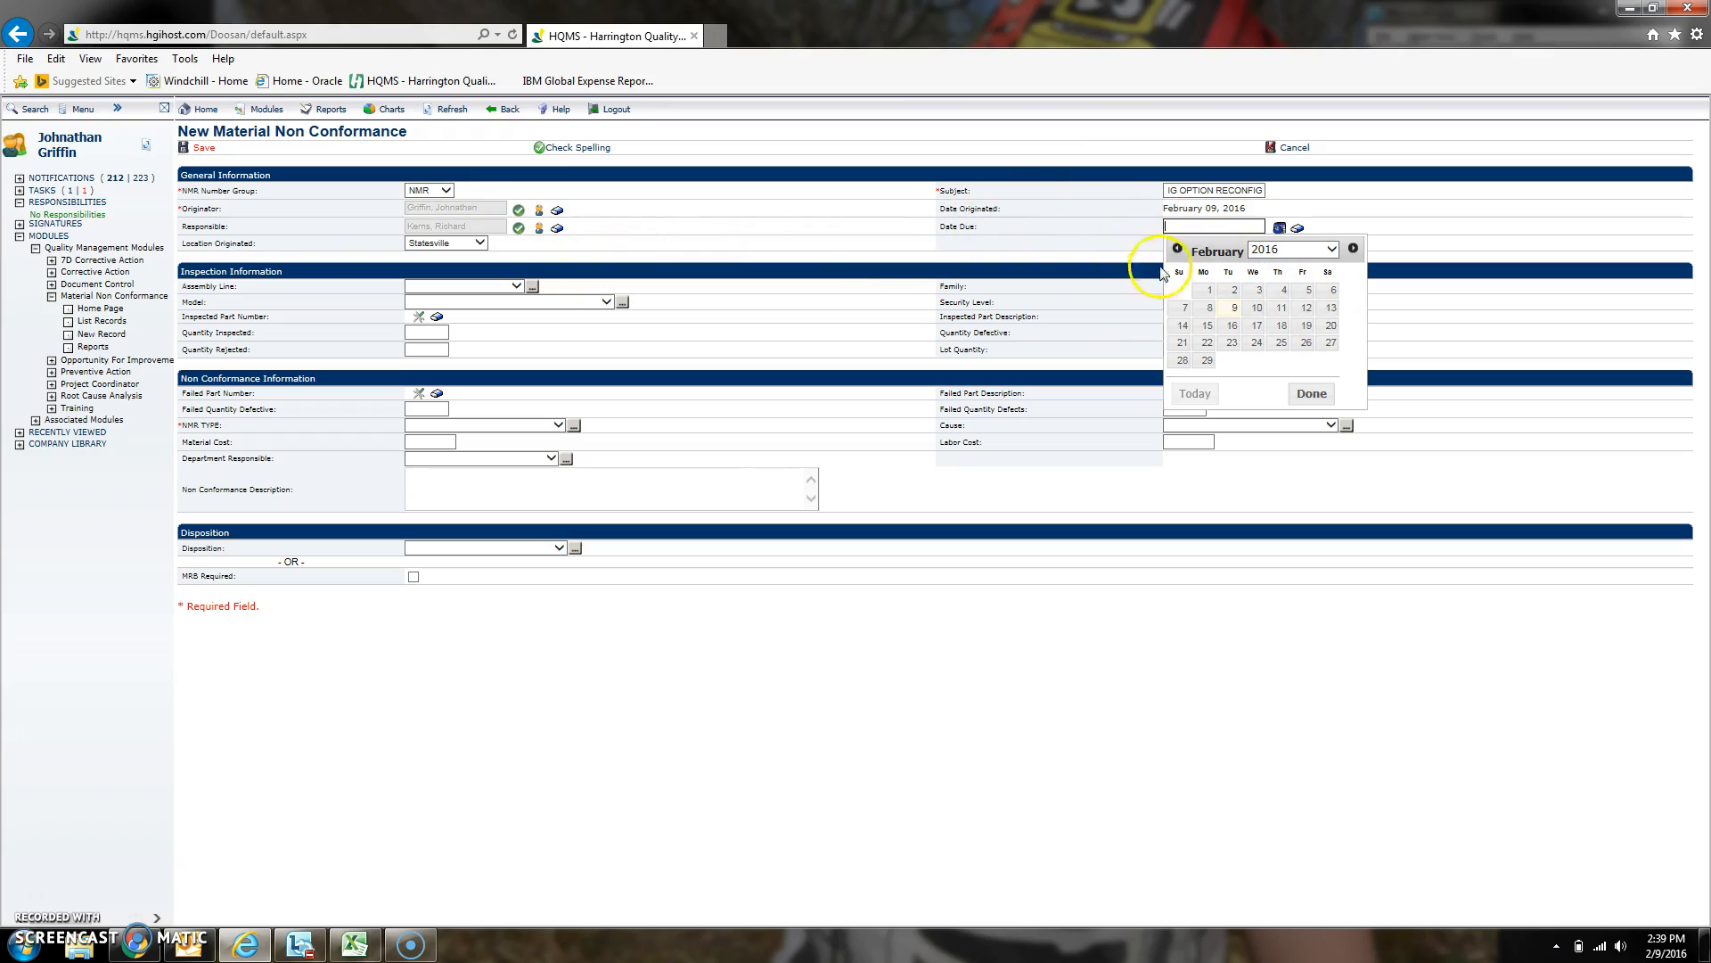
pyautogui.click(1254, 310)
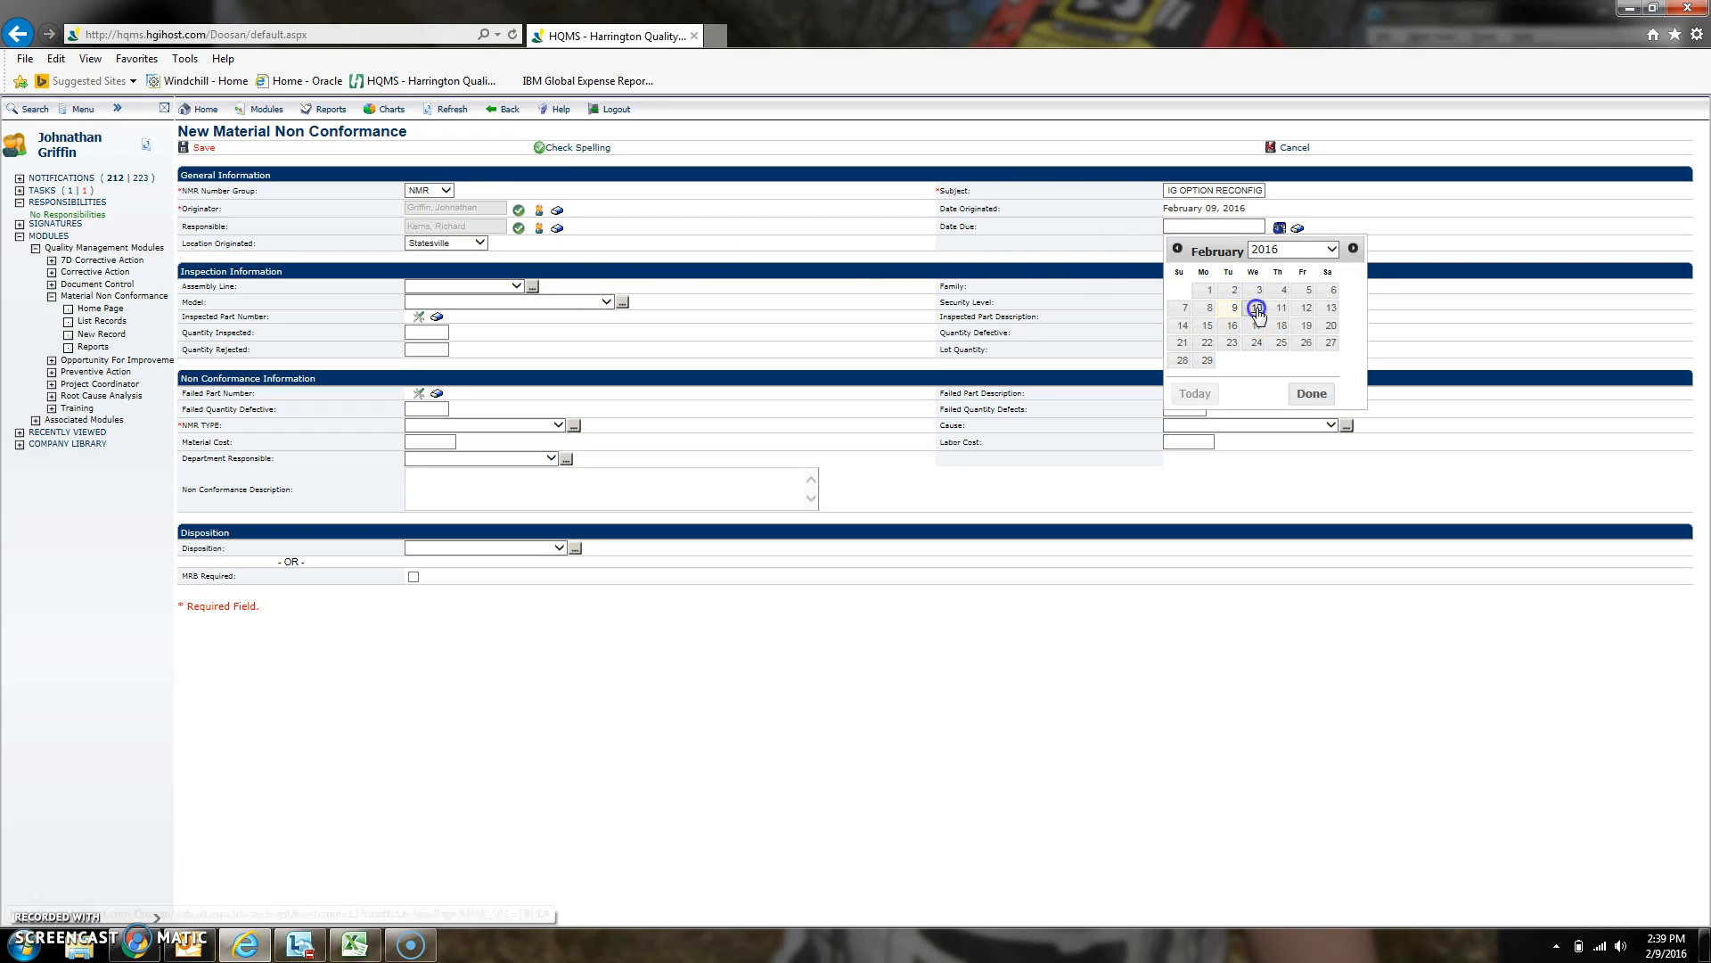
pyautogui.click(514, 290)
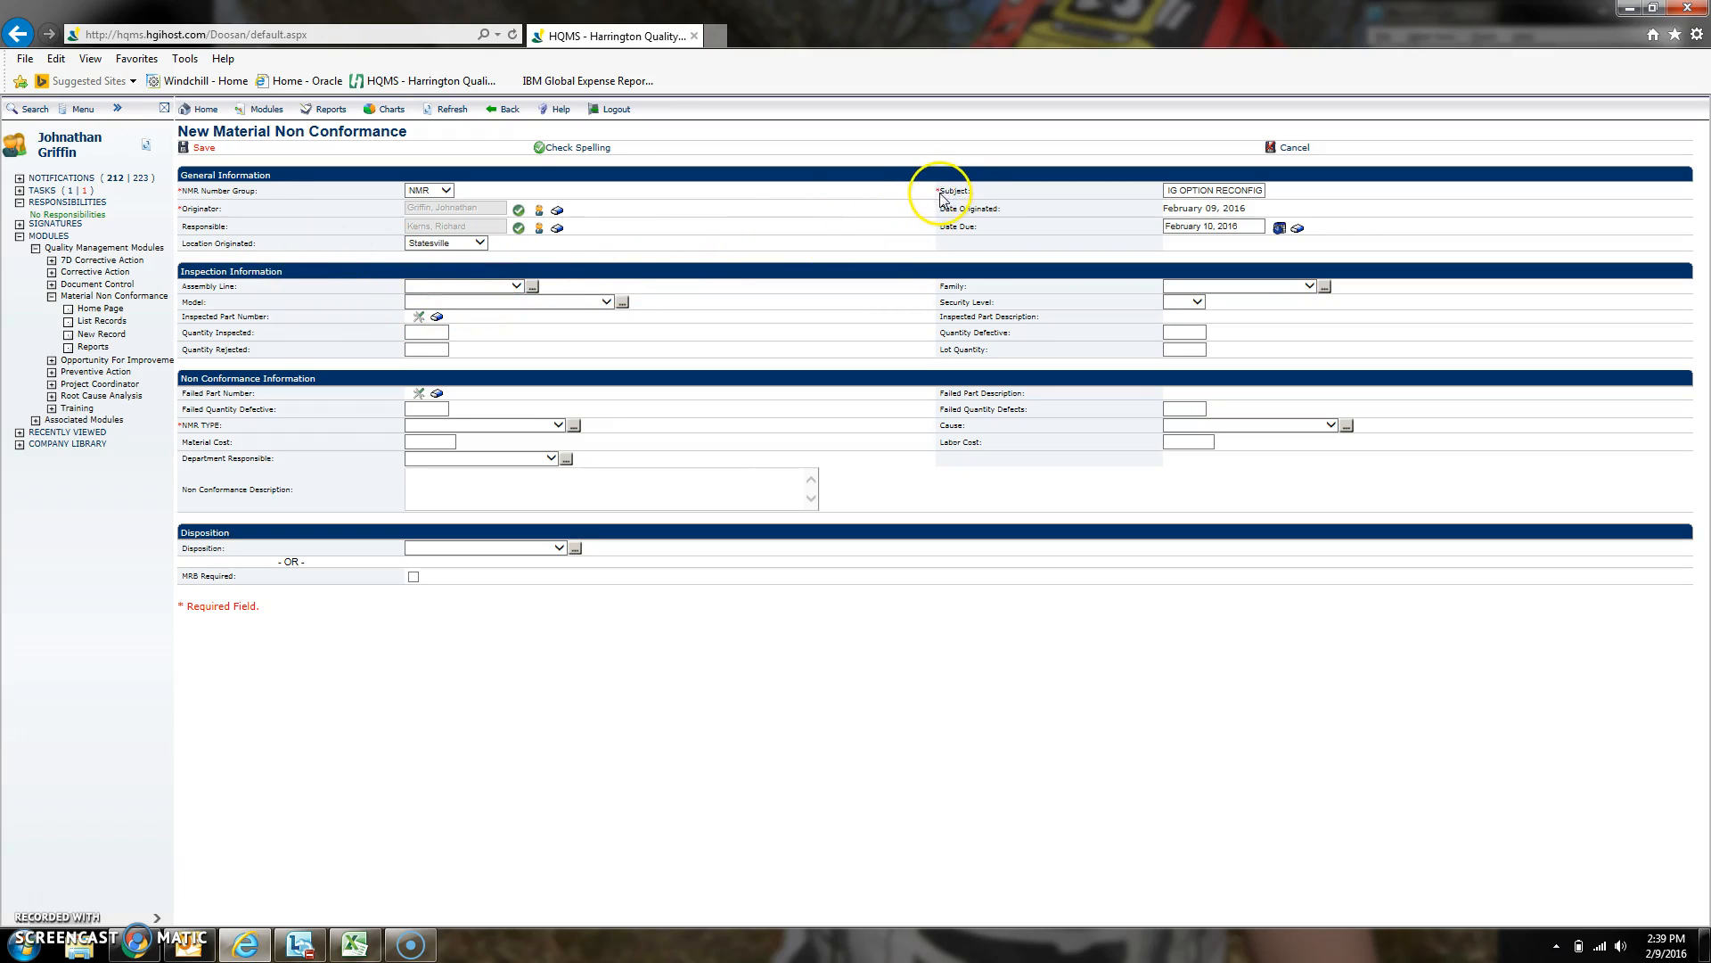
pyautogui.moveTo(935, 192); pyautogui.dragTo(942, 191)
pyautogui.click(836, 256)
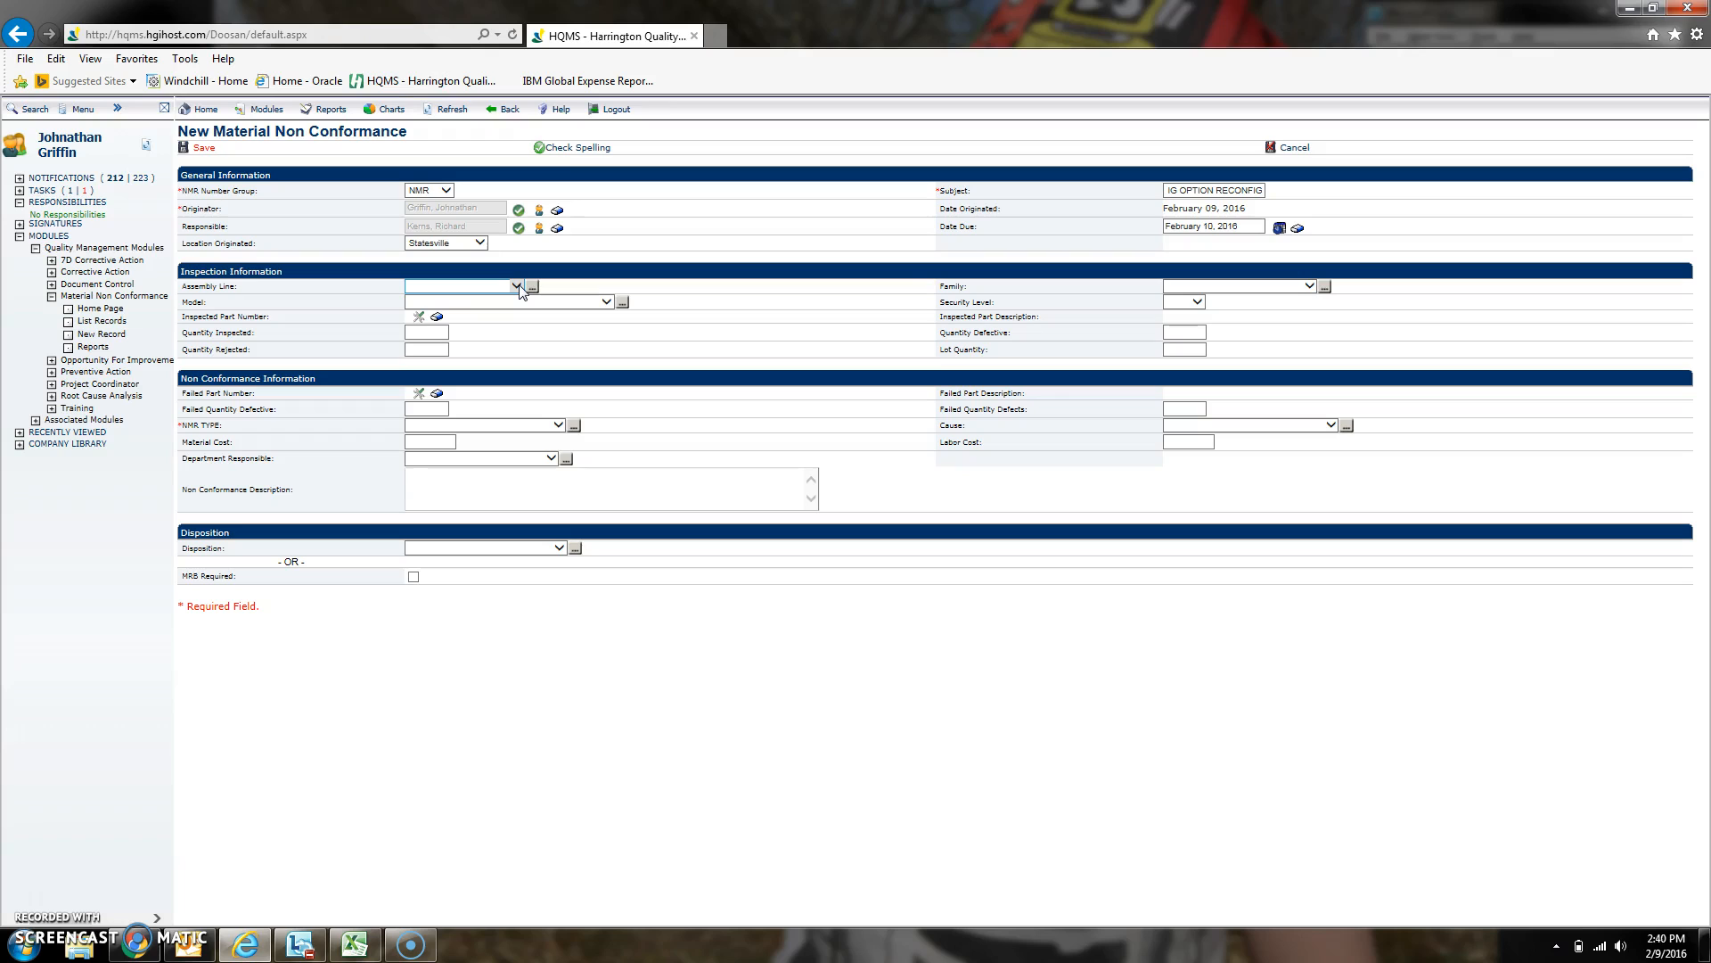
pyautogui.click(1177, 190)
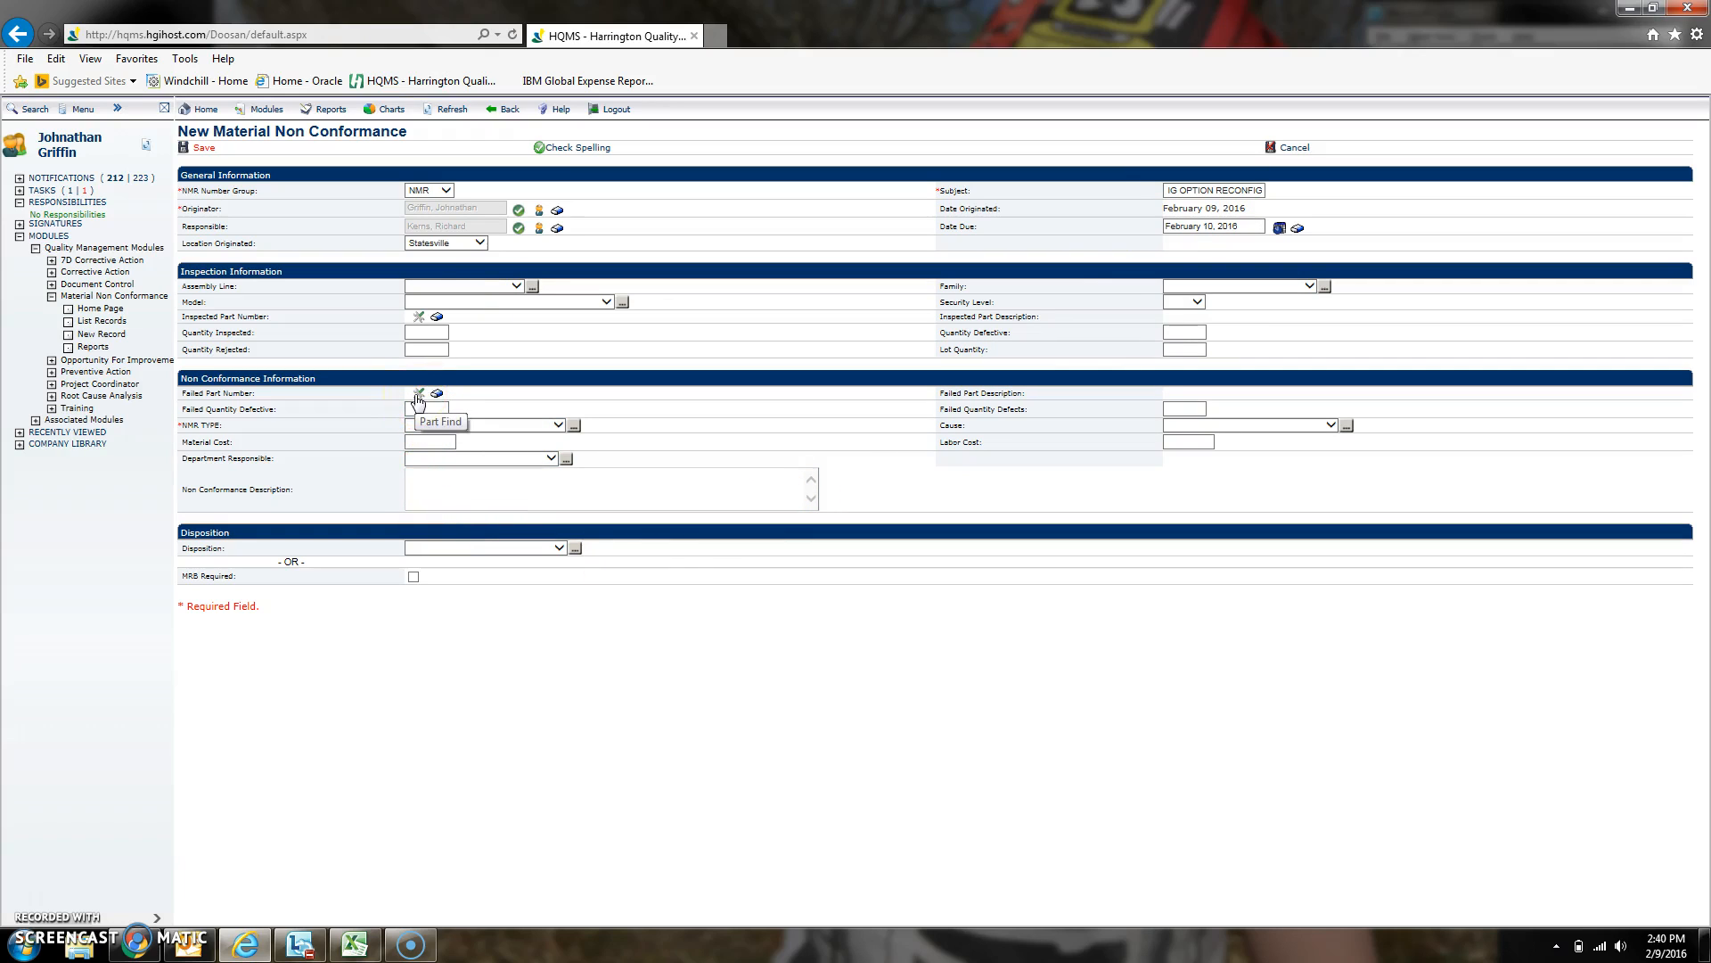
# - Set the Assembly Line to Medium Compressor and the Family to Zenith
pyautogui.click(441, 286)
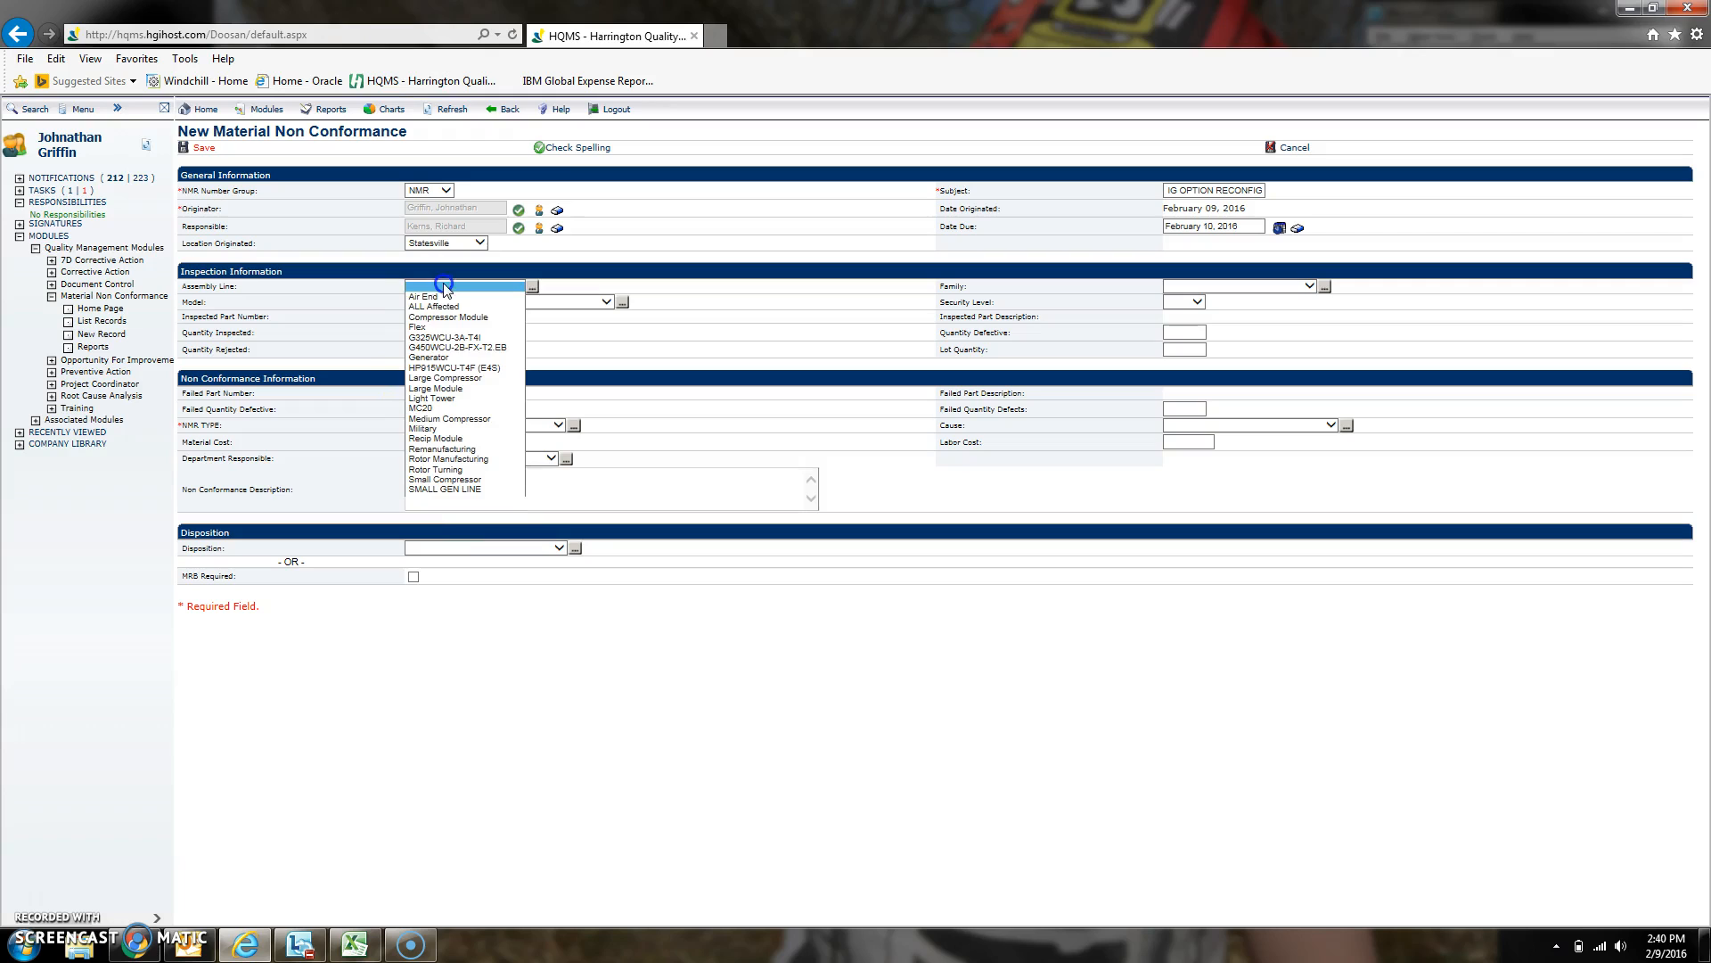
pyautogui.click(488, 419)
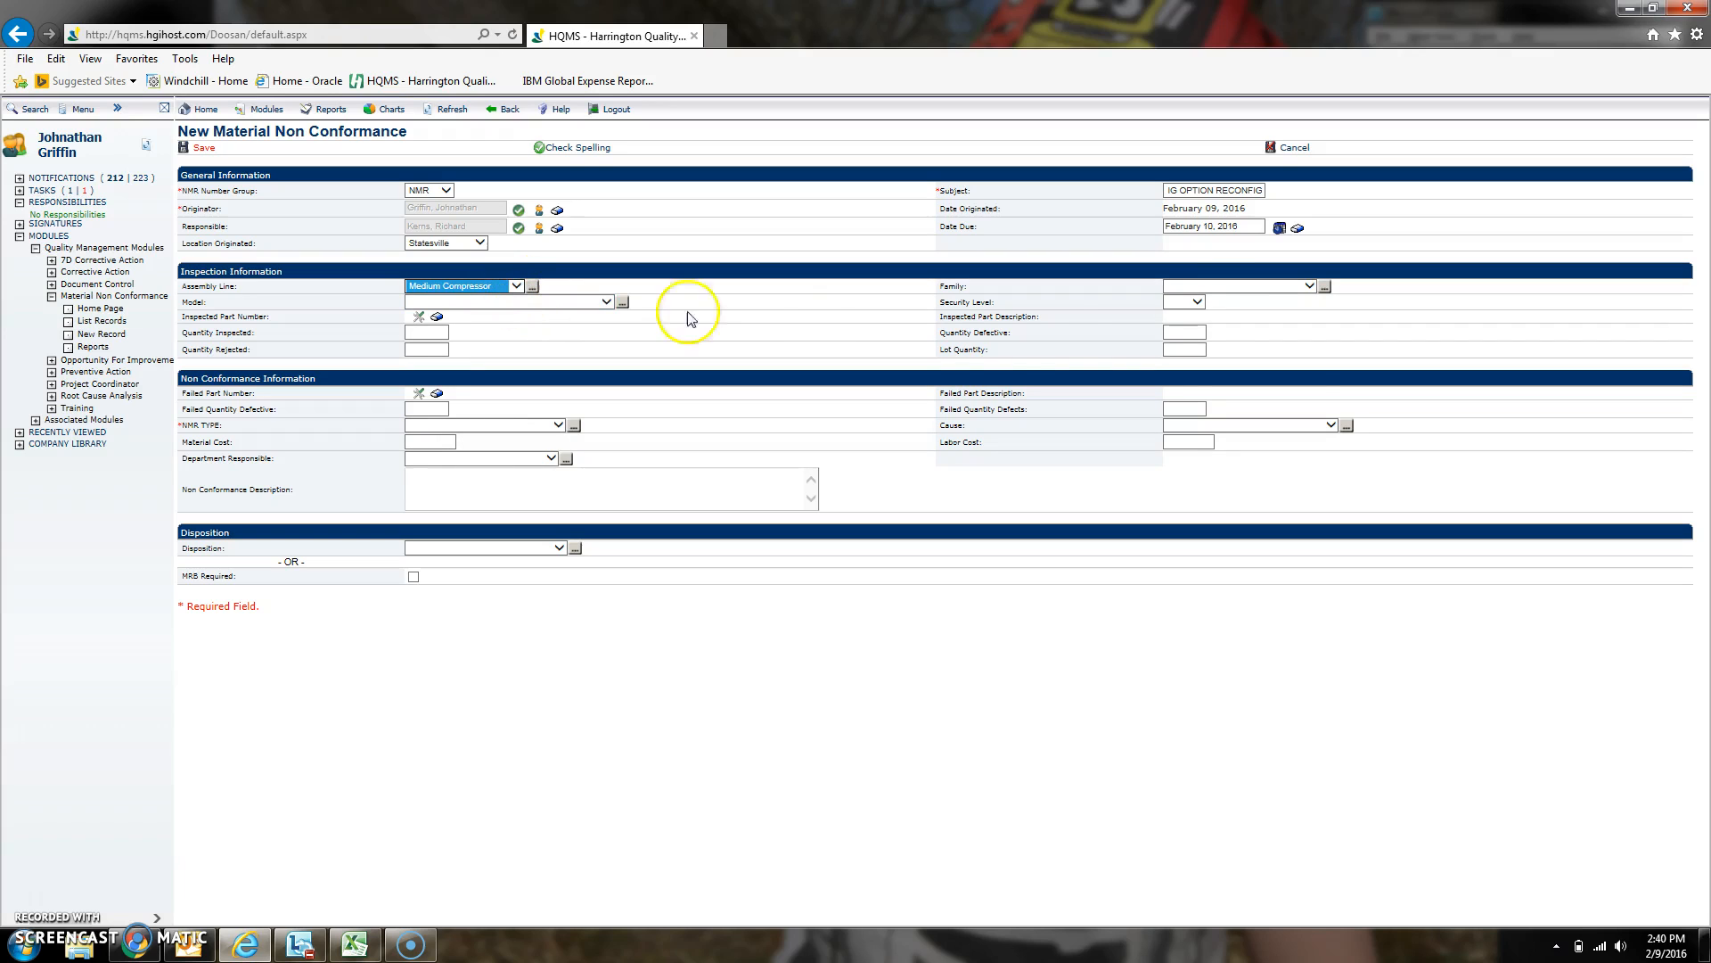
pyautogui.click(1214, 286)
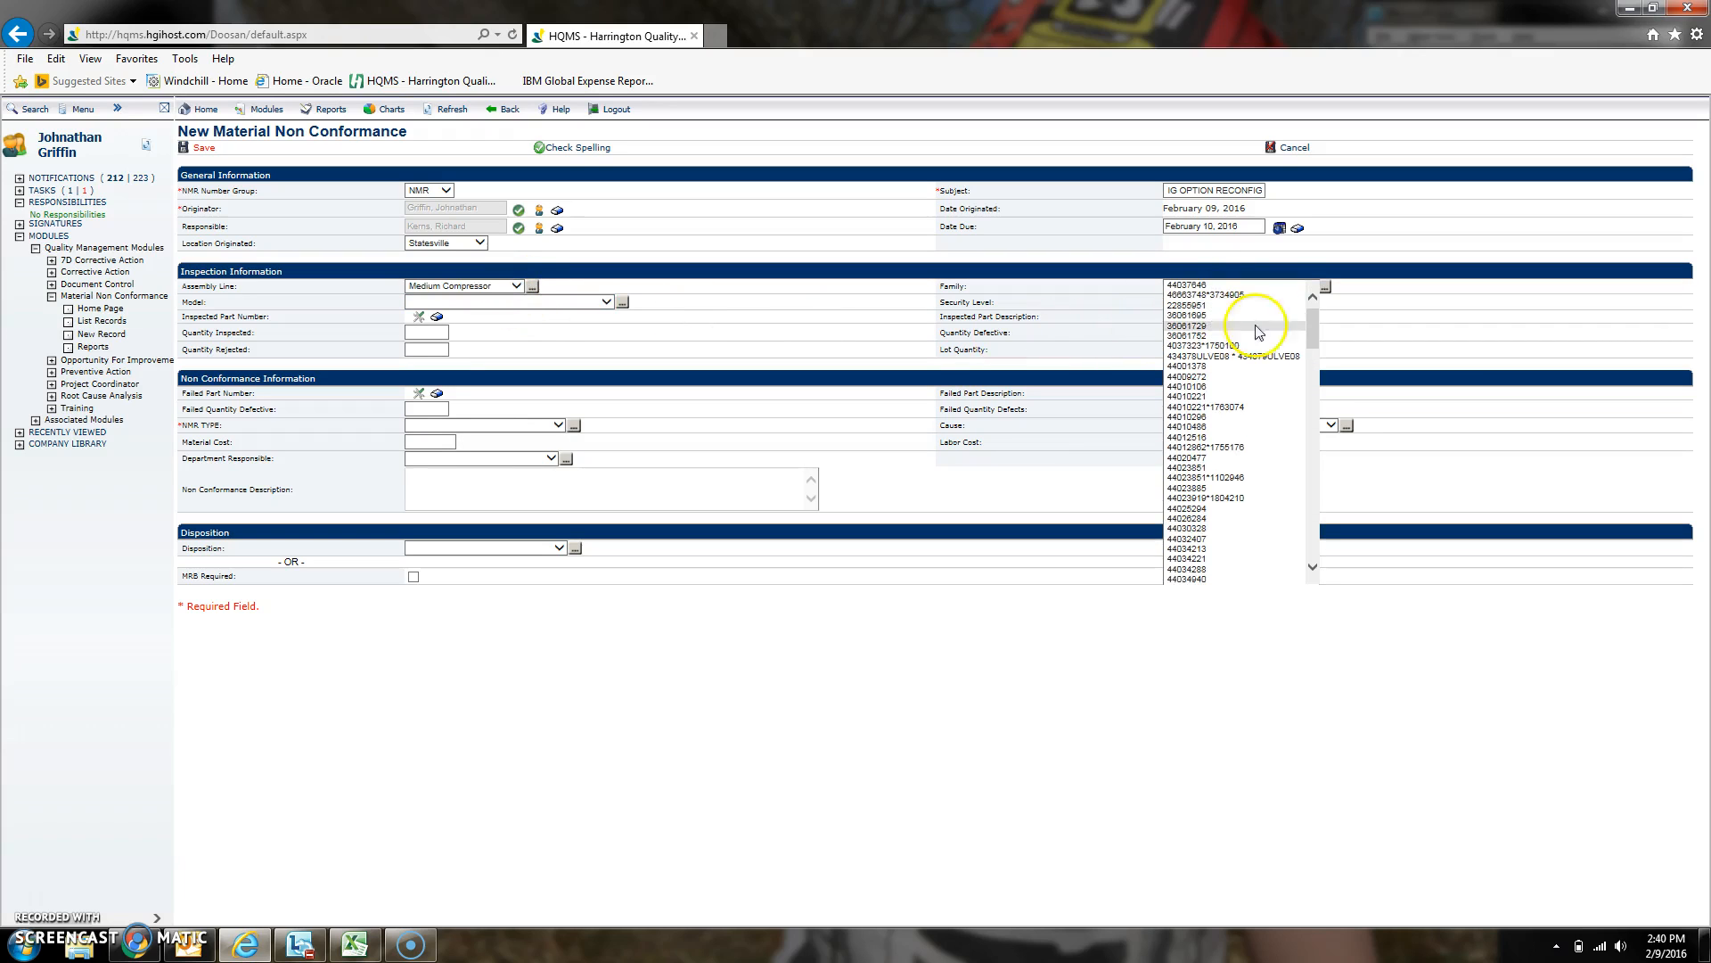
pyautogui.moveTo(1313, 315); pyautogui.dragTo(1341, 572)
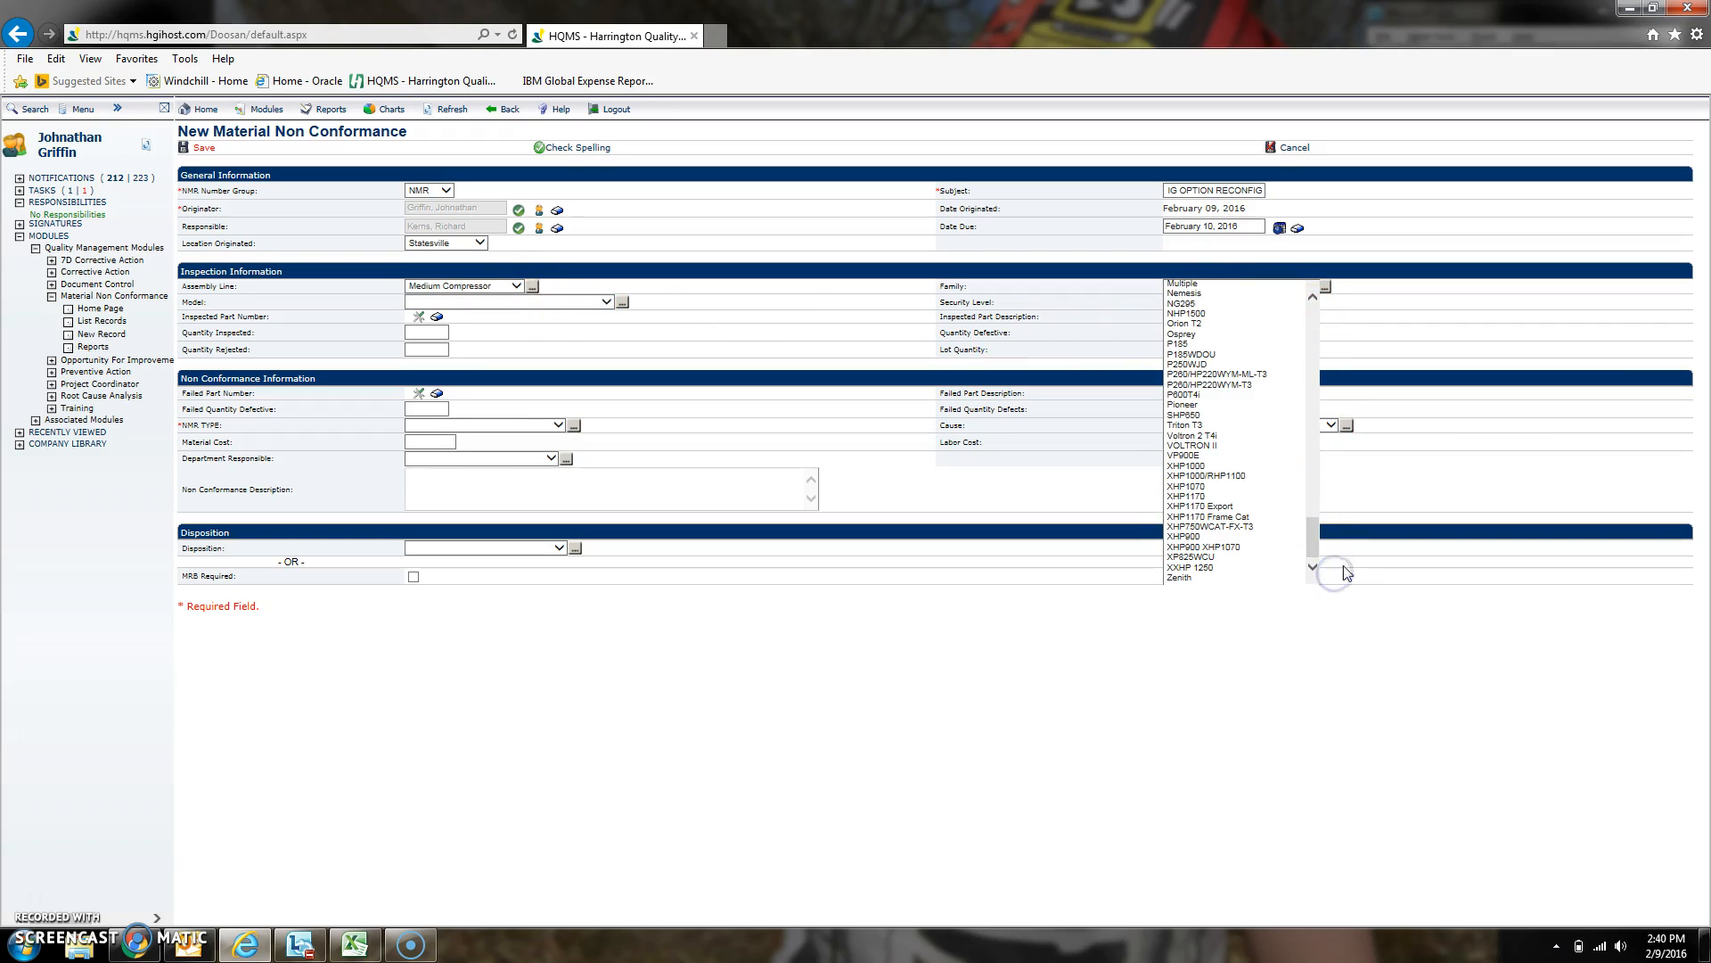
pyautogui.click(1180, 577)
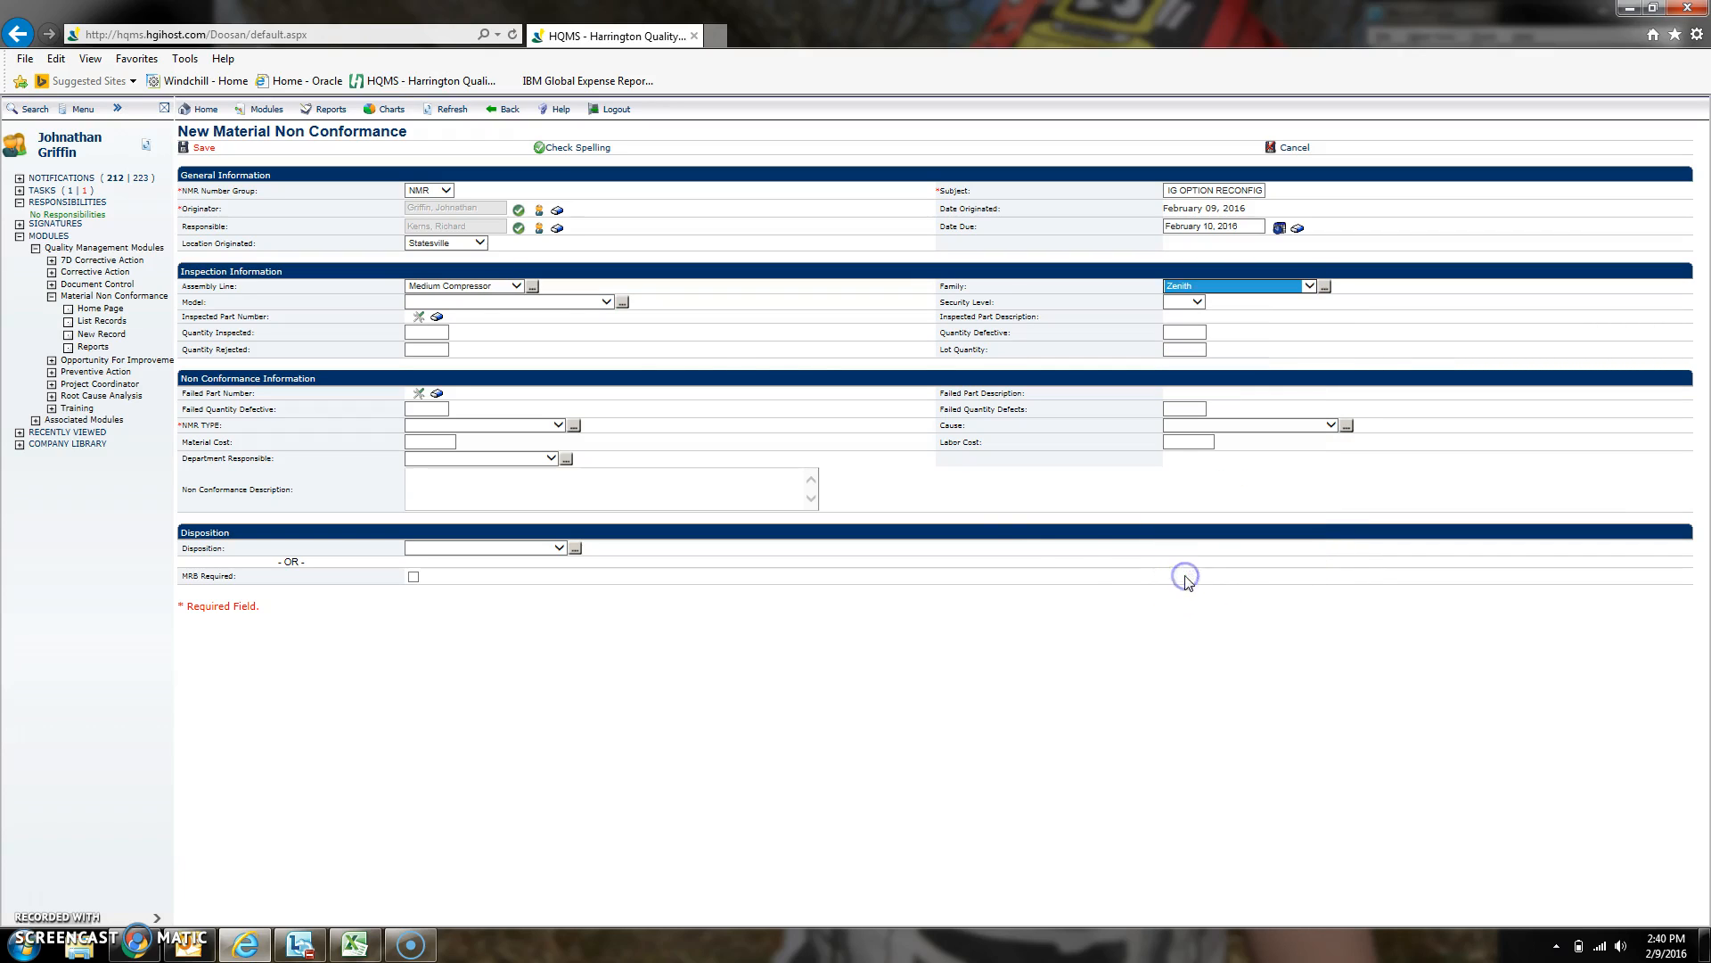
# - Add XP375WJD-FX-T3 as a new Model keyword through Keyword Maintenance
pyautogui.click(499, 303)
pyautogui.moveTo(609, 337); pyautogui.dragTo(619, 557)
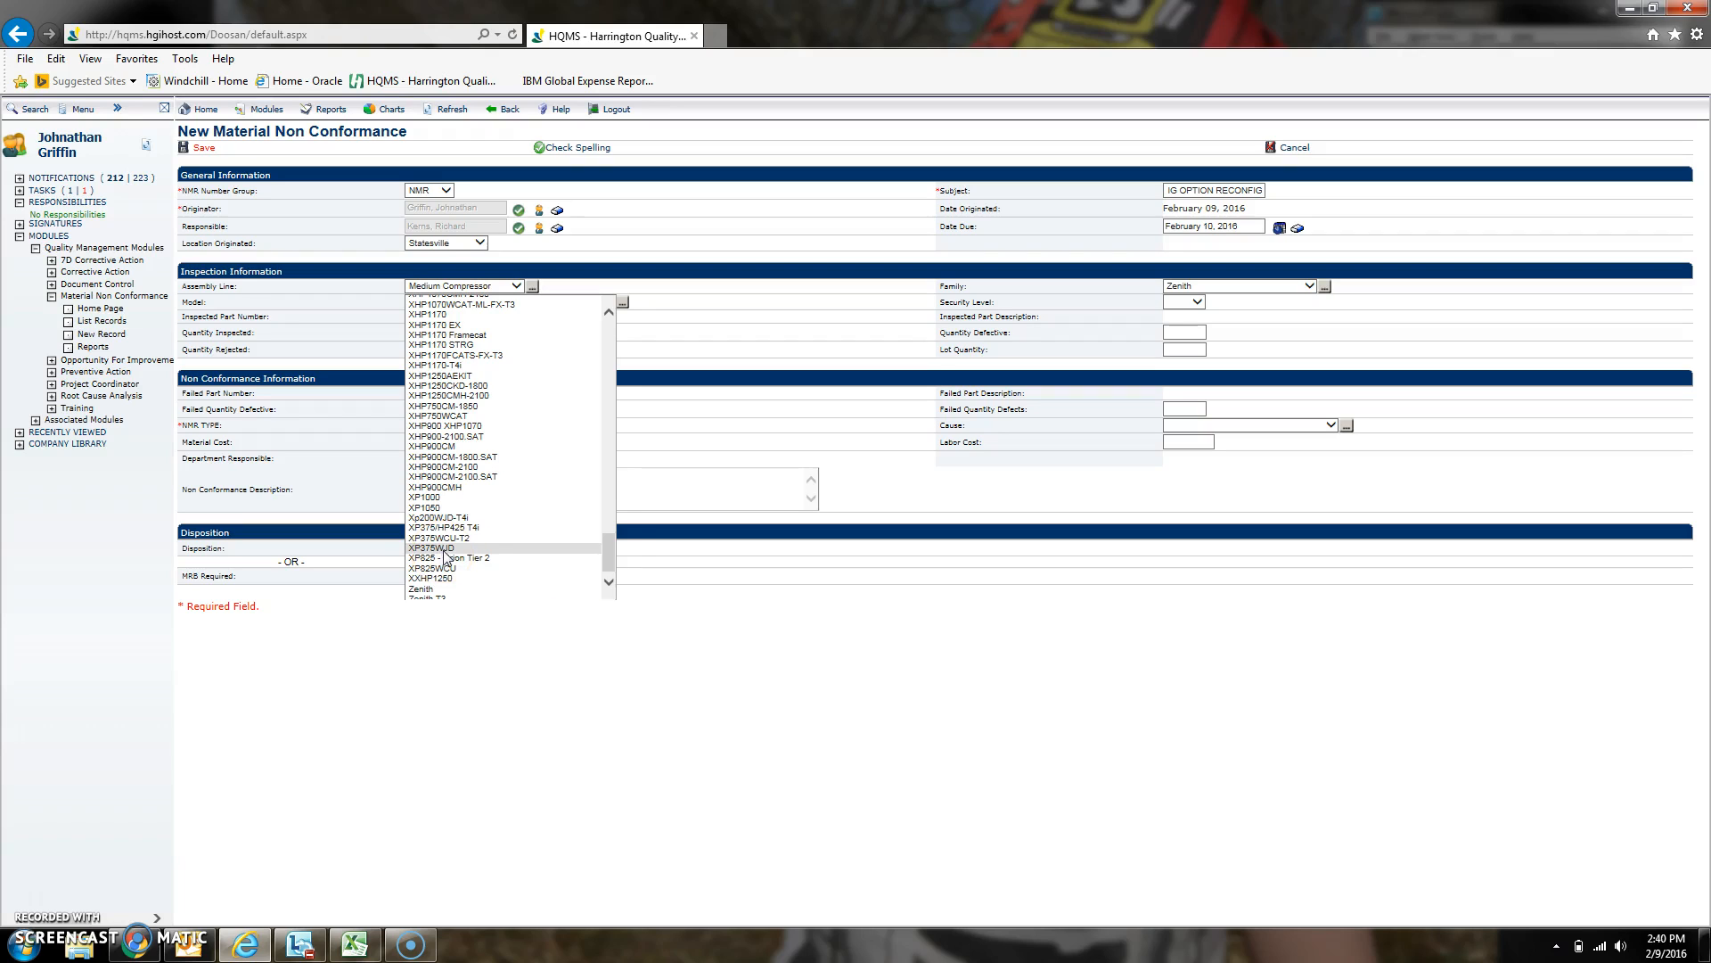
pyautogui.moveTo(611, 565); pyautogui.dragTo(615, 331)
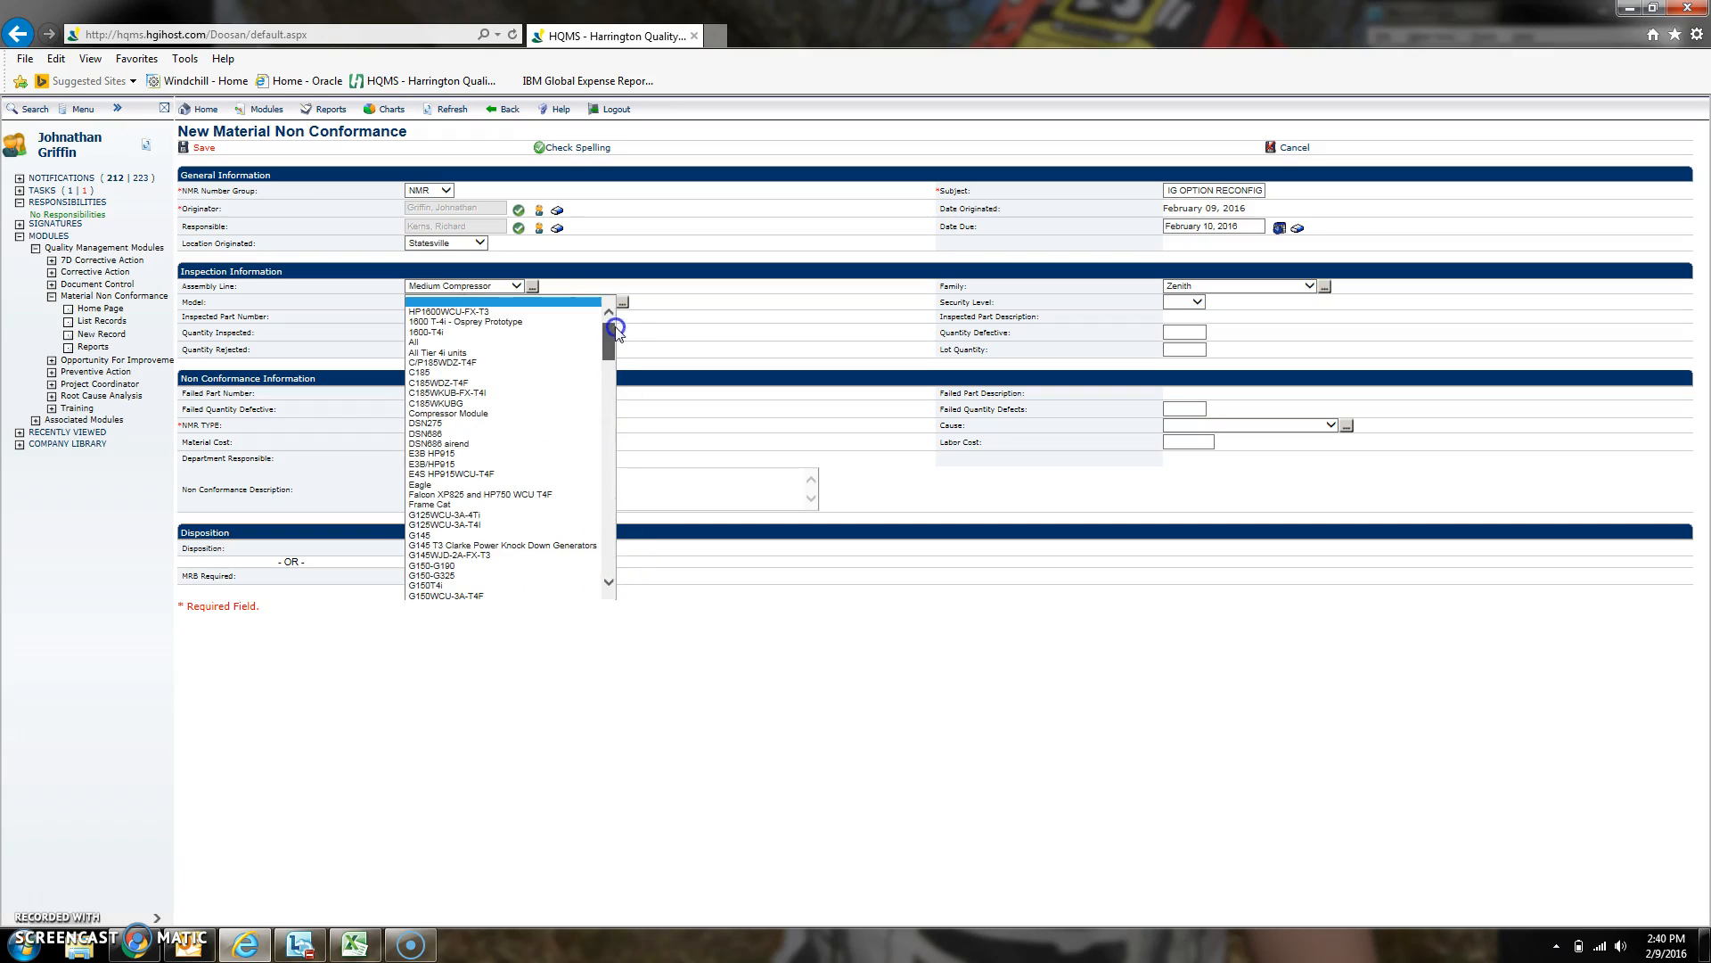
pyautogui.click(526, 301)
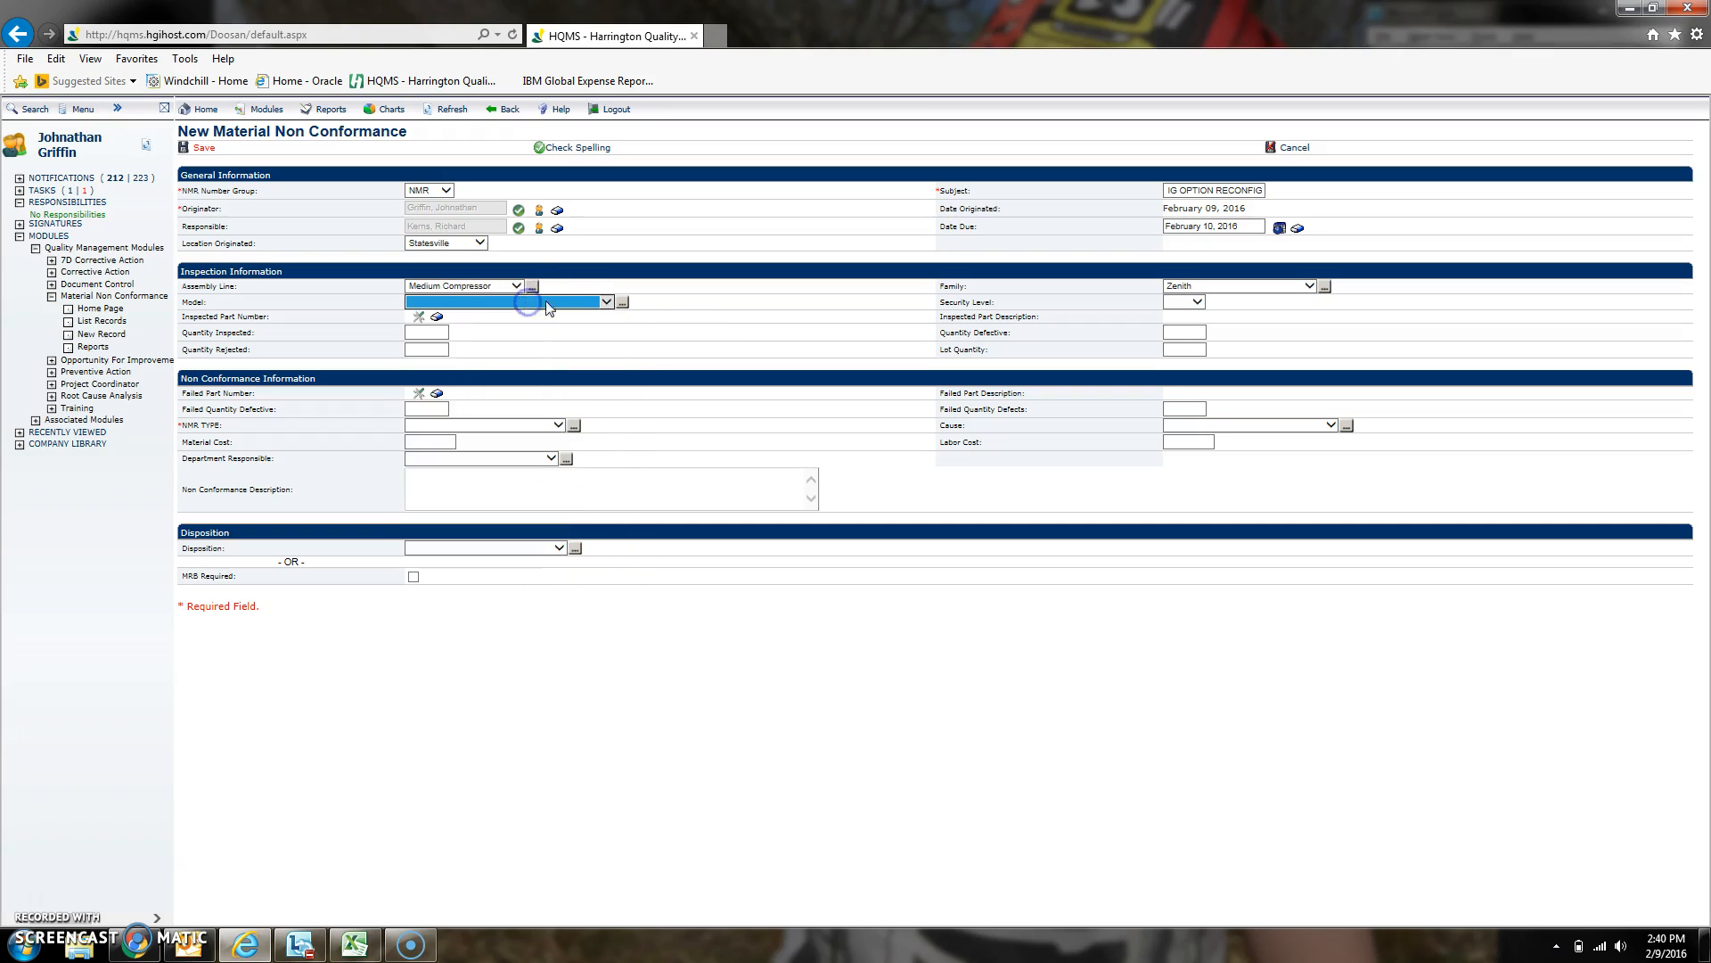
pyautogui.click(622, 303)
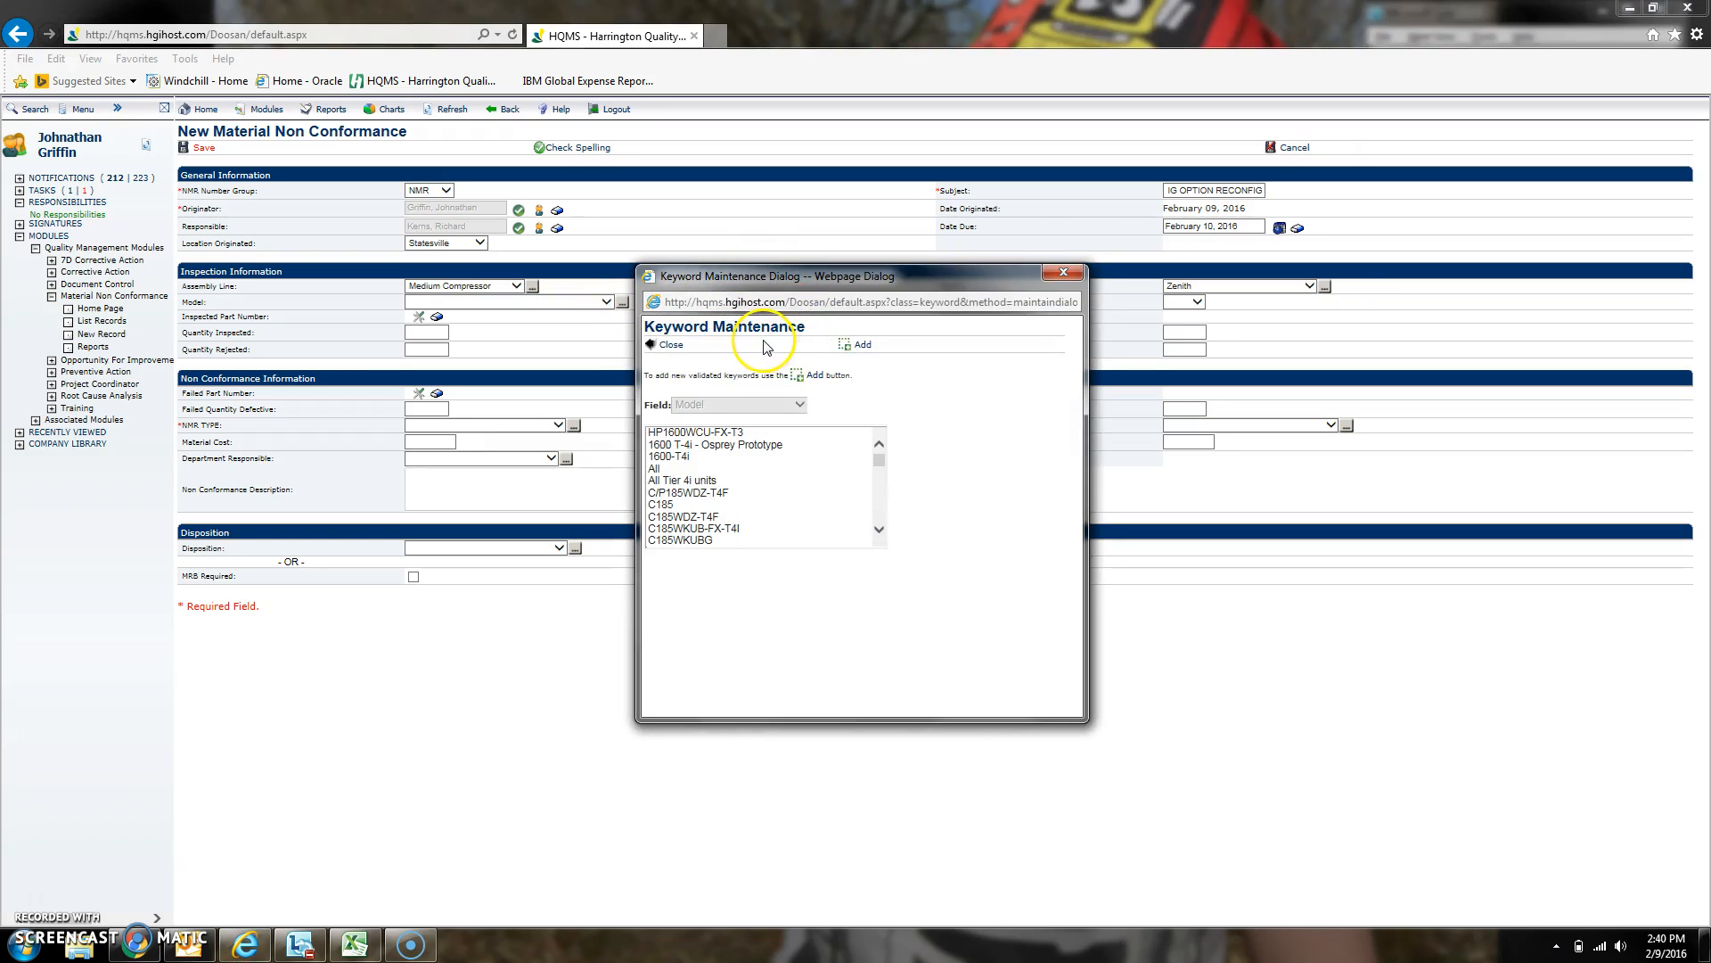
pyautogui.click(860, 348)
pyautogui.click(844, 519)
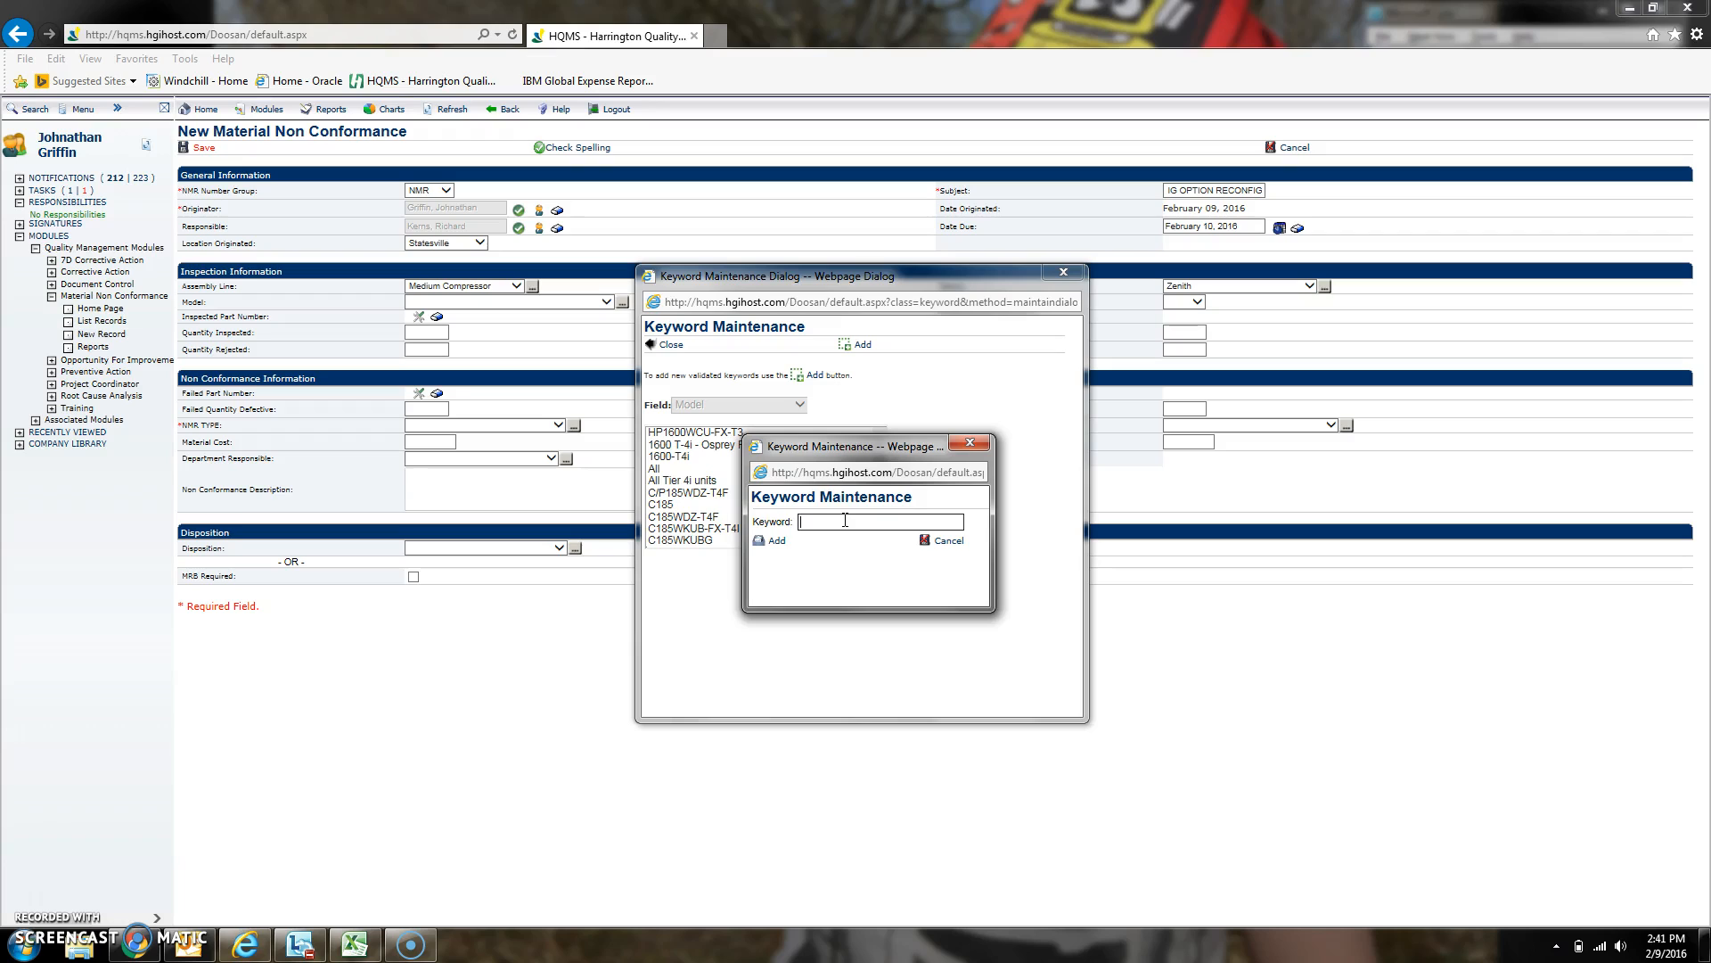
pyautogui.write('XP375WJD-FX-T3')
pyautogui.click(780, 542)
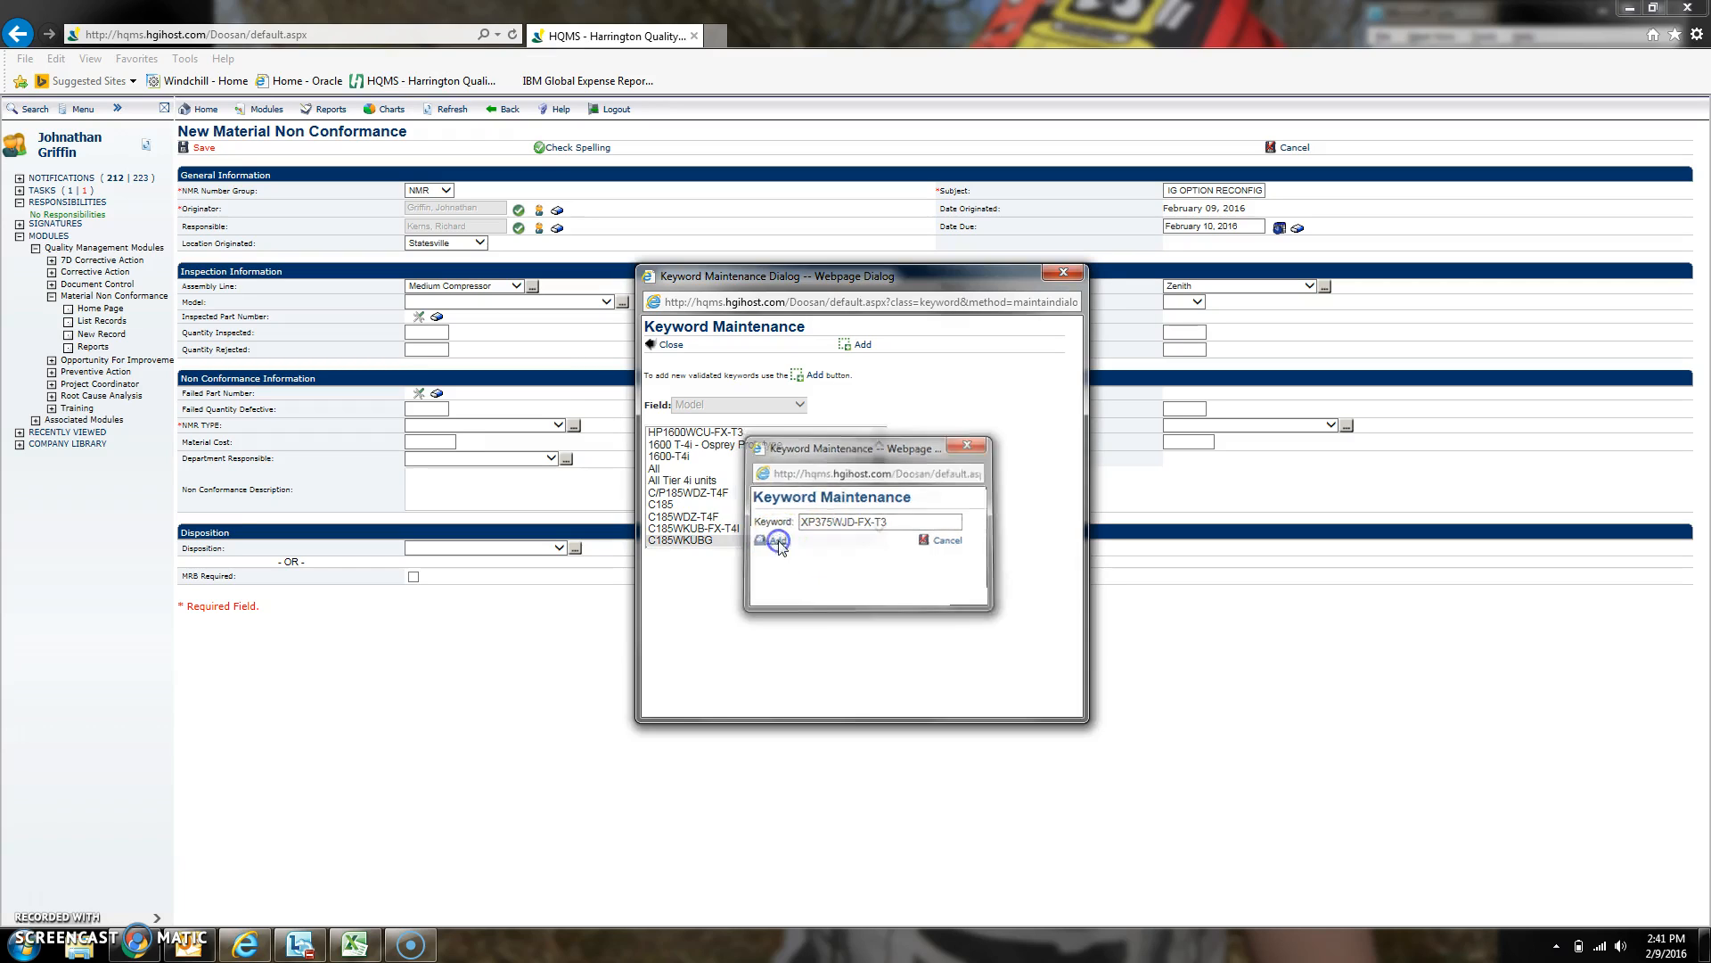
# - Locate XP375WJD-FX-T3 in the keyword list and close Keyword Maintenance
pyautogui.moveTo(878, 460); pyautogui.dragTo(880, 511)
pyautogui.scroll(-2, 806, 500)
pyautogui.scroll(-6, 806, 505)
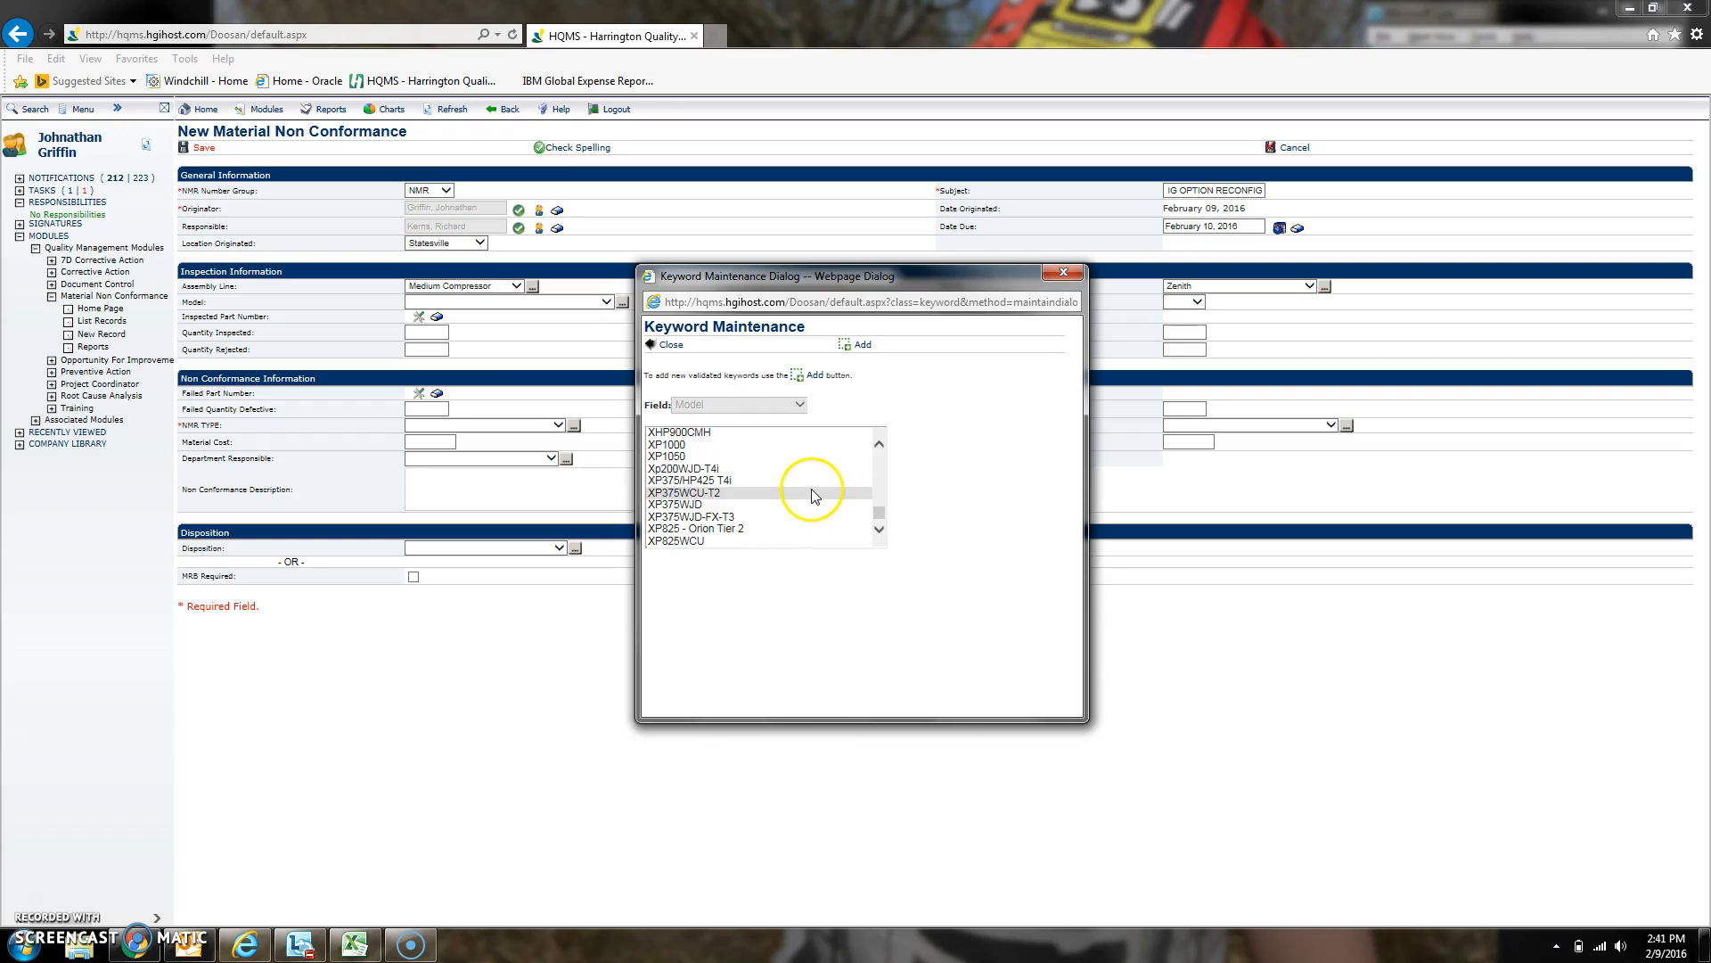
pyautogui.click(746, 517)
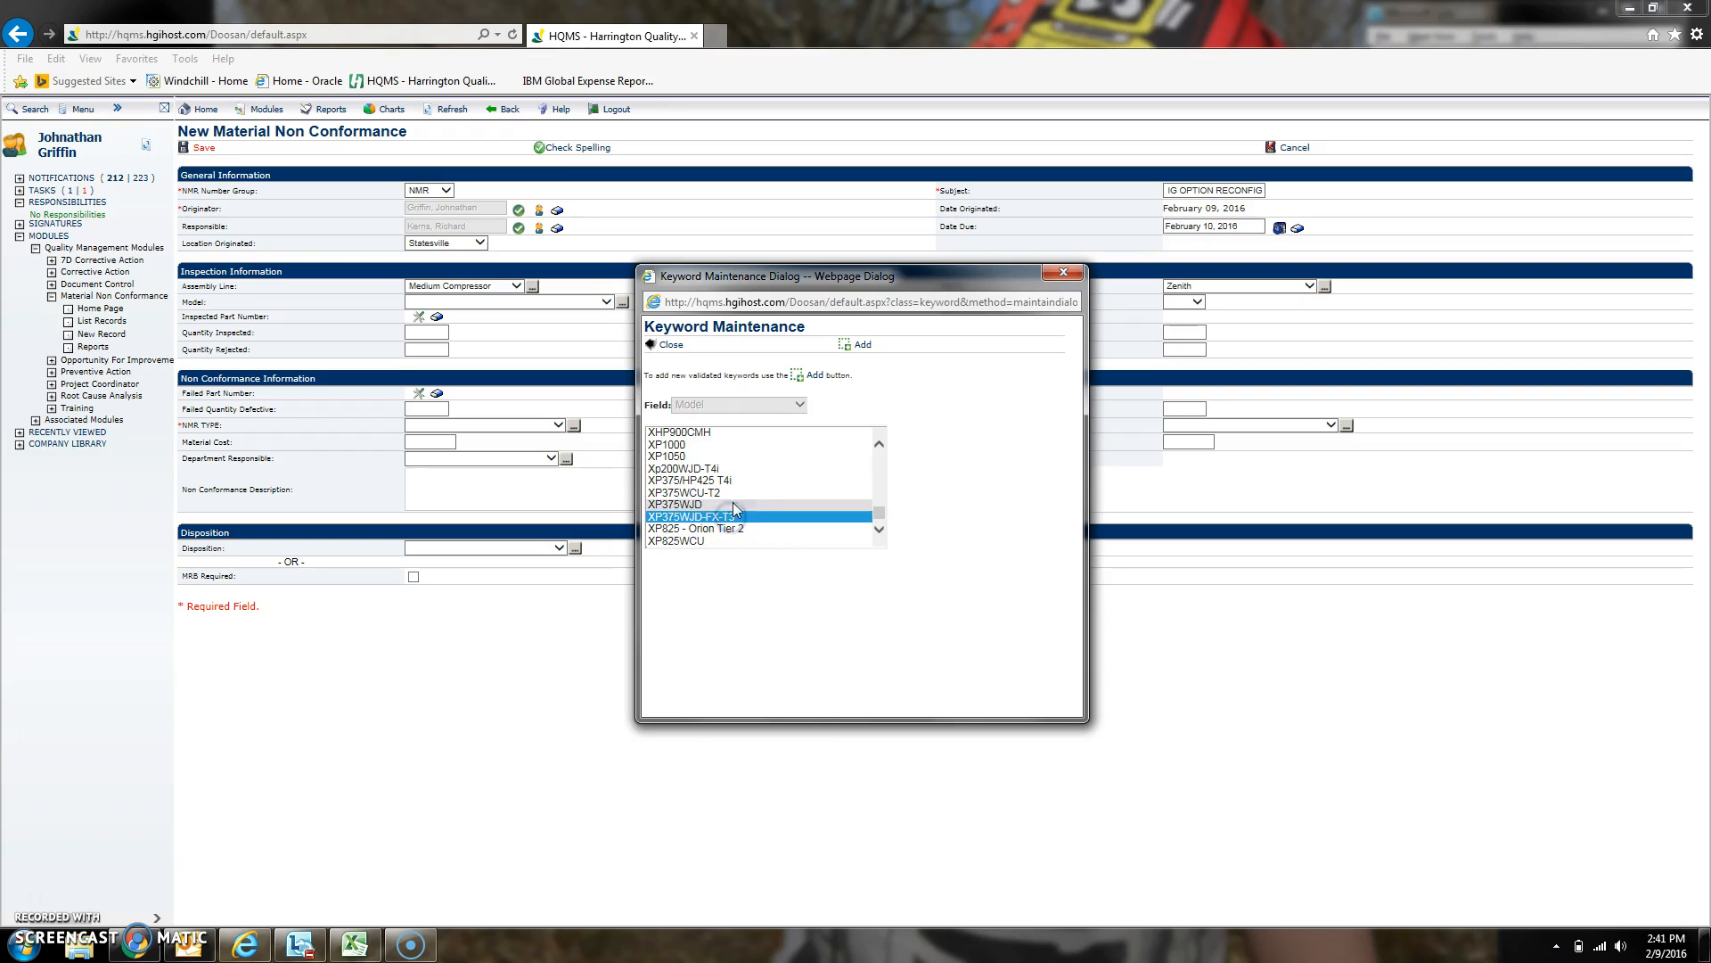
pyautogui.click(670, 346)
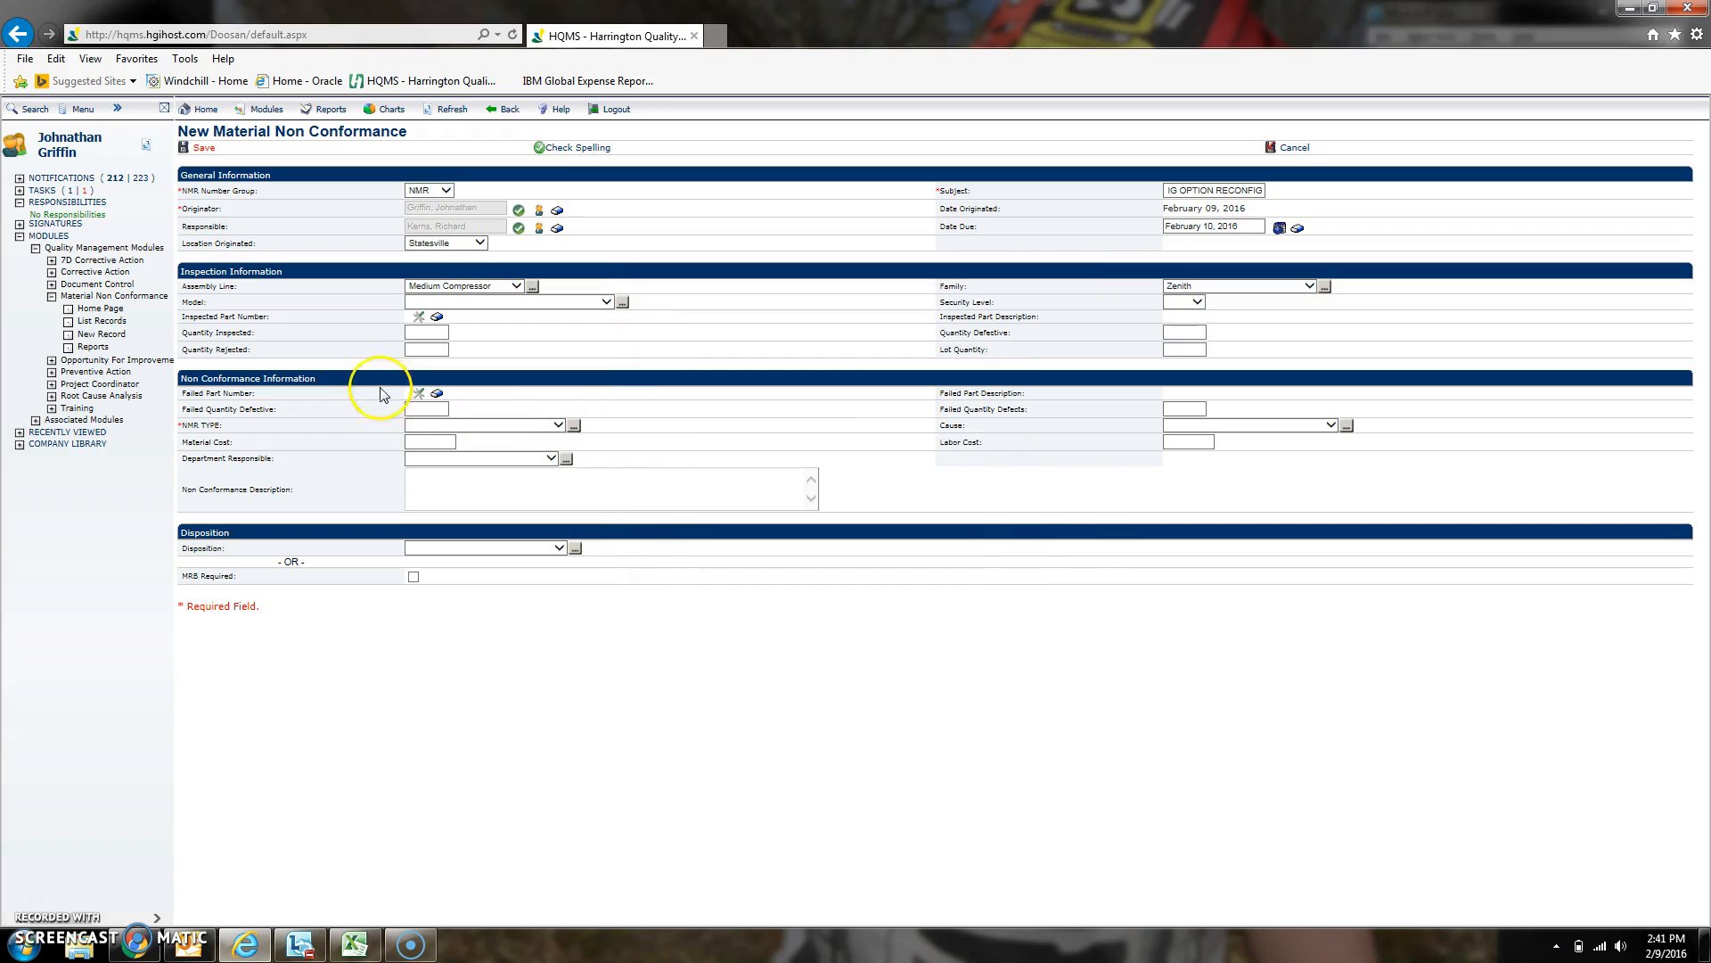
# - Set the Model to XP375WJD-FX-T3
pyautogui.click(420, 398)
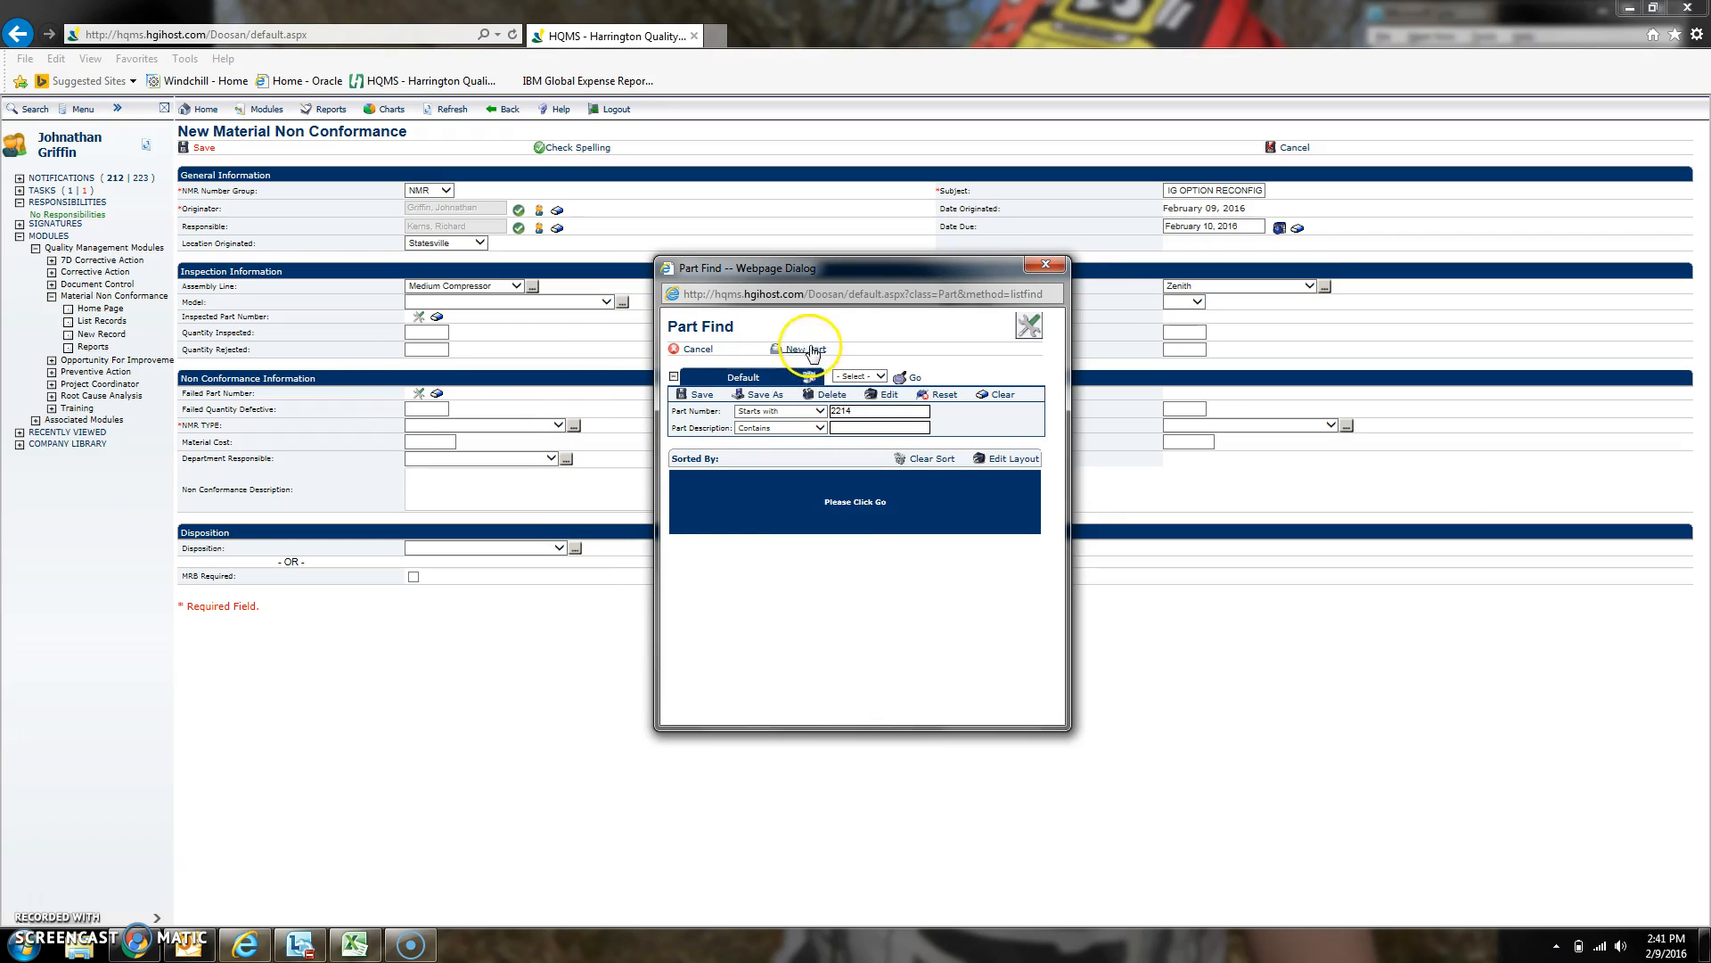
pyautogui.click(683, 352)
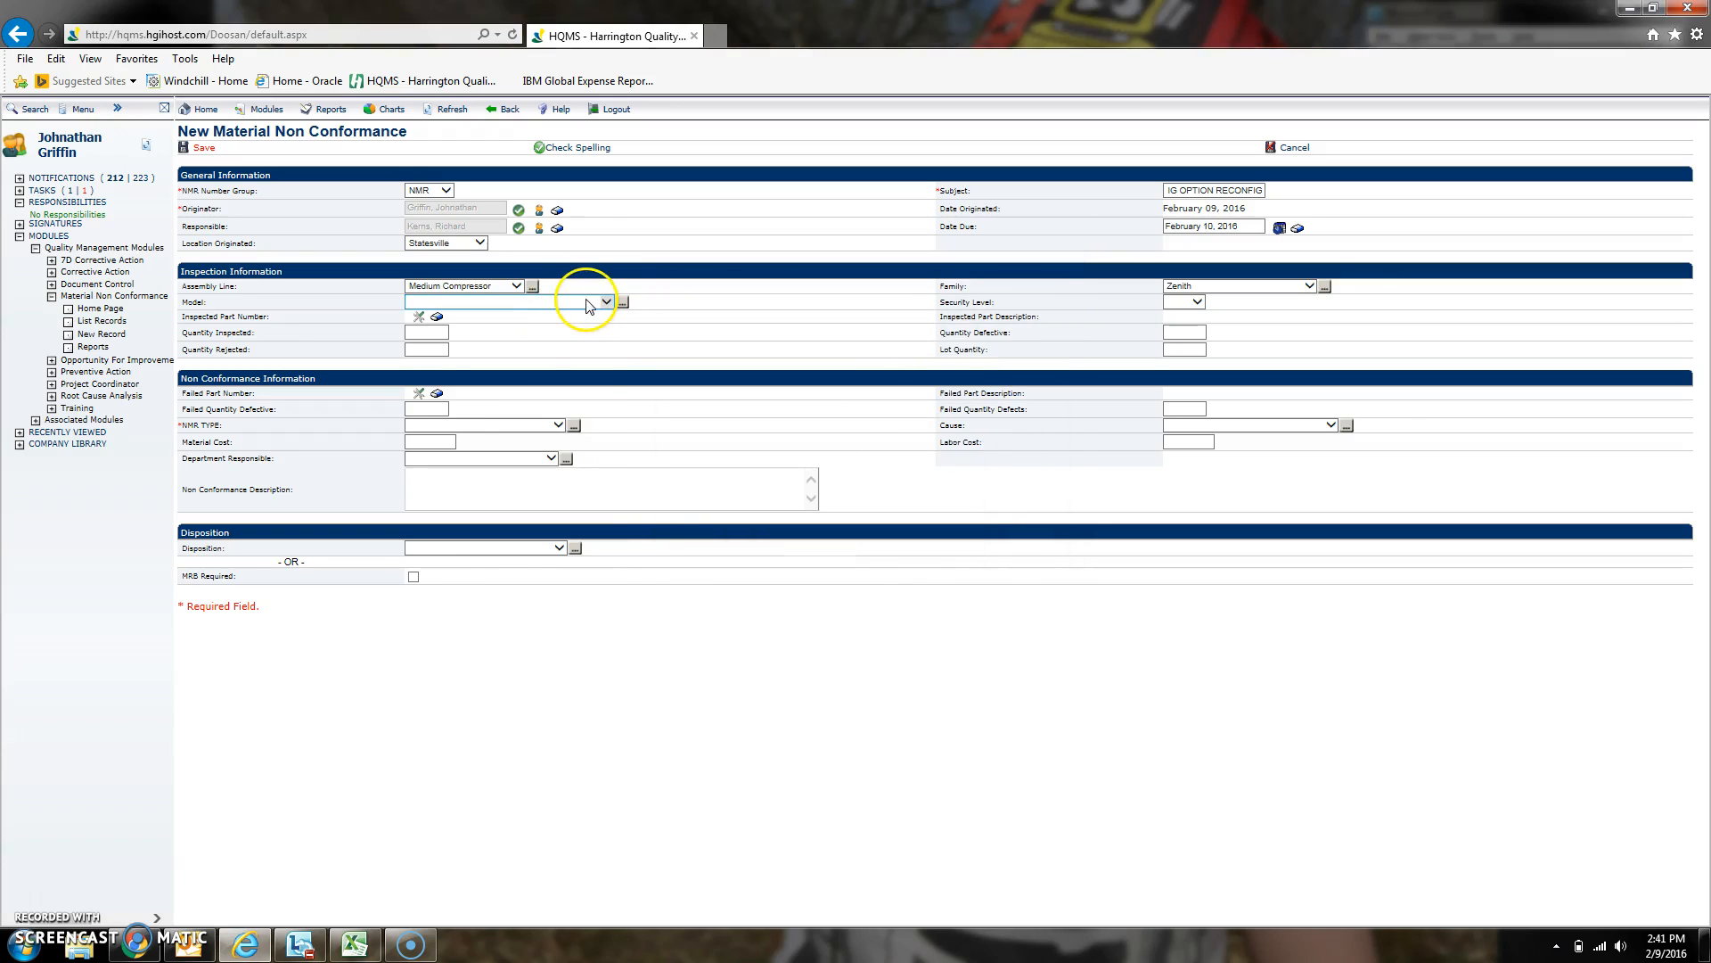
pyautogui.click(584, 301)
pyautogui.moveTo(613, 354); pyautogui.dragTo(620, 559)
pyautogui.click(446, 549)
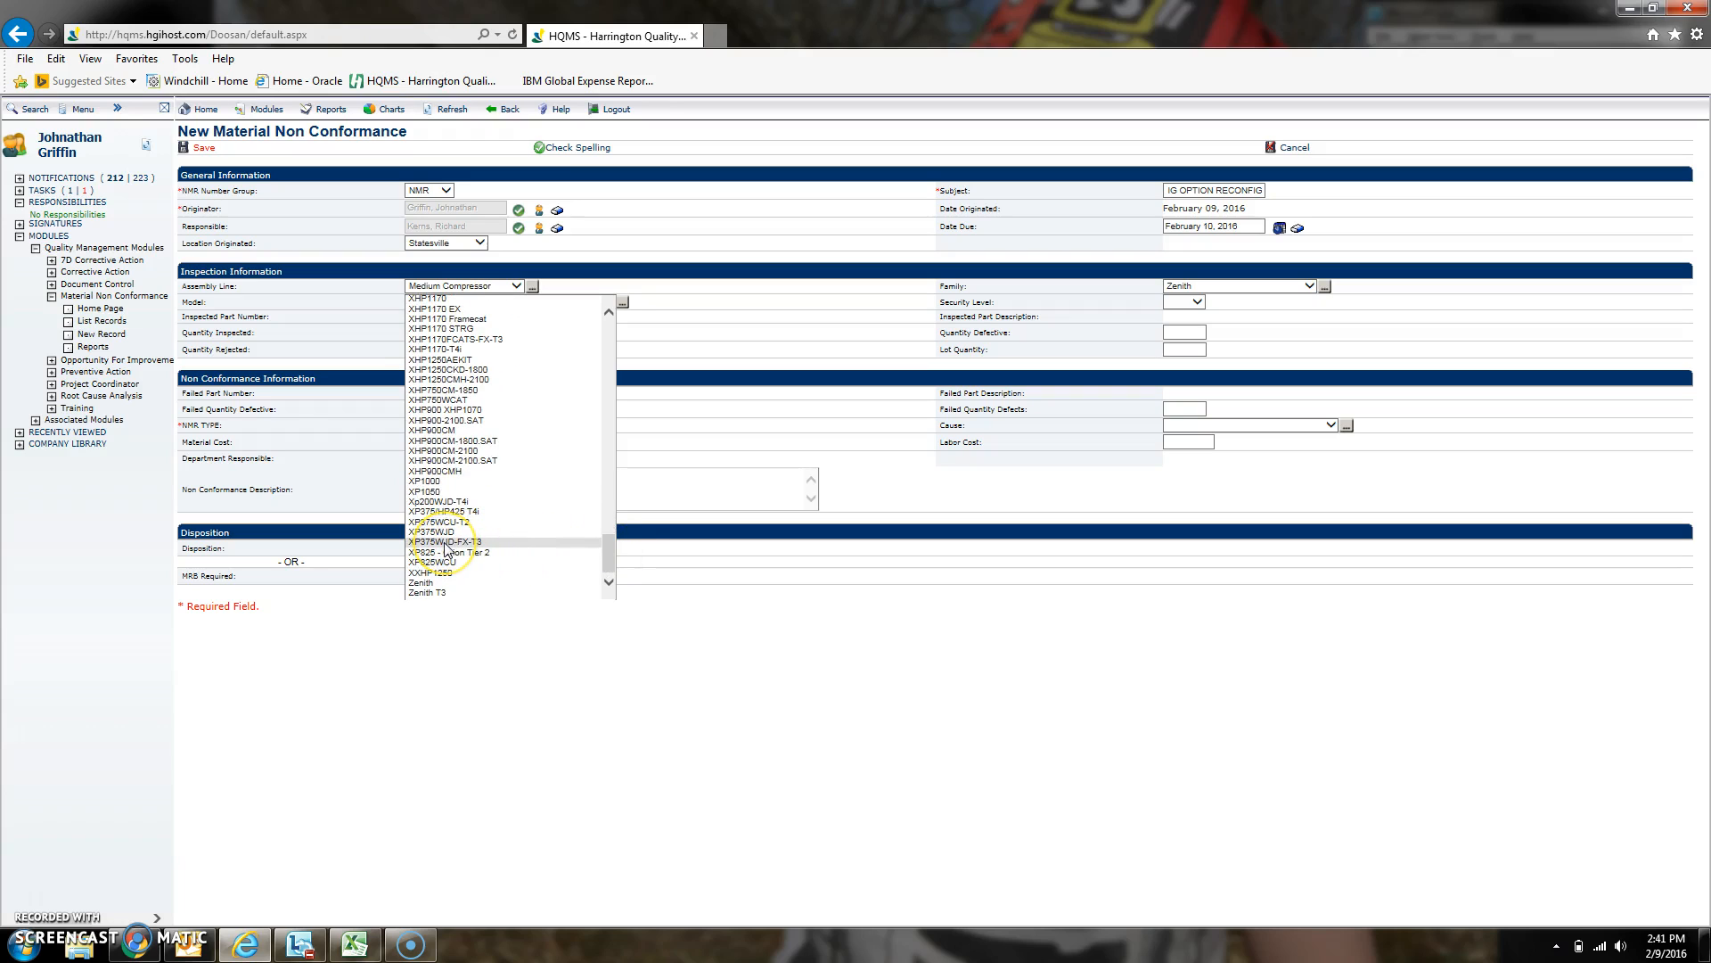
pyautogui.click(446, 544)
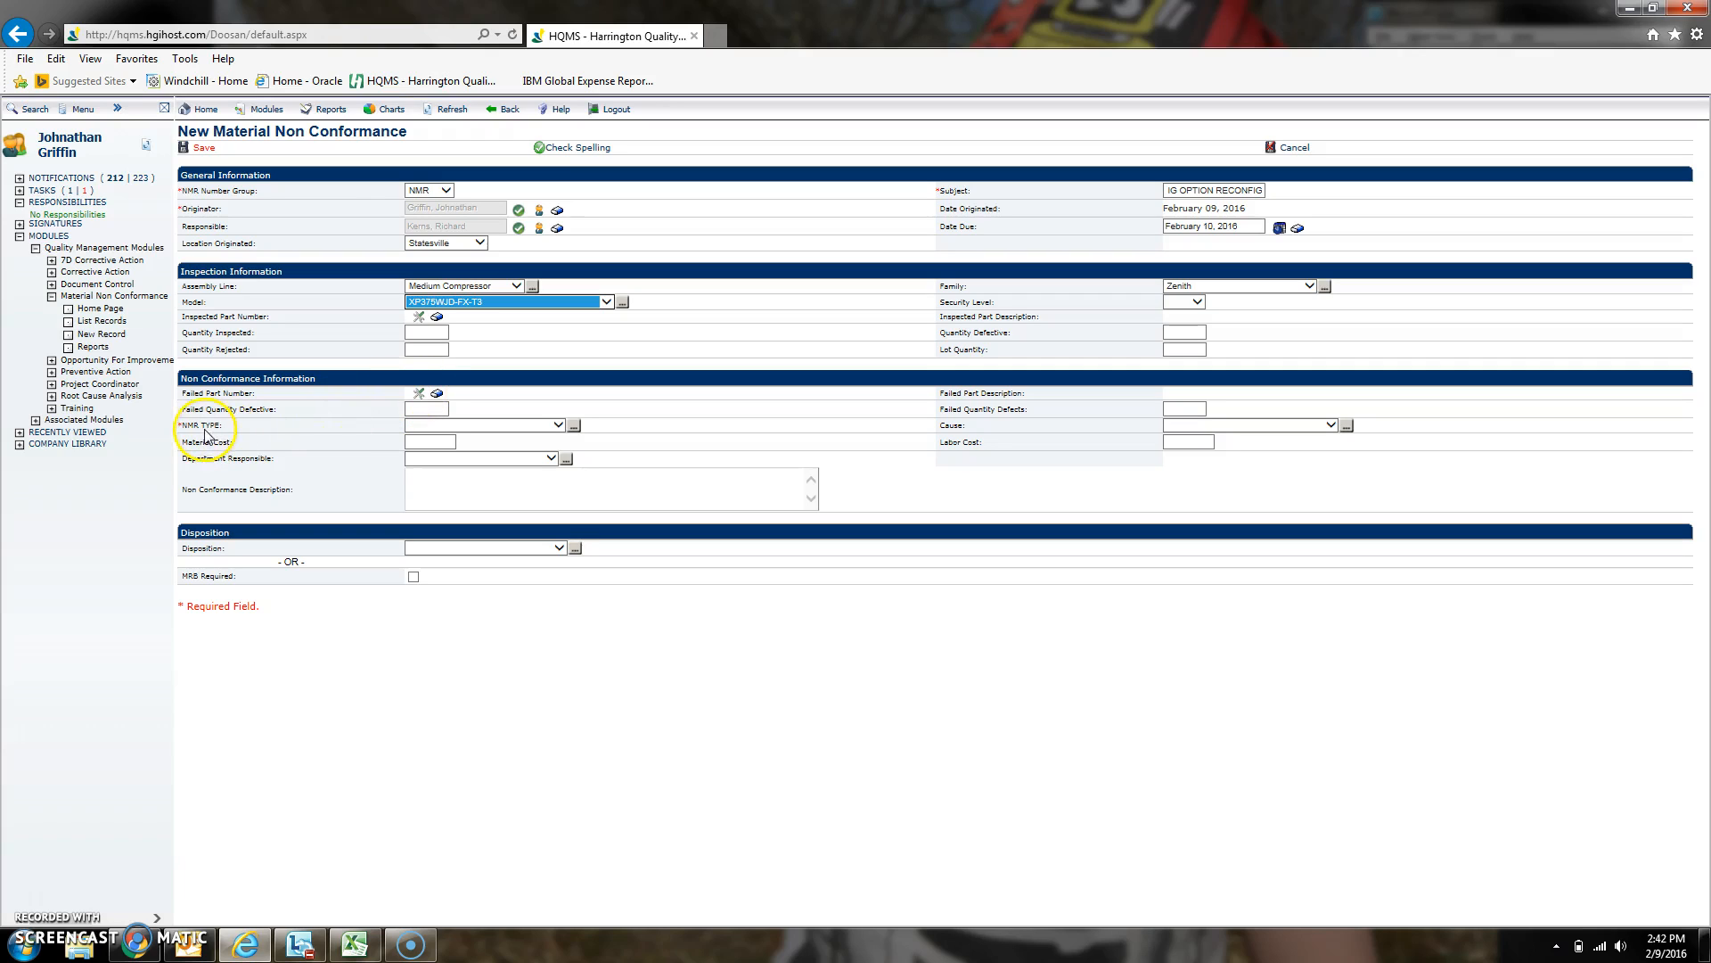
# - Set the NMR Type to reconfig and enter a description with RECONFIG # 1928, the sales order number and serial numbers
pyautogui.click(416, 426)
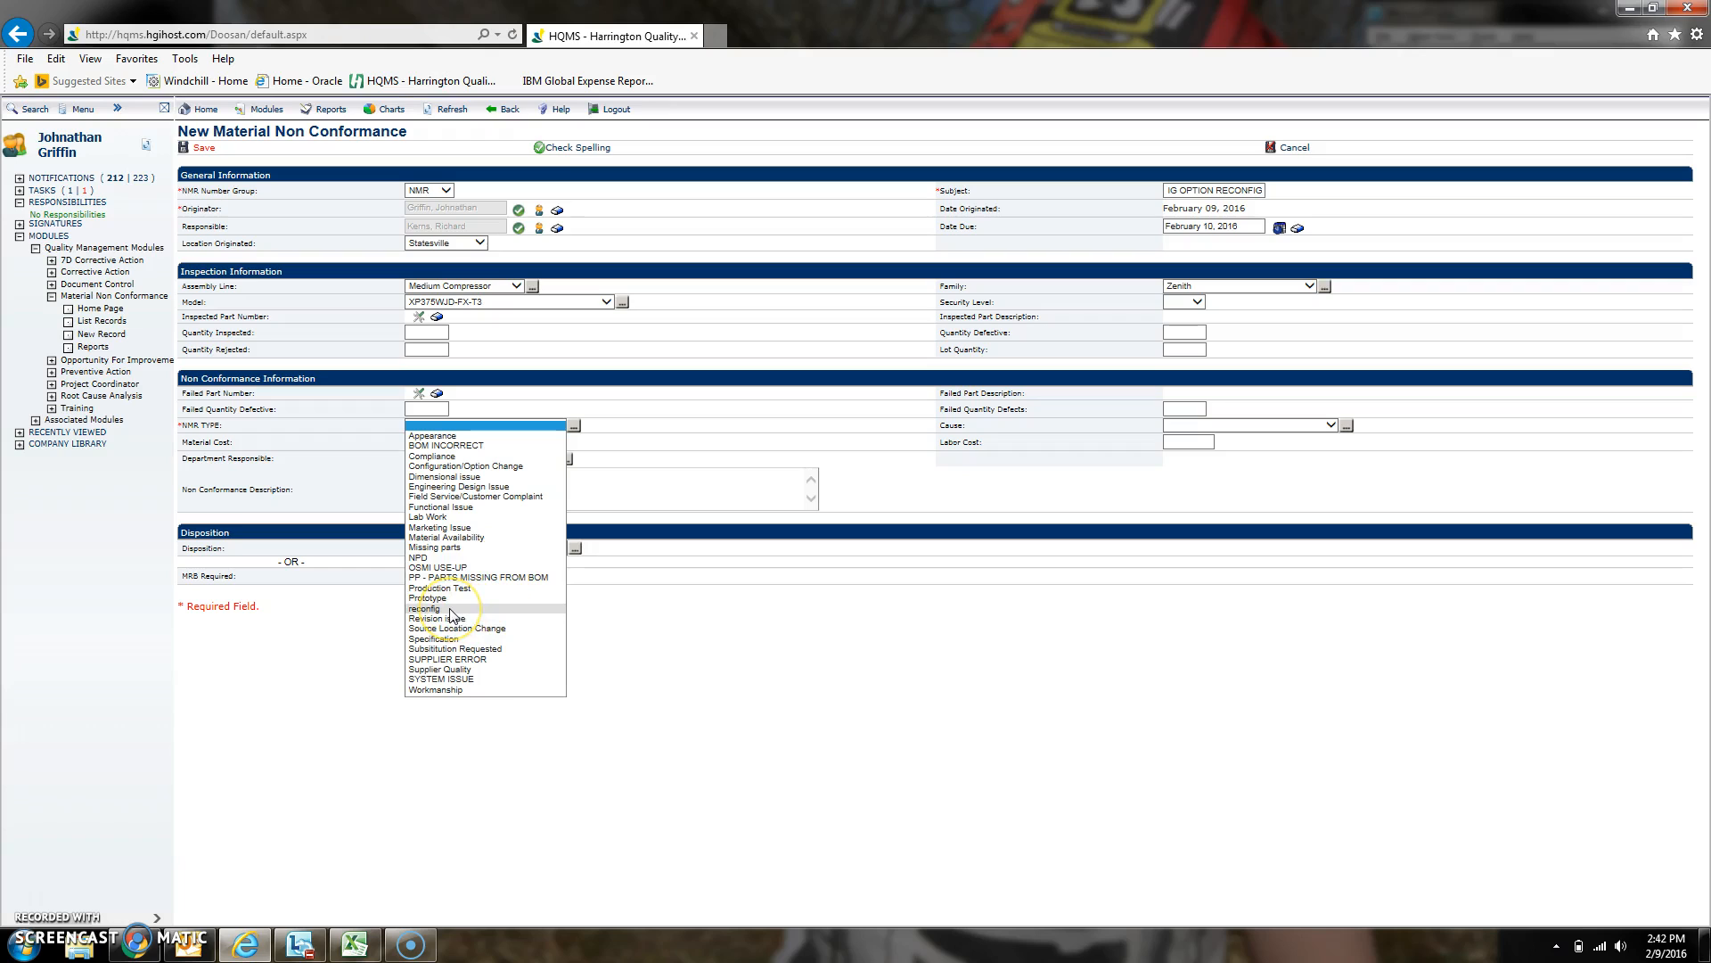
pyautogui.click(446, 609)
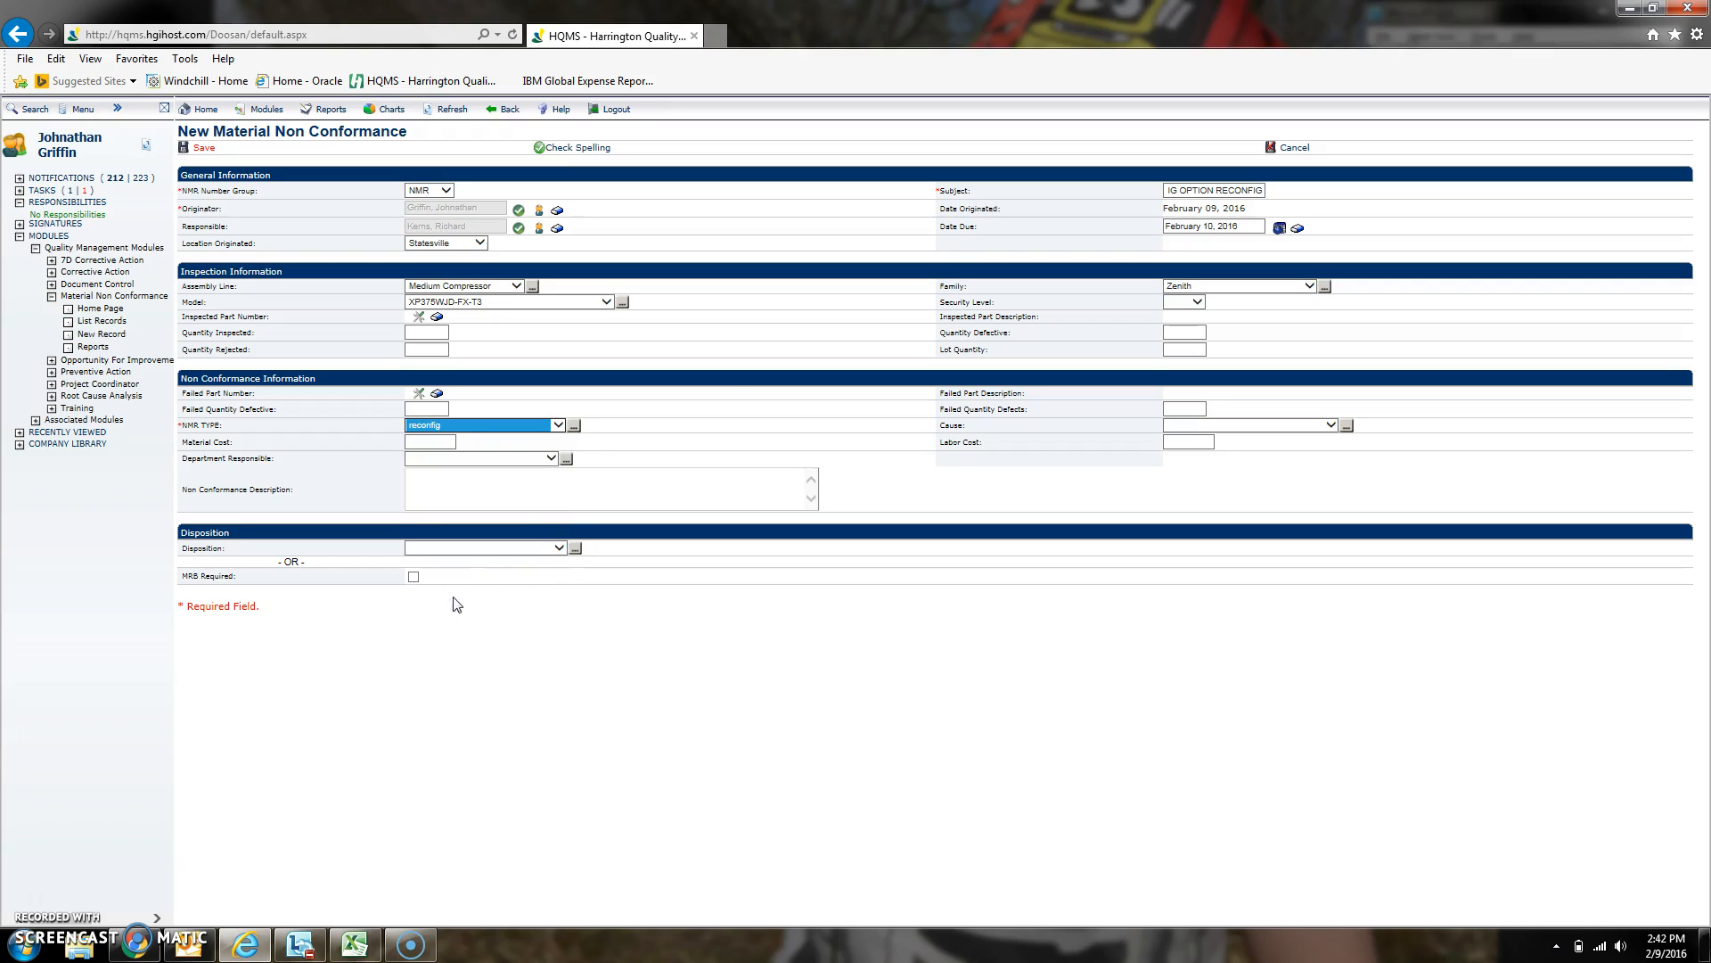
pyautogui.click(488, 479)
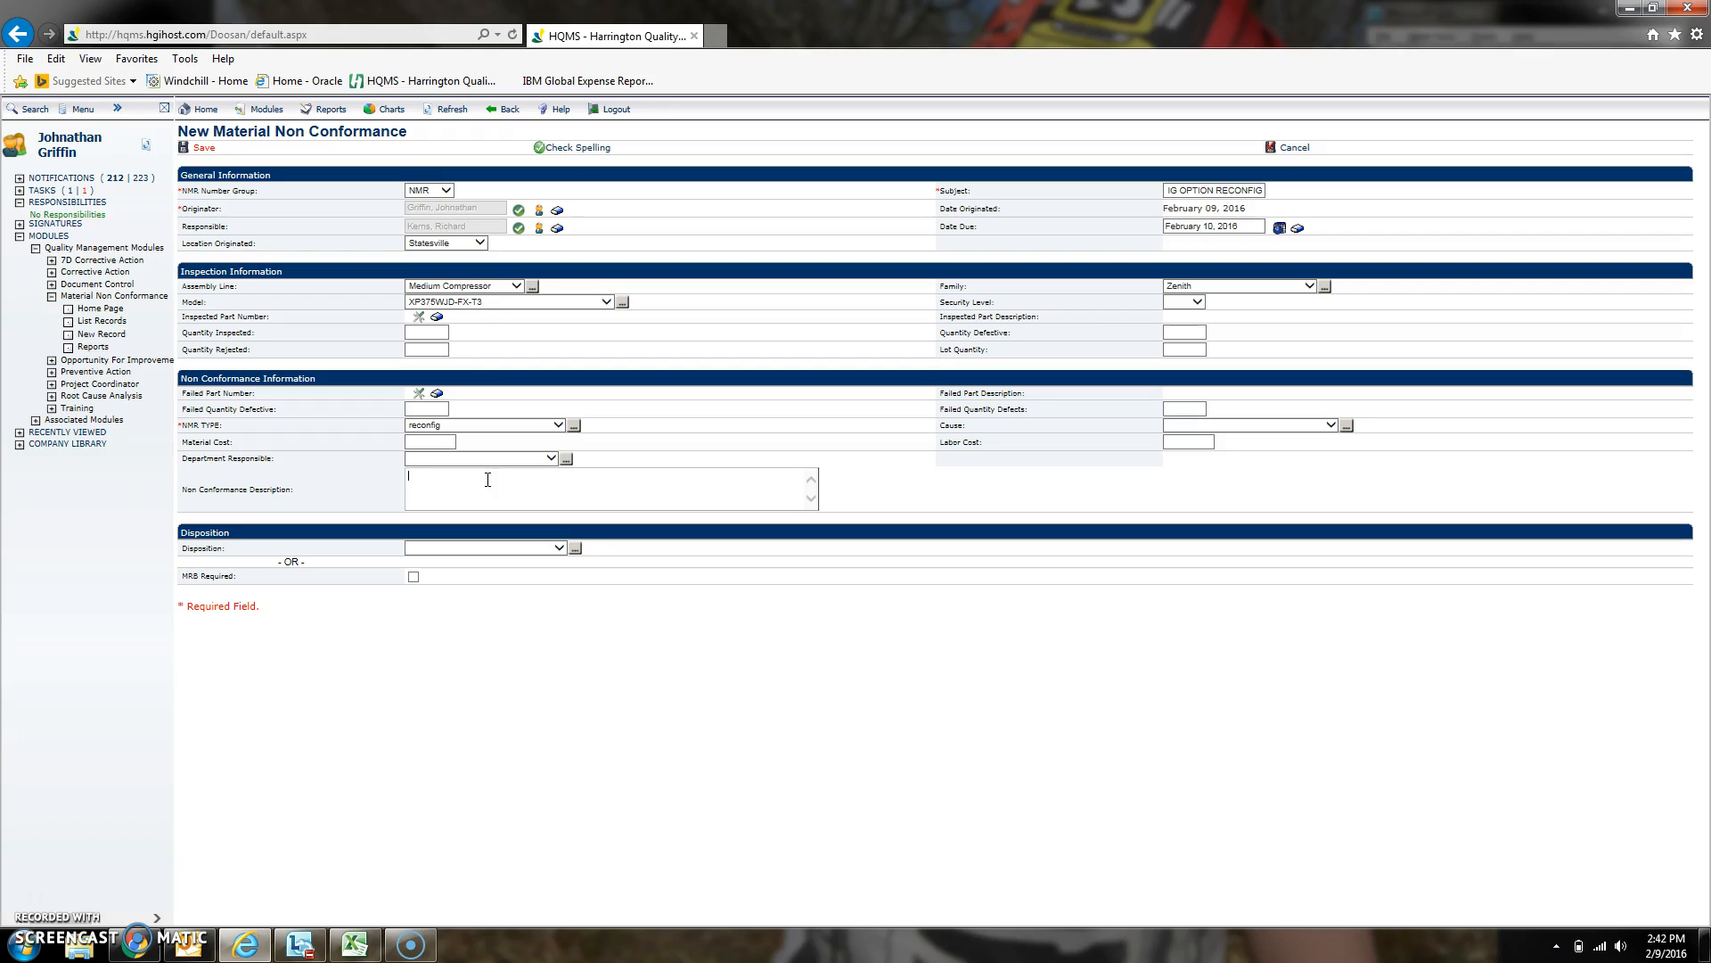
pyautogui.press('Return')
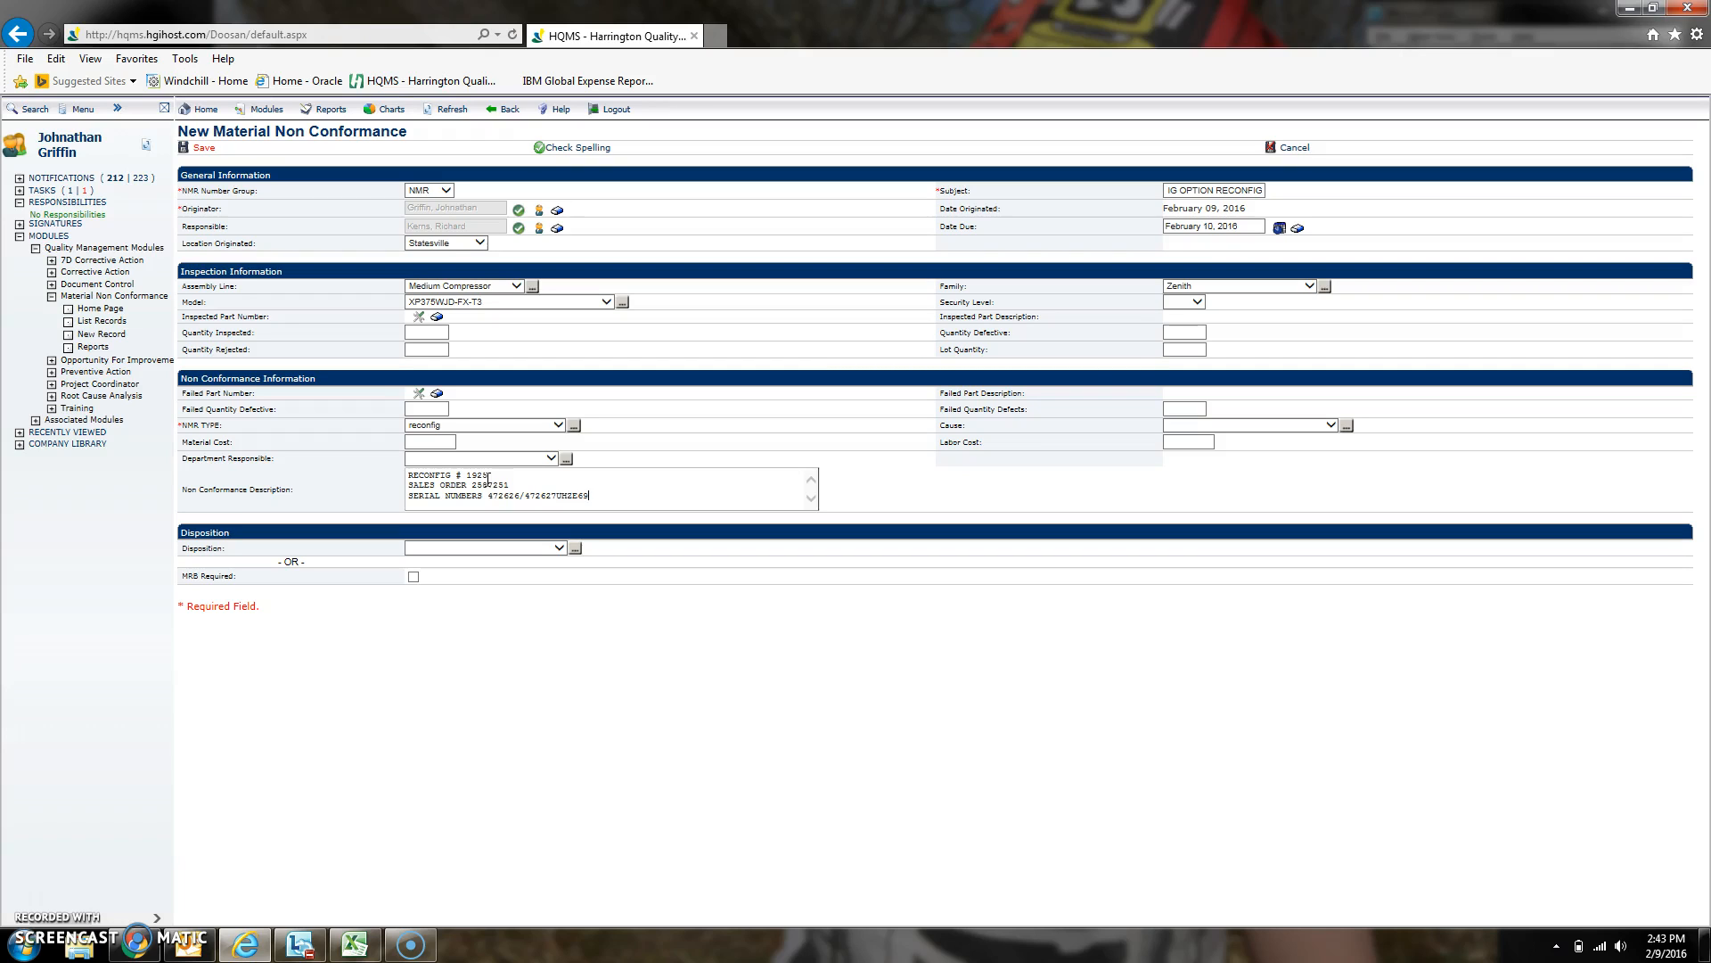
pyautogui.press('Return')
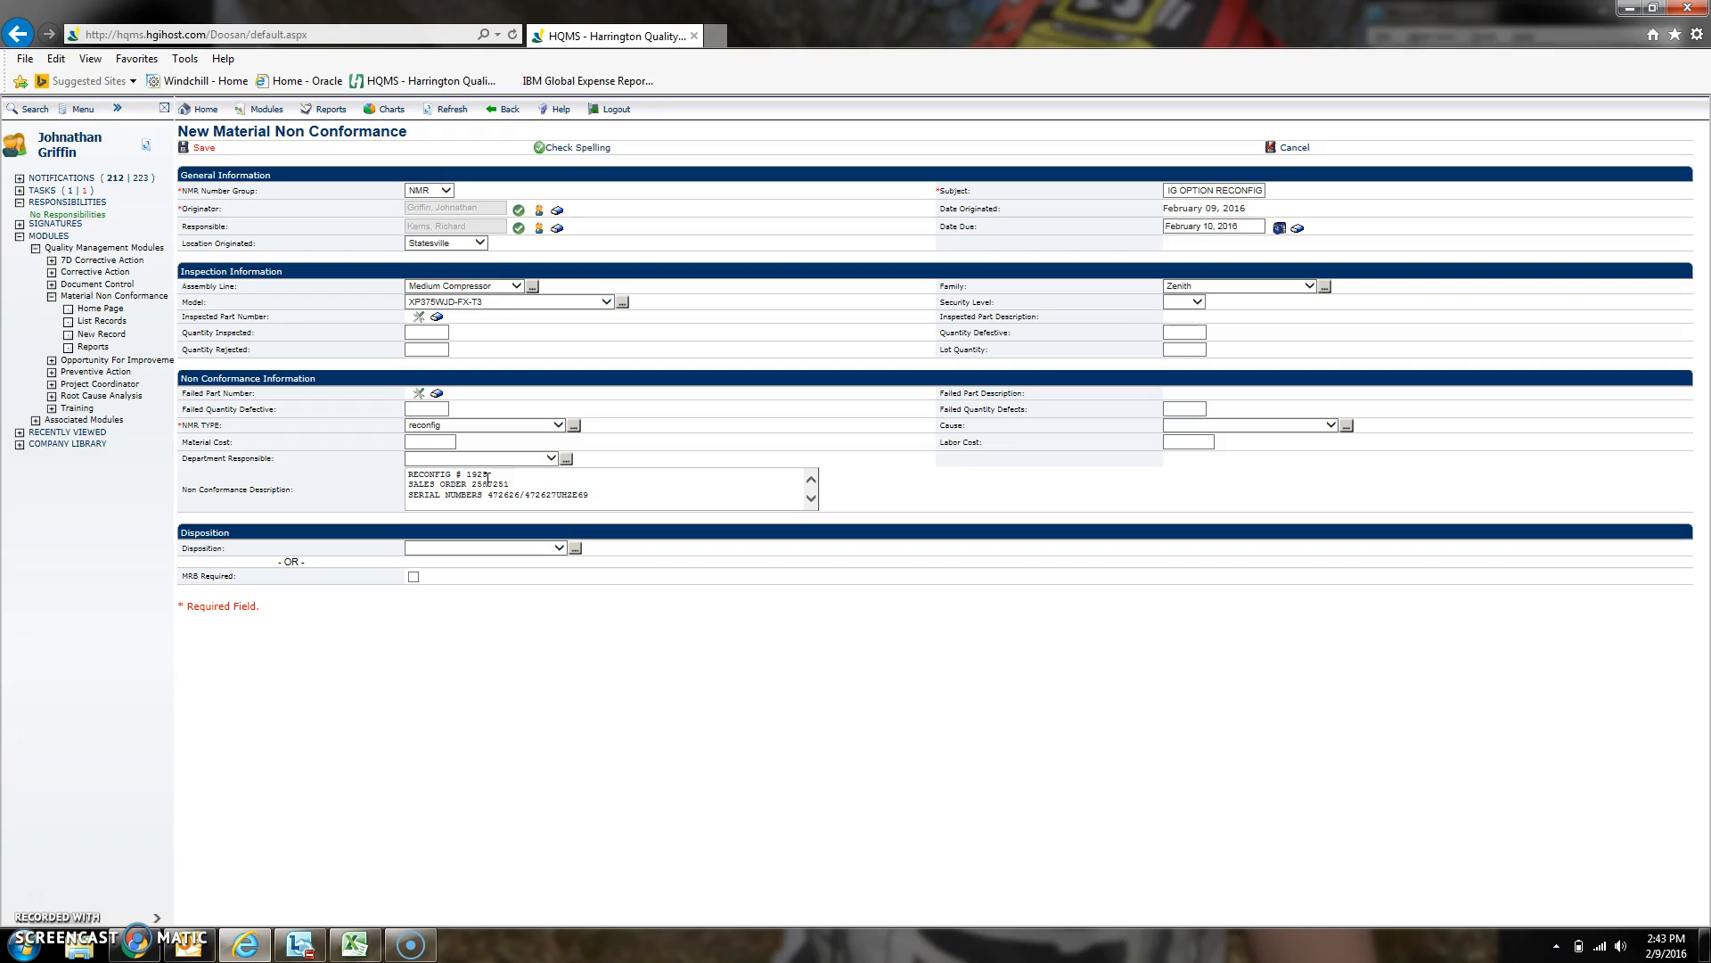
# - Continue the description: the reconfig requested adding the IQ option to units that were previously in stock
pyautogui.write('THE')
pyautogui.press('BackSpace')
pyautogui.press('BackSpace')
pyautogui.write('NFIG REQUESTED ADDING THE IQ OPTION TO')
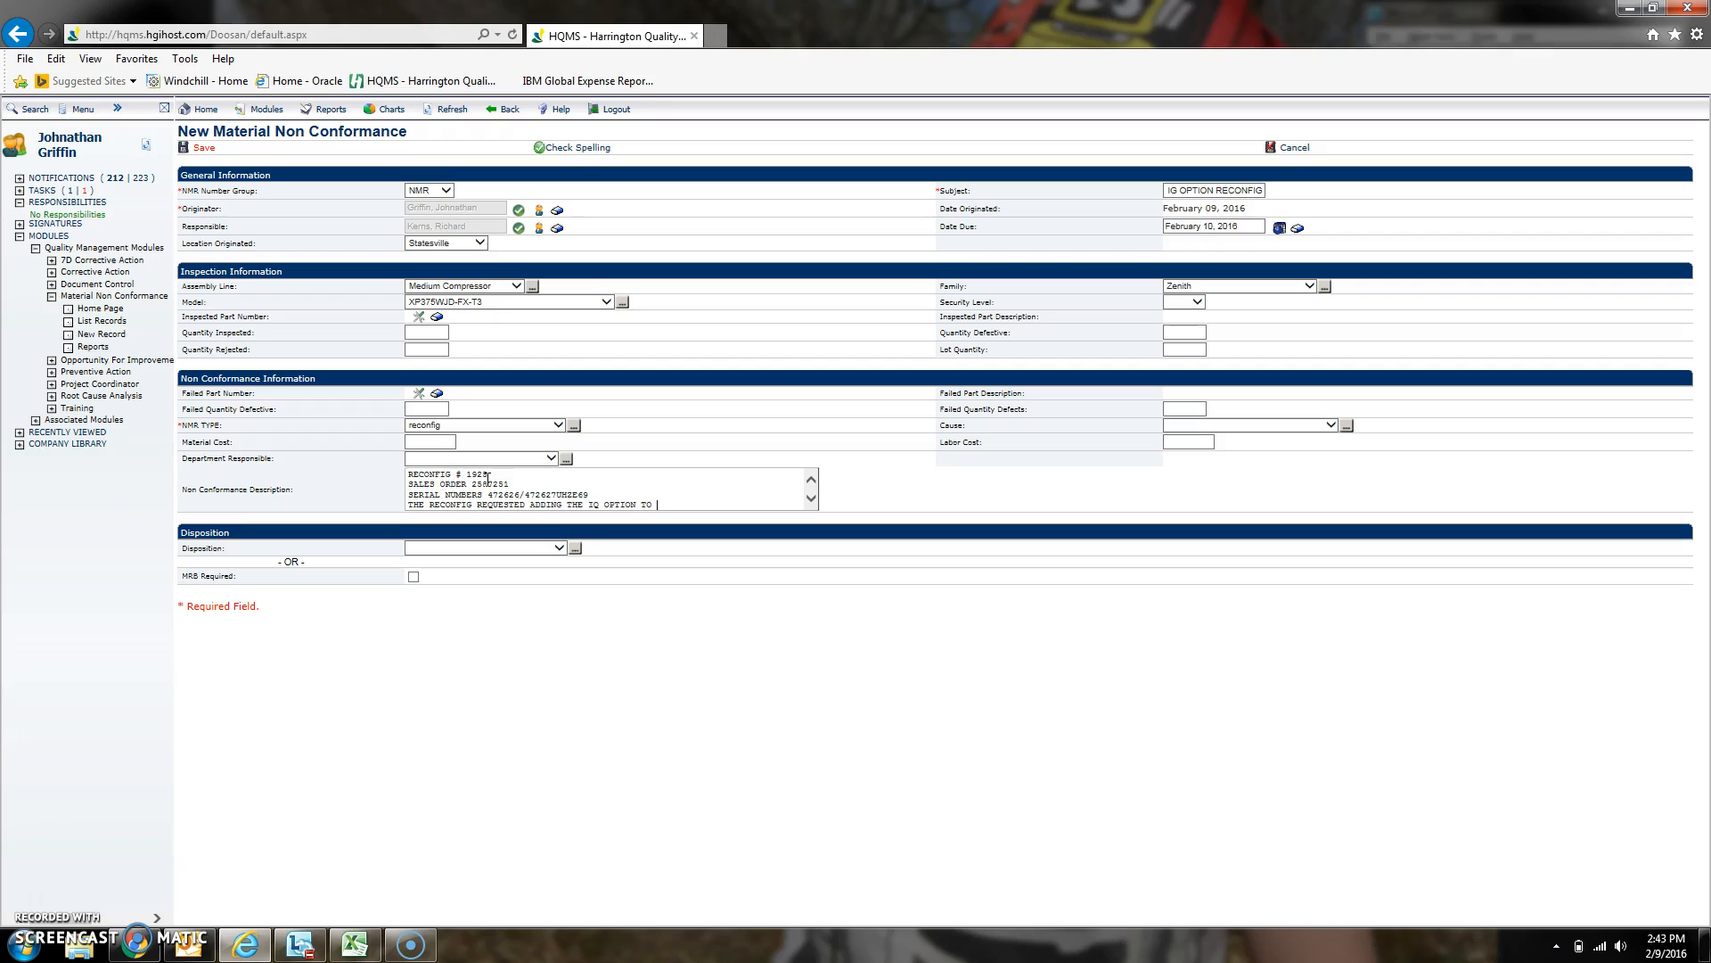
pyautogui.write(' UNITS THAT WERE PREVIOUSLY IN STOCK.  IN ROUTING THE ')
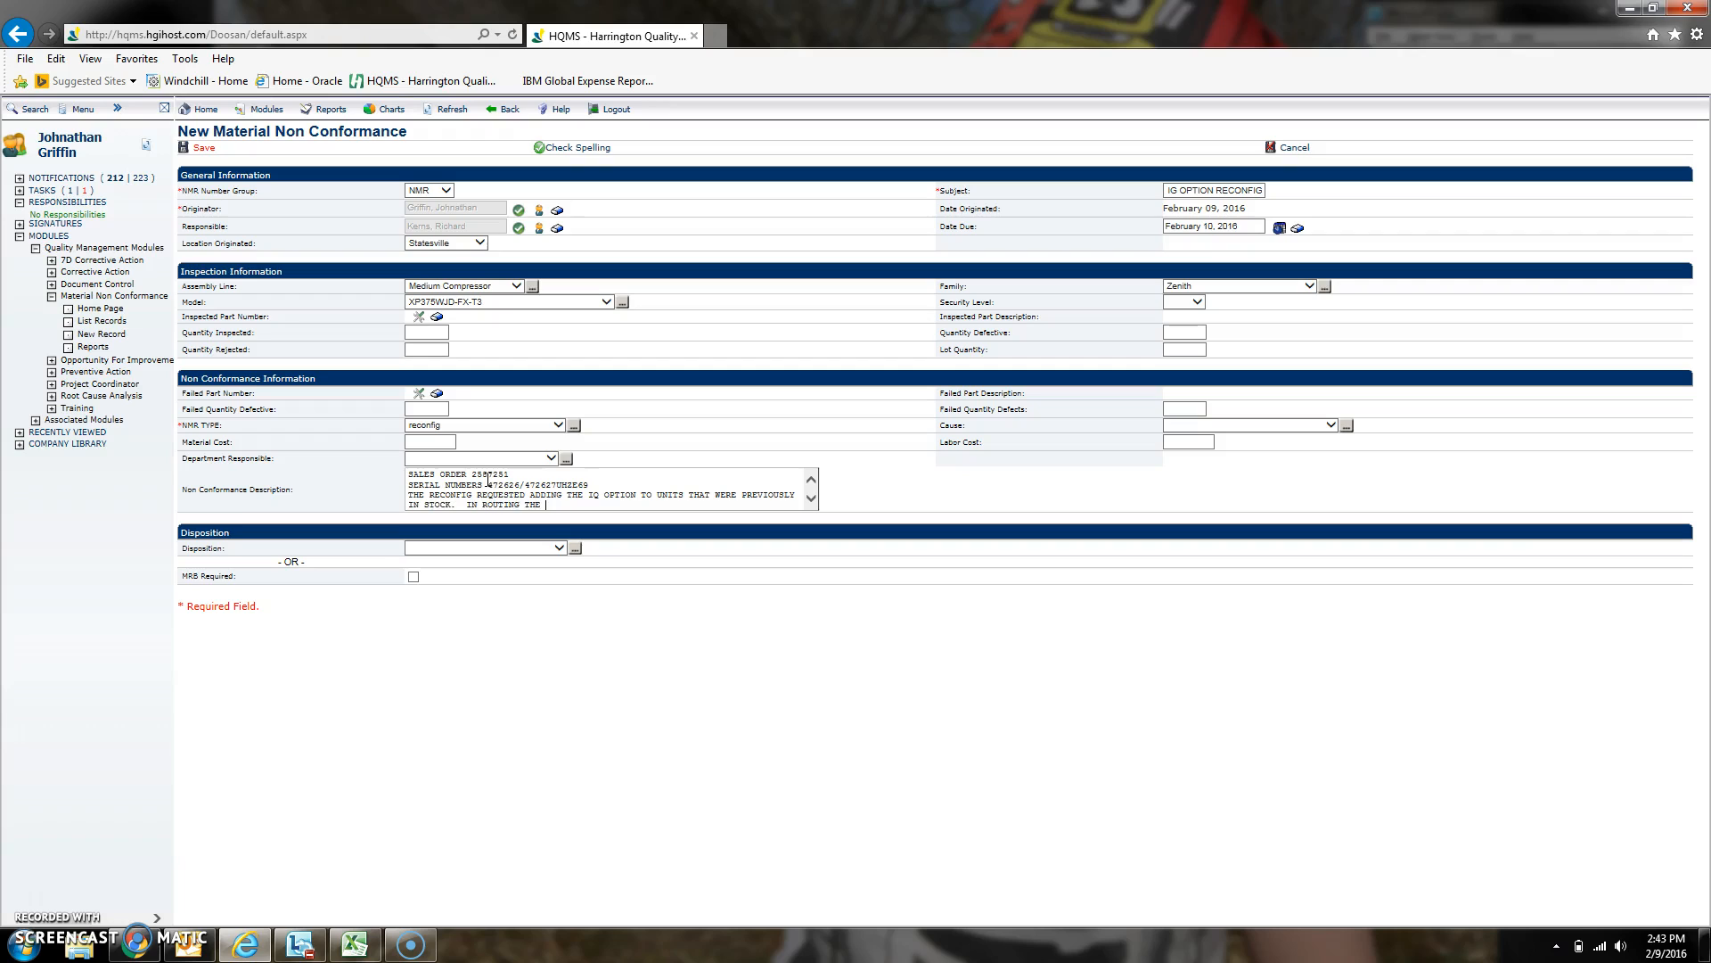
pyautogui.write('2ND STAGE')
# - Add that in routing the 2nd stage filter hose to the check valve, the hose makes contact with the OTEV drain hose
pyautogui.write('FILTER HOSE TO THE CHECK VALVE, THE HOS')
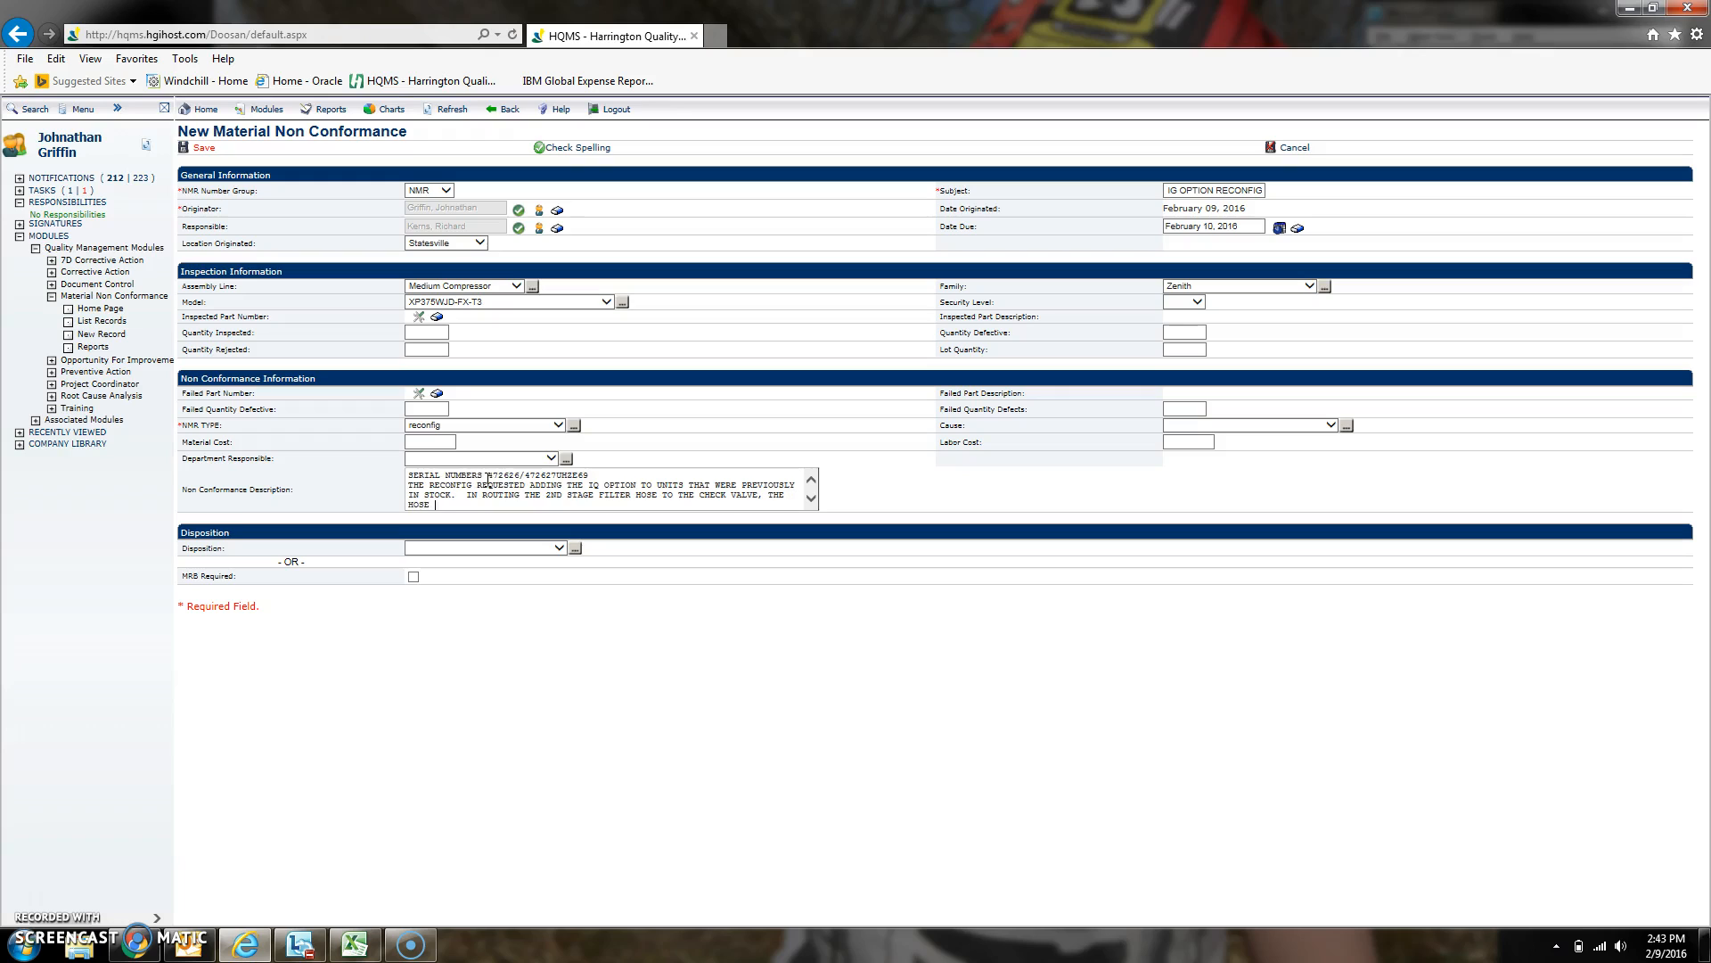
pyautogui.write('E MAKES CONTACT ')
pyautogui.write('WITH THE')
pyautogui.write(' OTE')
pyautogui.write('V DRAIN HOSE.')
pyautogui.click(489, 481)
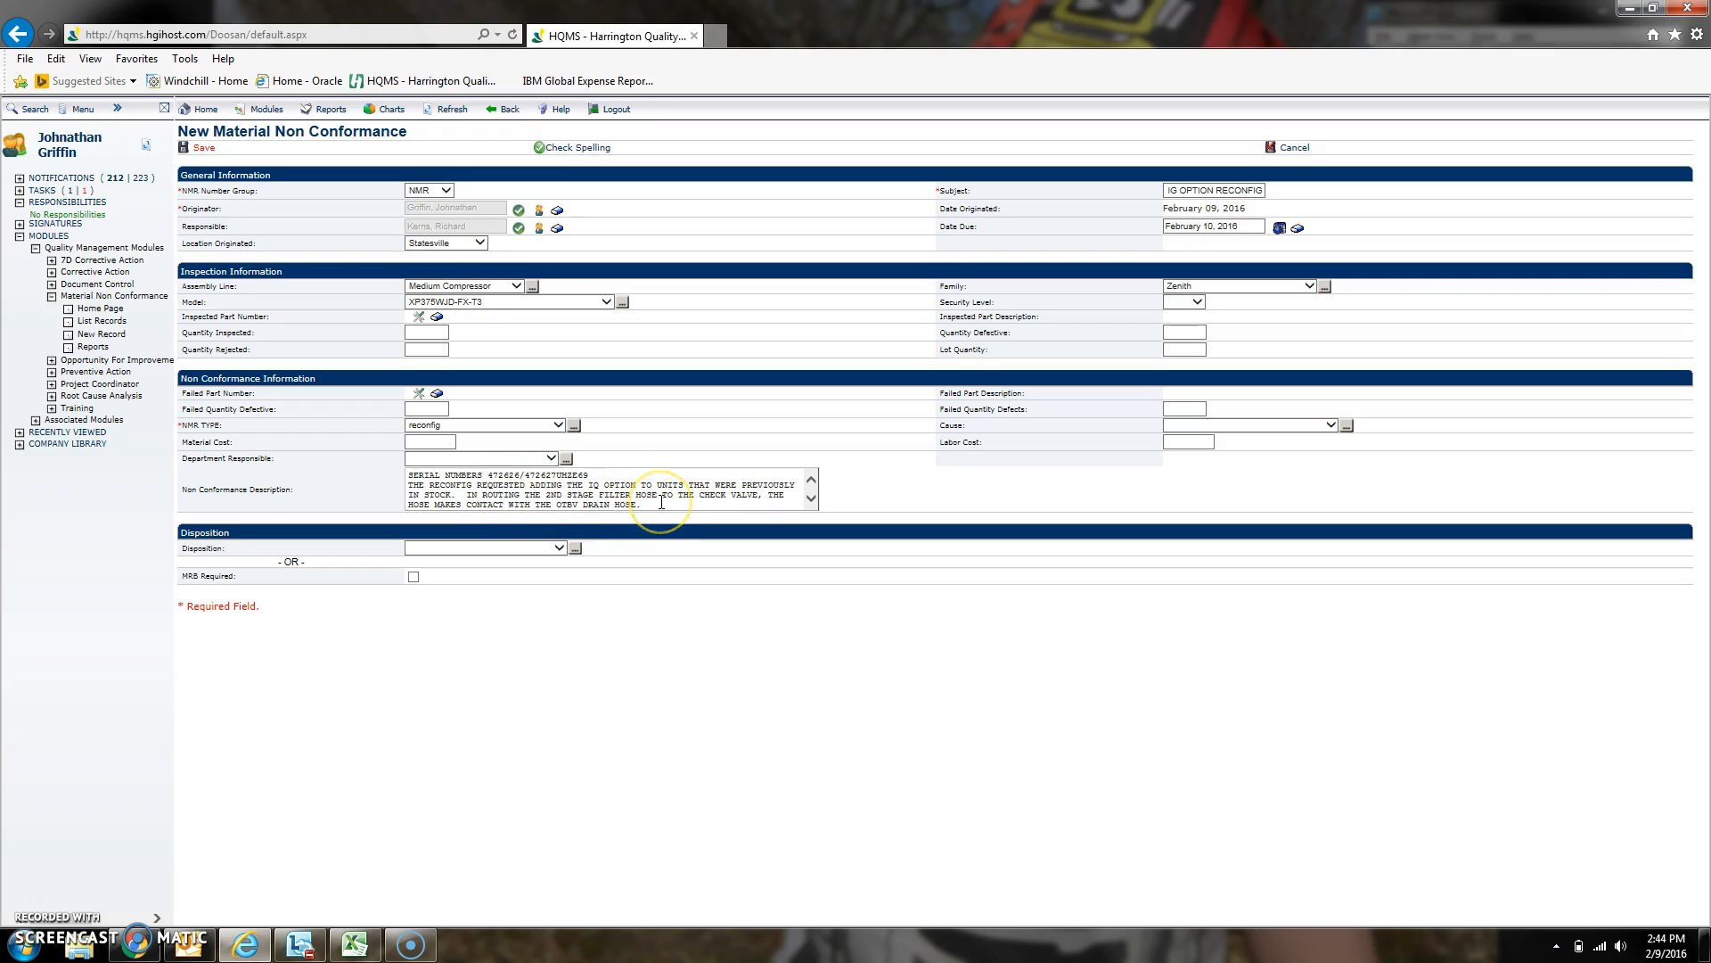
# - Mark the record as MRB Required
pyautogui.click(724, 523)
pyautogui.moveTo(189, 578); pyautogui.dragTo(234, 579)
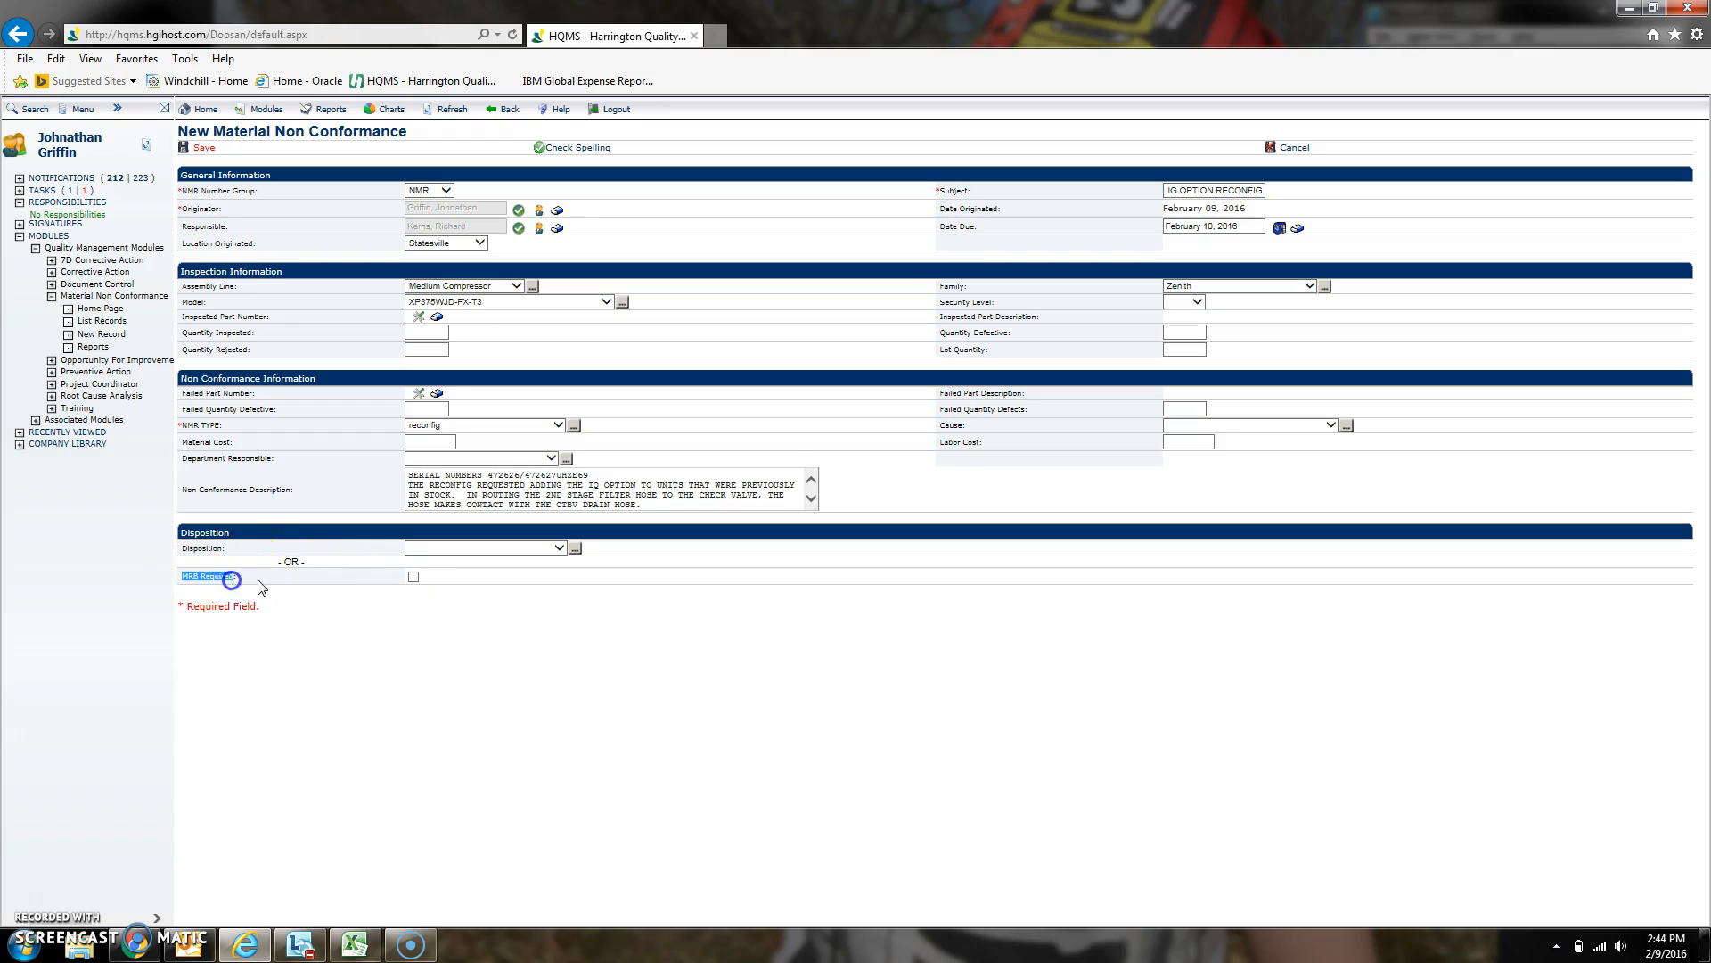
pyautogui.click(413, 576)
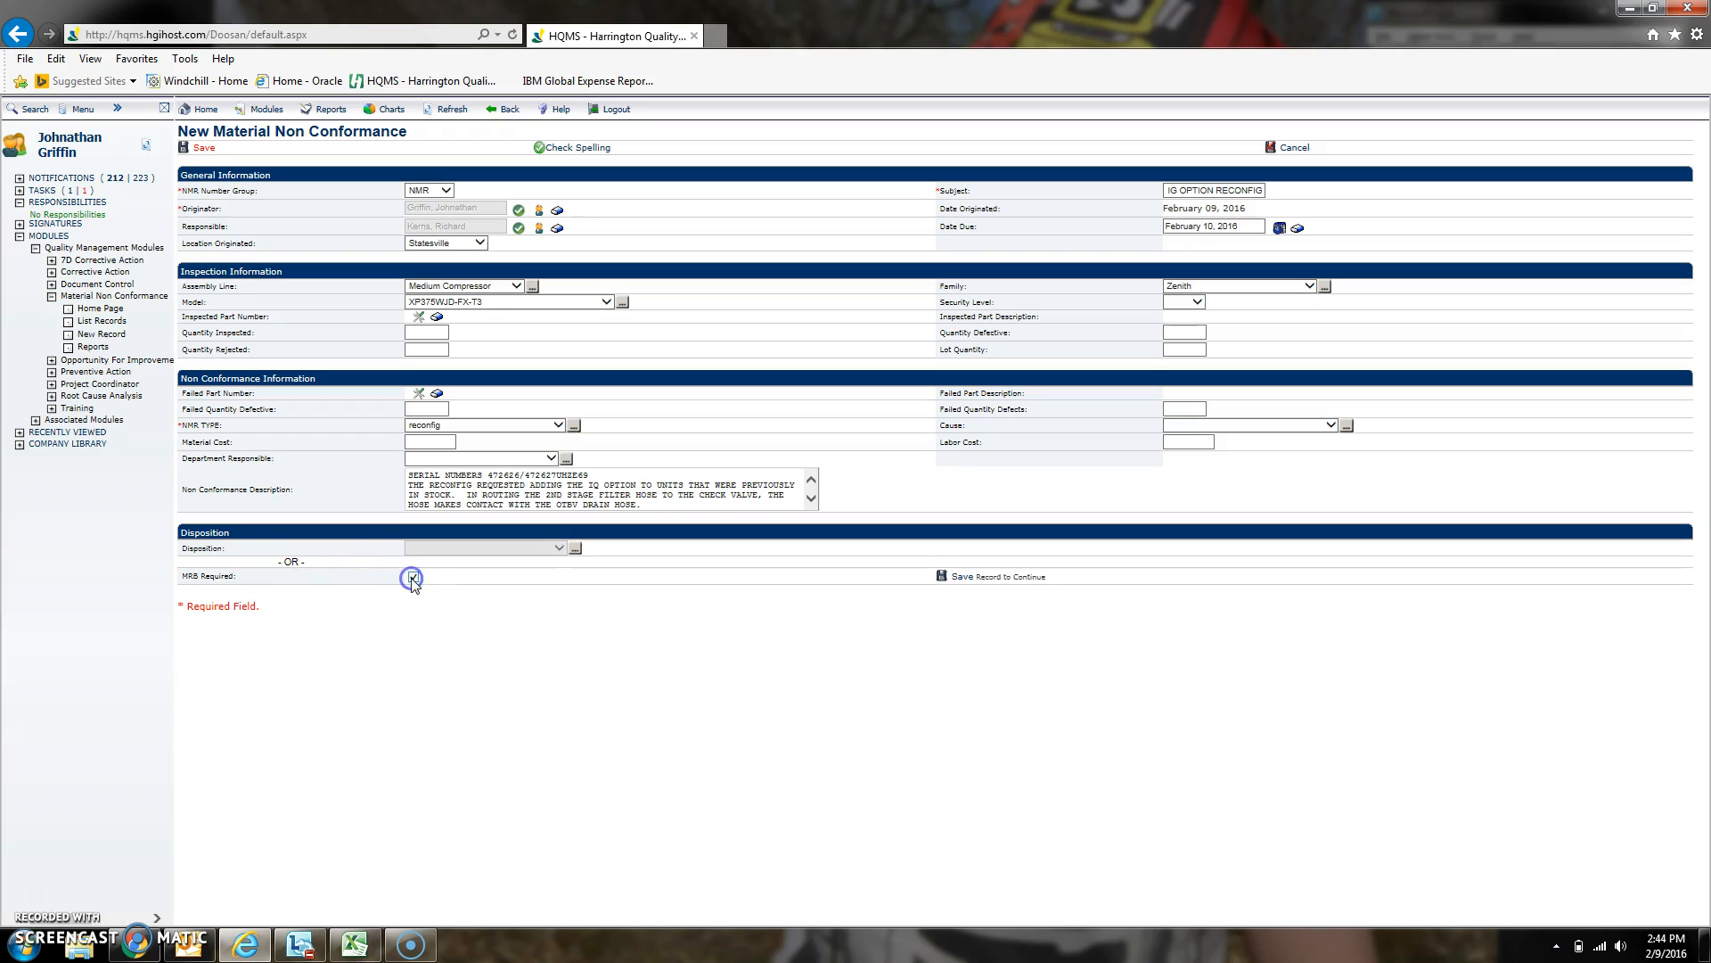
# - Save the record and reopen it for editing
pyautogui.click(962, 577)
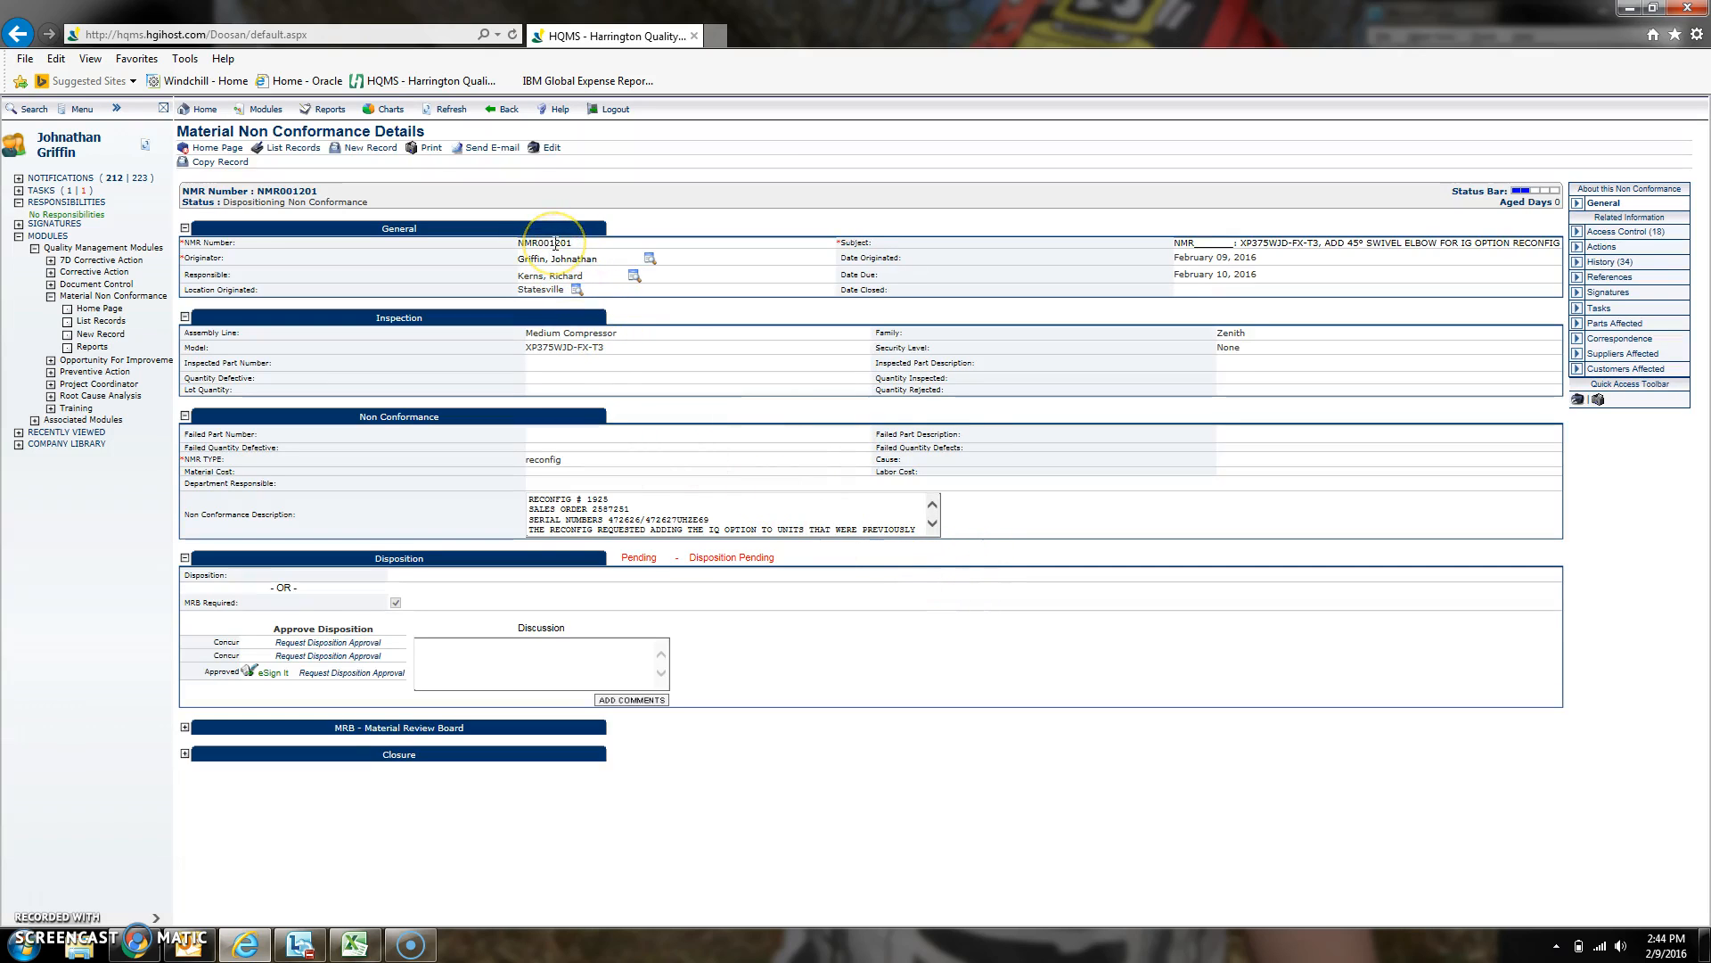
pyautogui.click(552, 150)
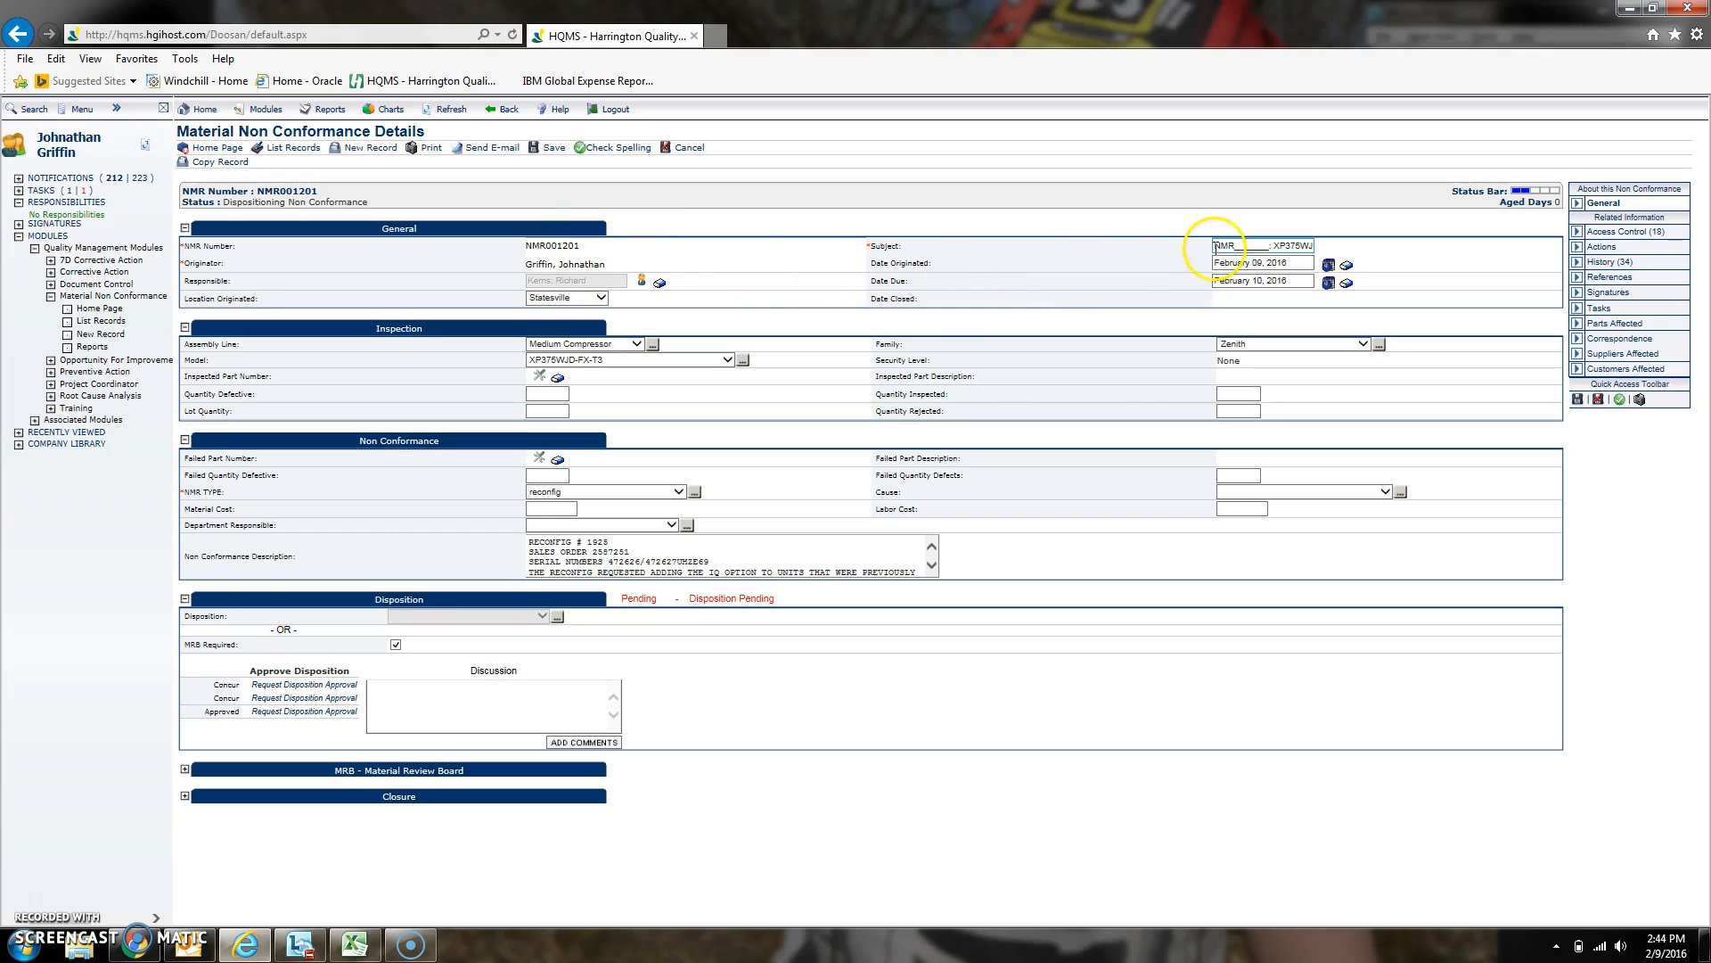
# - Fill in the blank NMR number at the start of the subject as NMR001201:
pyautogui.moveTo(1233, 245); pyautogui.dragTo(1270, 248)
pyautogui.write('00')
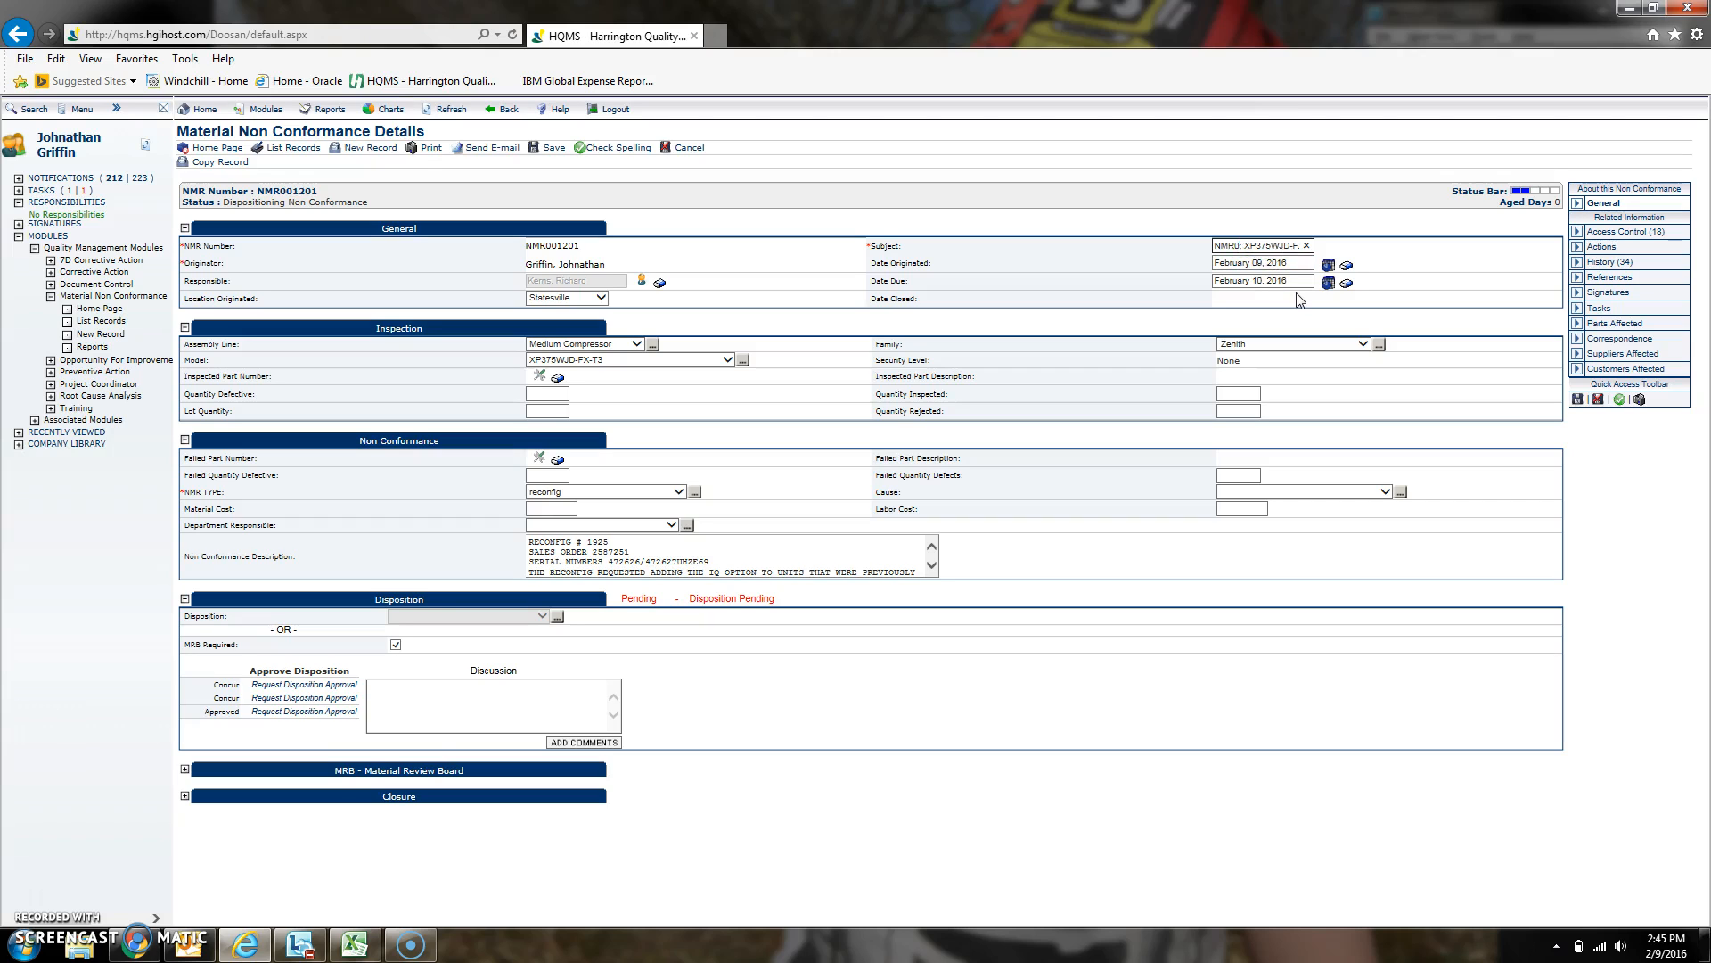
pyautogui.write('1201:')
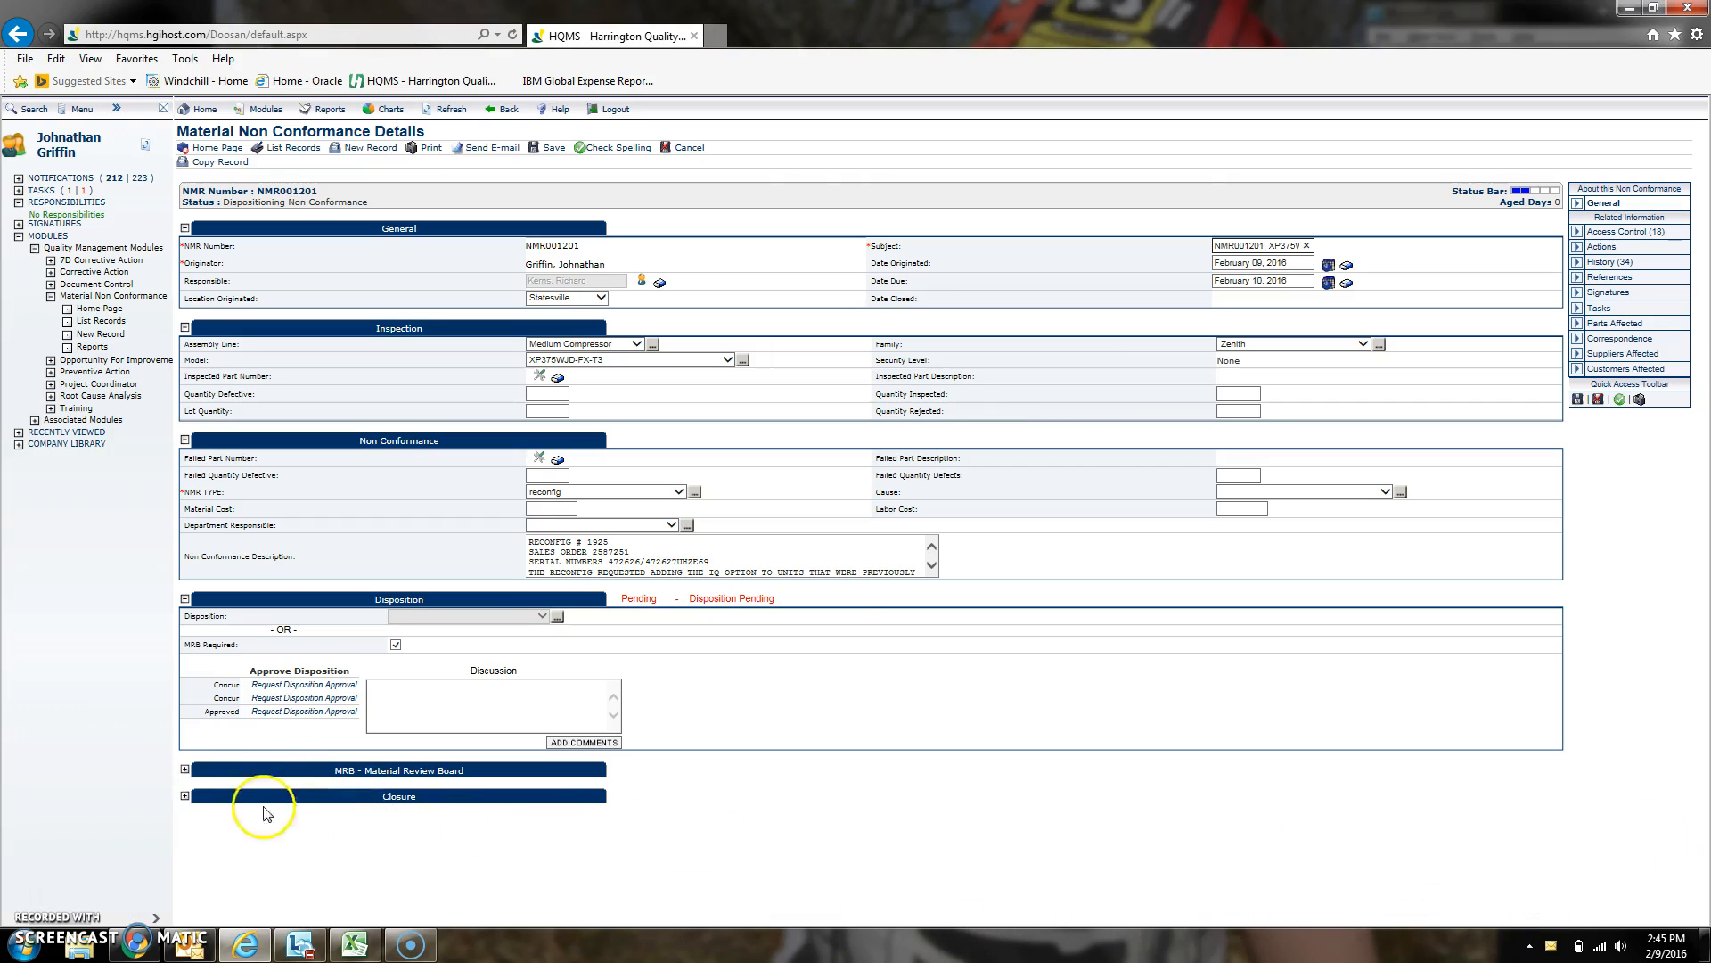
# - Expand the MRB section and copy the reconfig, sales order and serial number lines into the Disposition Instructions
pyautogui.click(185, 769)
pyautogui.scroll(-1, 993, 673)
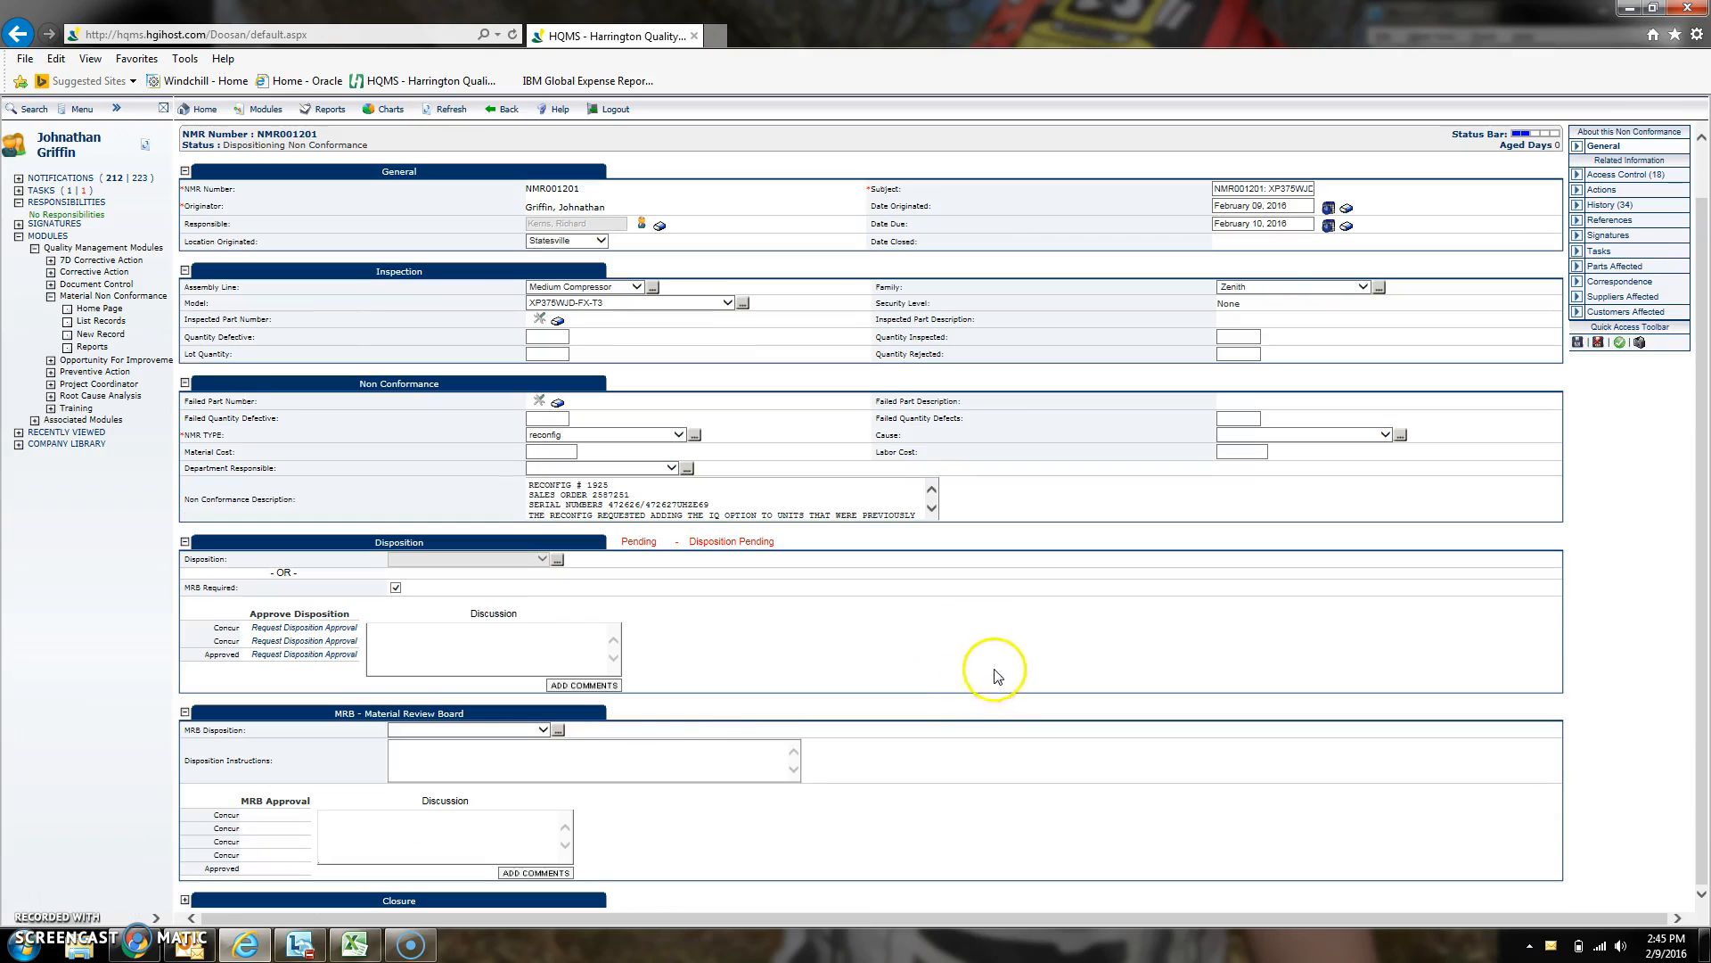
pyautogui.click(488, 747)
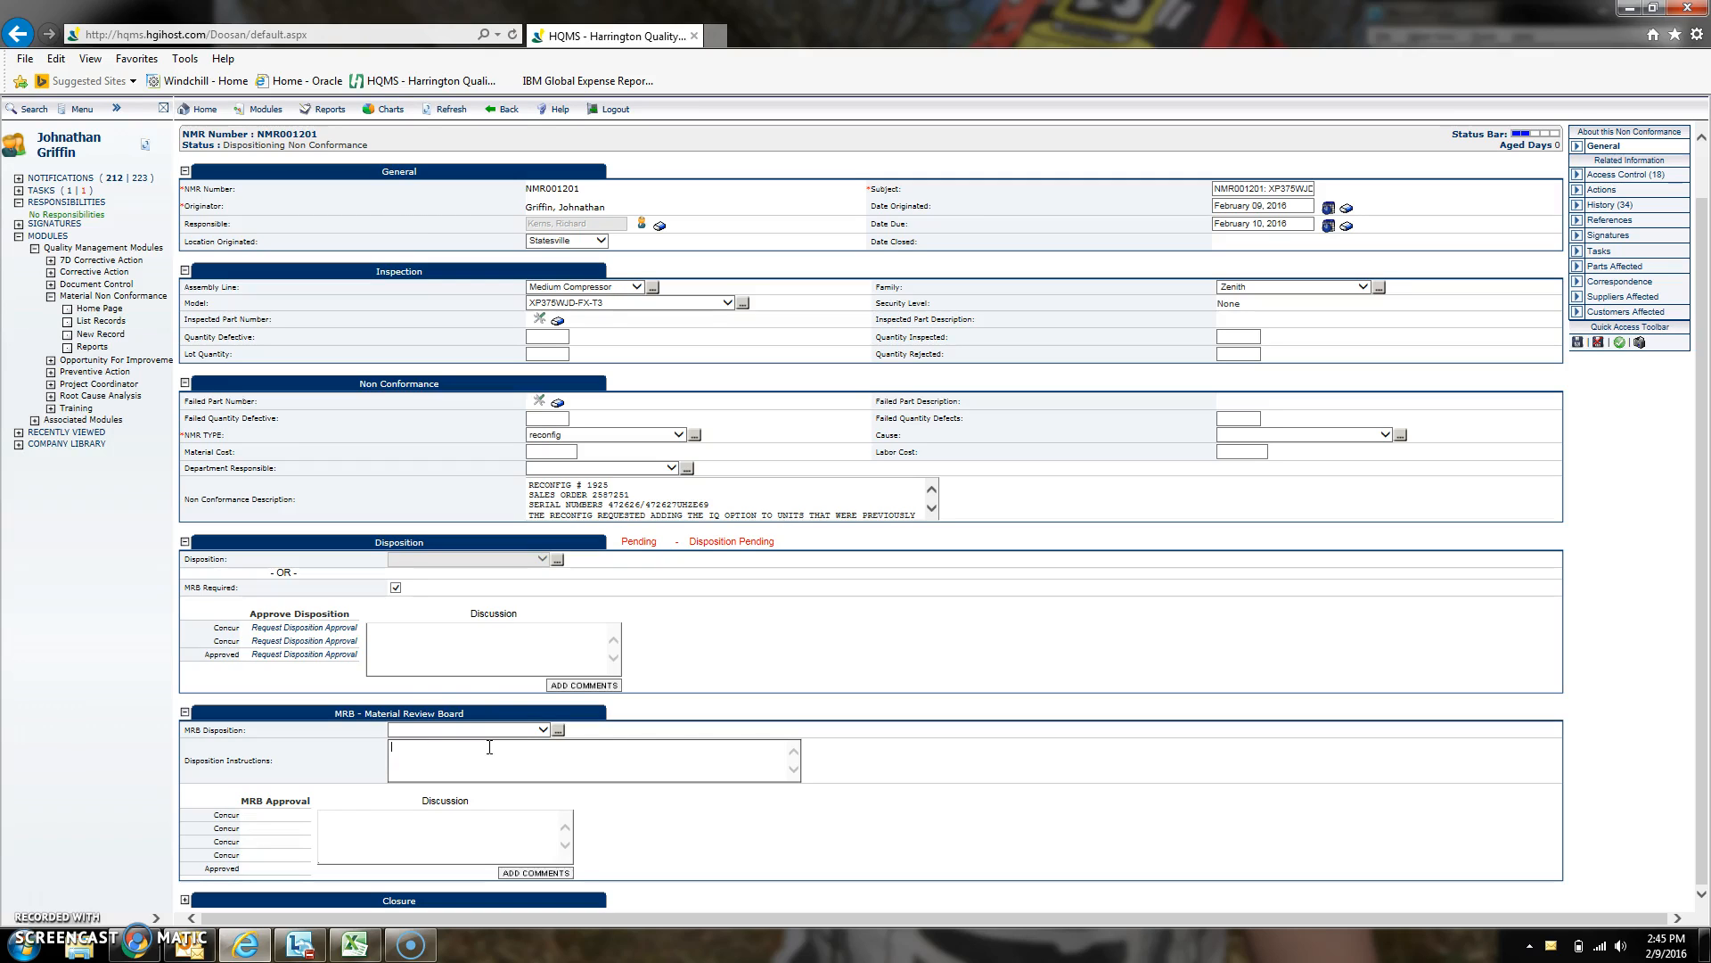
pyautogui.moveTo(712, 506); pyautogui.dragTo(524, 476)
pyautogui.hotkey('ctrl', 'c')
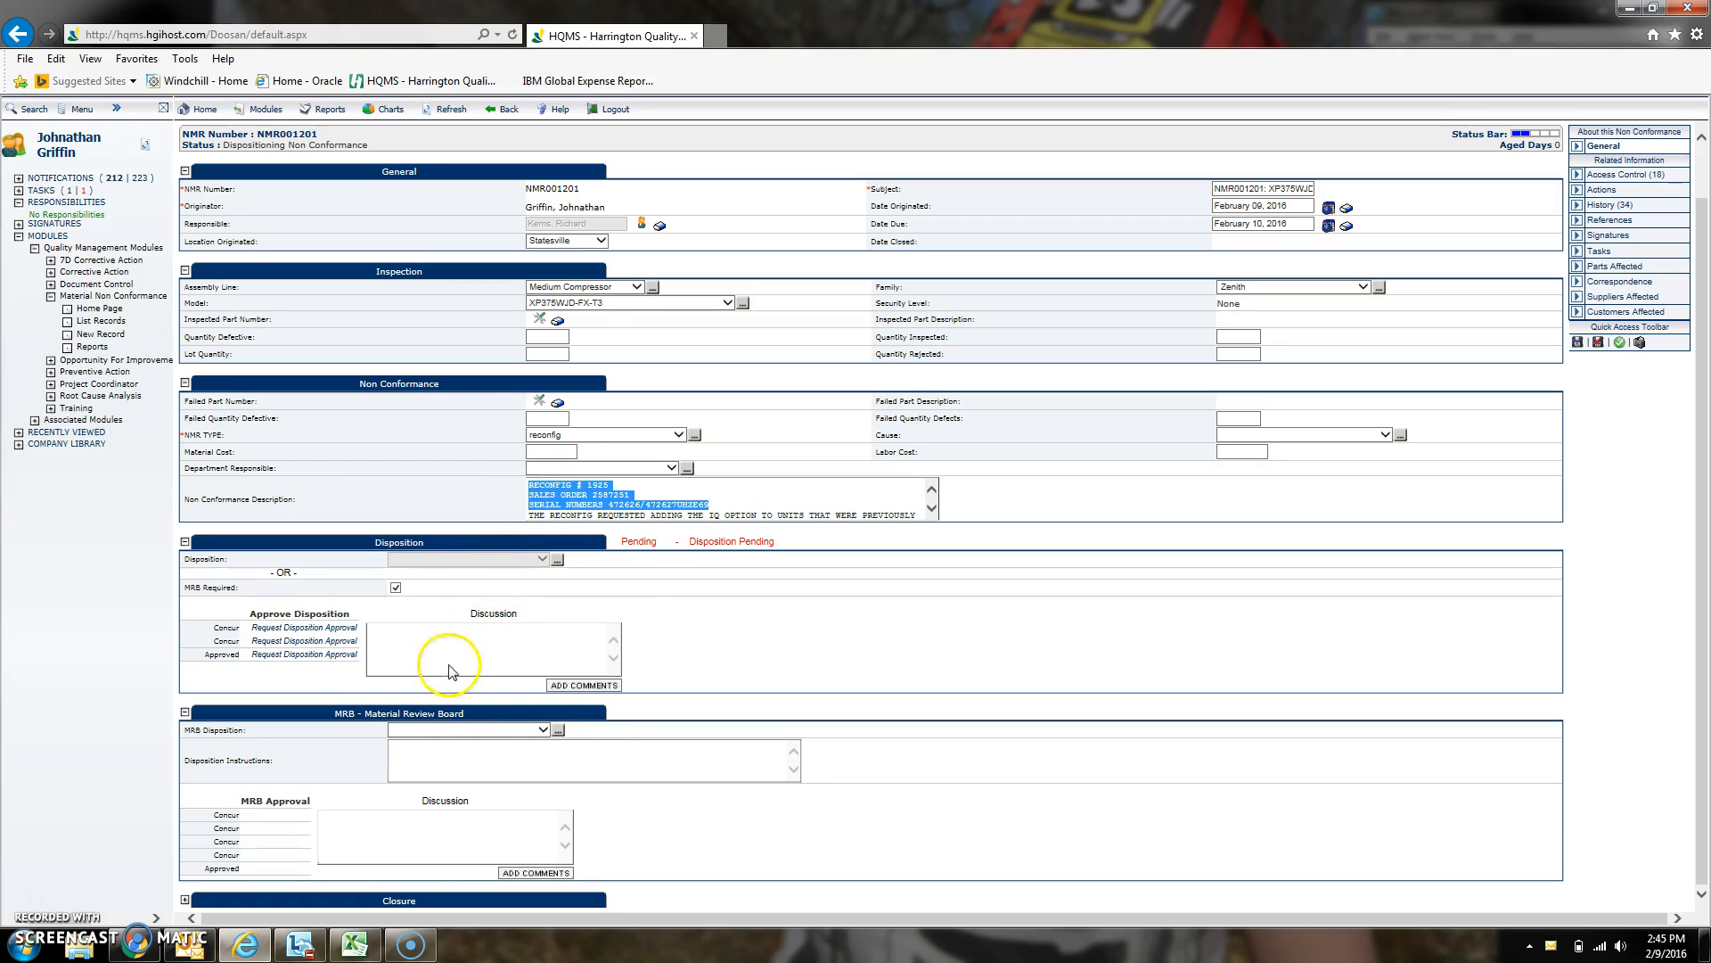
pyautogui.click(447, 755)
pyautogui.hotkey('ctrl', 'v')
pyautogui.press('Return')
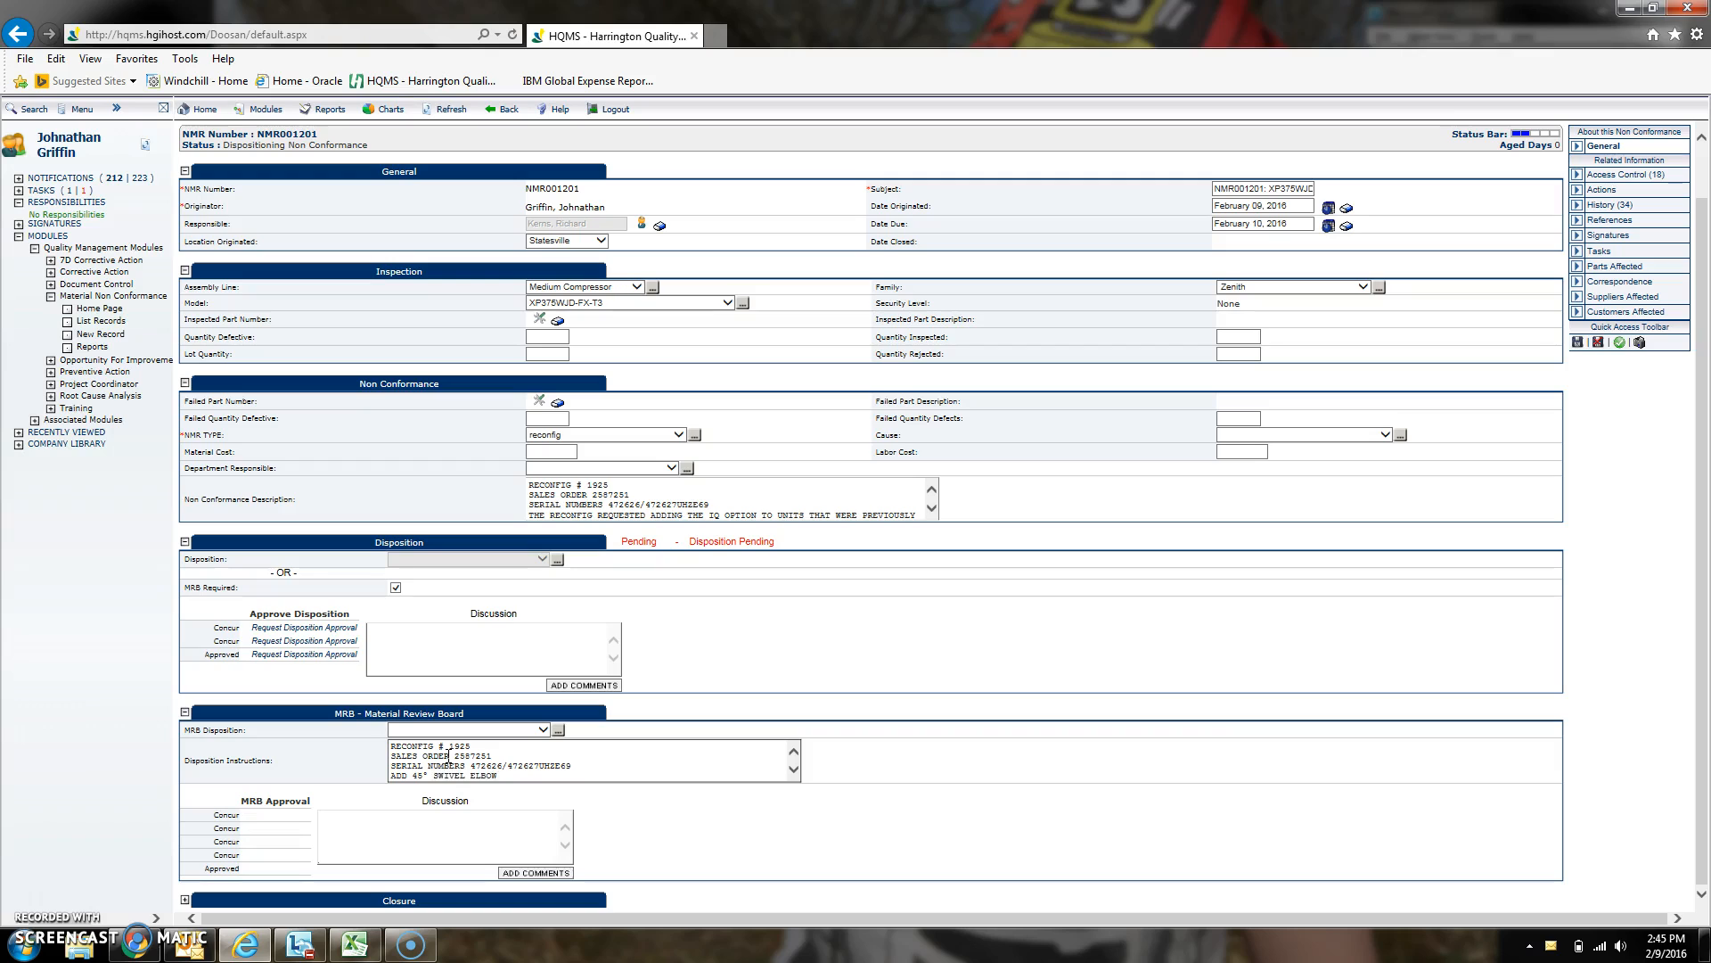
# - Add the instruction ADD 45° SWIVEL ELBOW (PART NUMBER 35326172) TO THE IQ OPTION FOR THESE 2 UNITS
pyautogui.write('T NUMBER 35326172) TO THE IQ')
pyautogui.write('OPTION FOR THESE 2 UN')
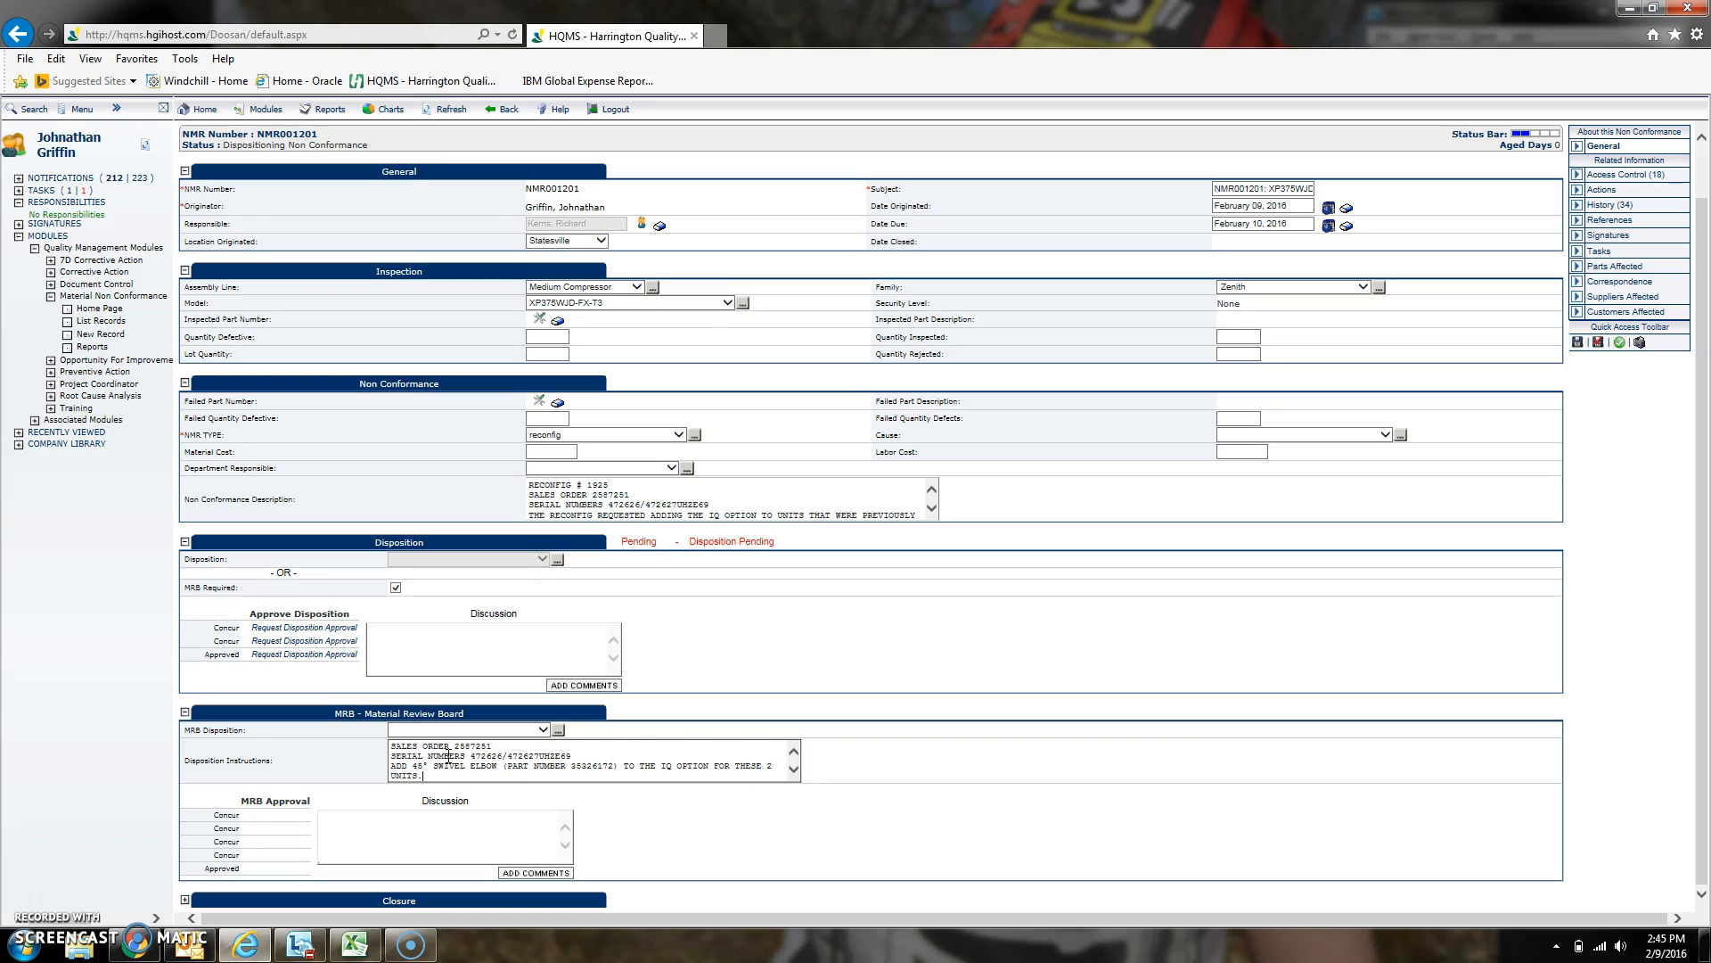
pyautogui.write('ITS.')
pyautogui.press('Return')
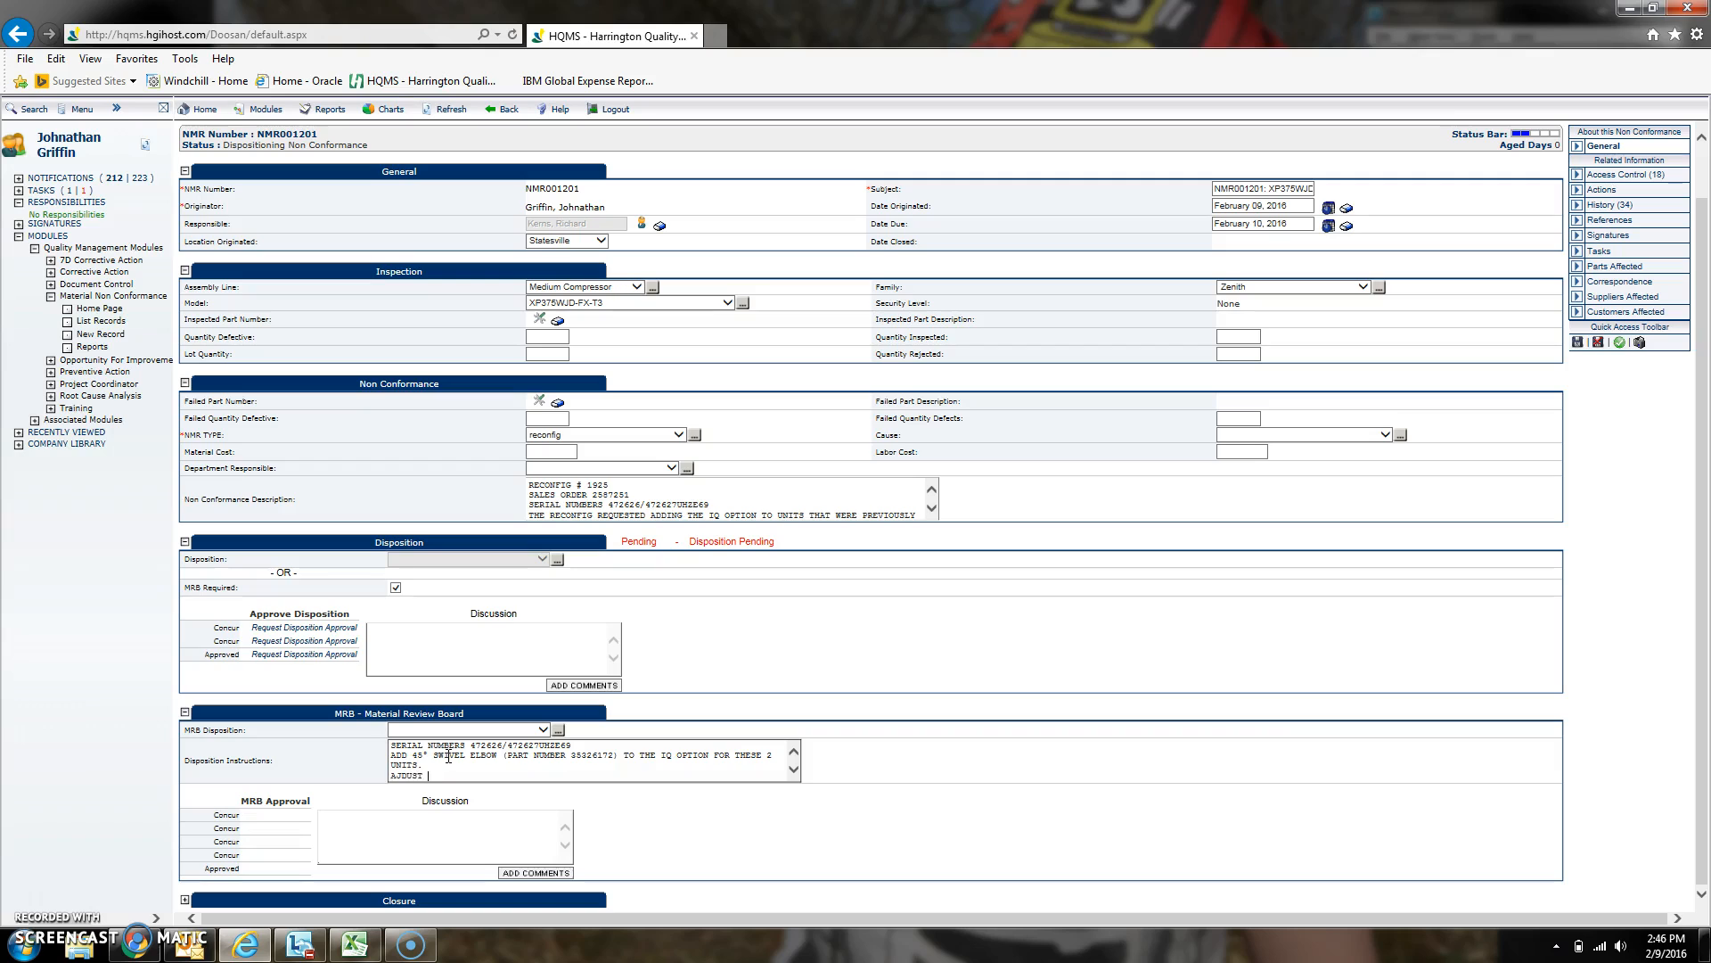
# - Add the line ADJUST INVENTORY MANUALLY. to the instructions and save the record
pyautogui.write('TORY MANUALLY/')
pyautogui.scroll(1, 954, 734)
pyautogui.scroll(-1, 954, 734)
pyautogui.scroll(1, 993, 738)
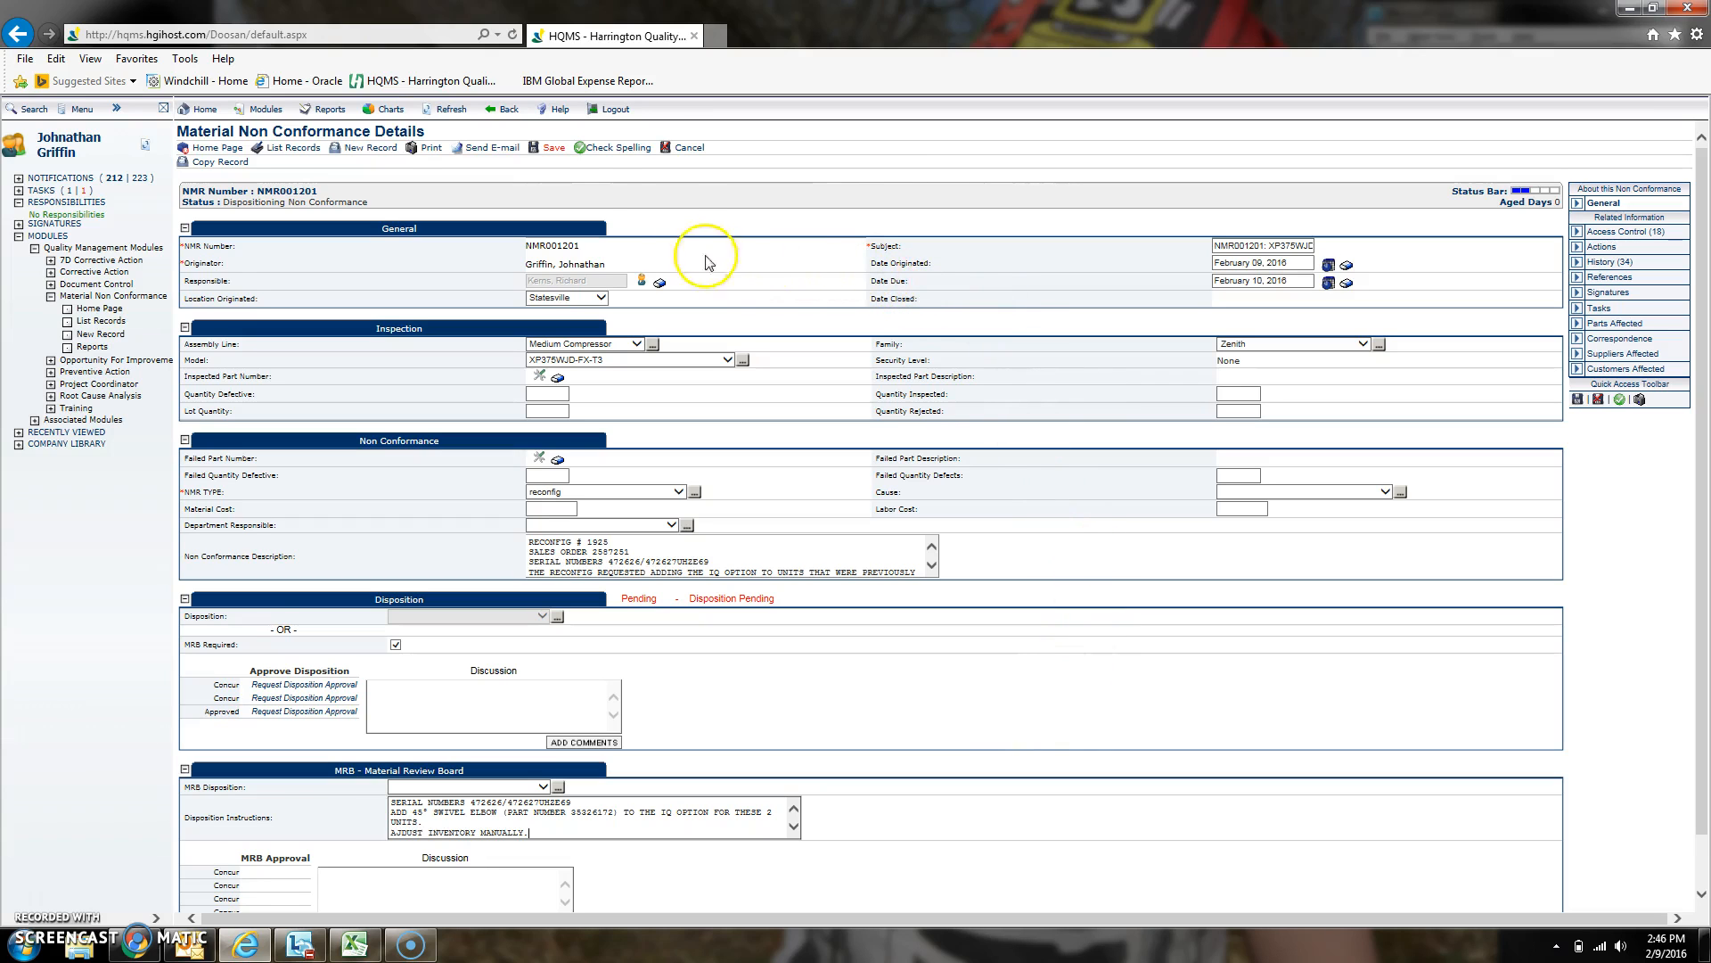
pyautogui.click(549, 147)
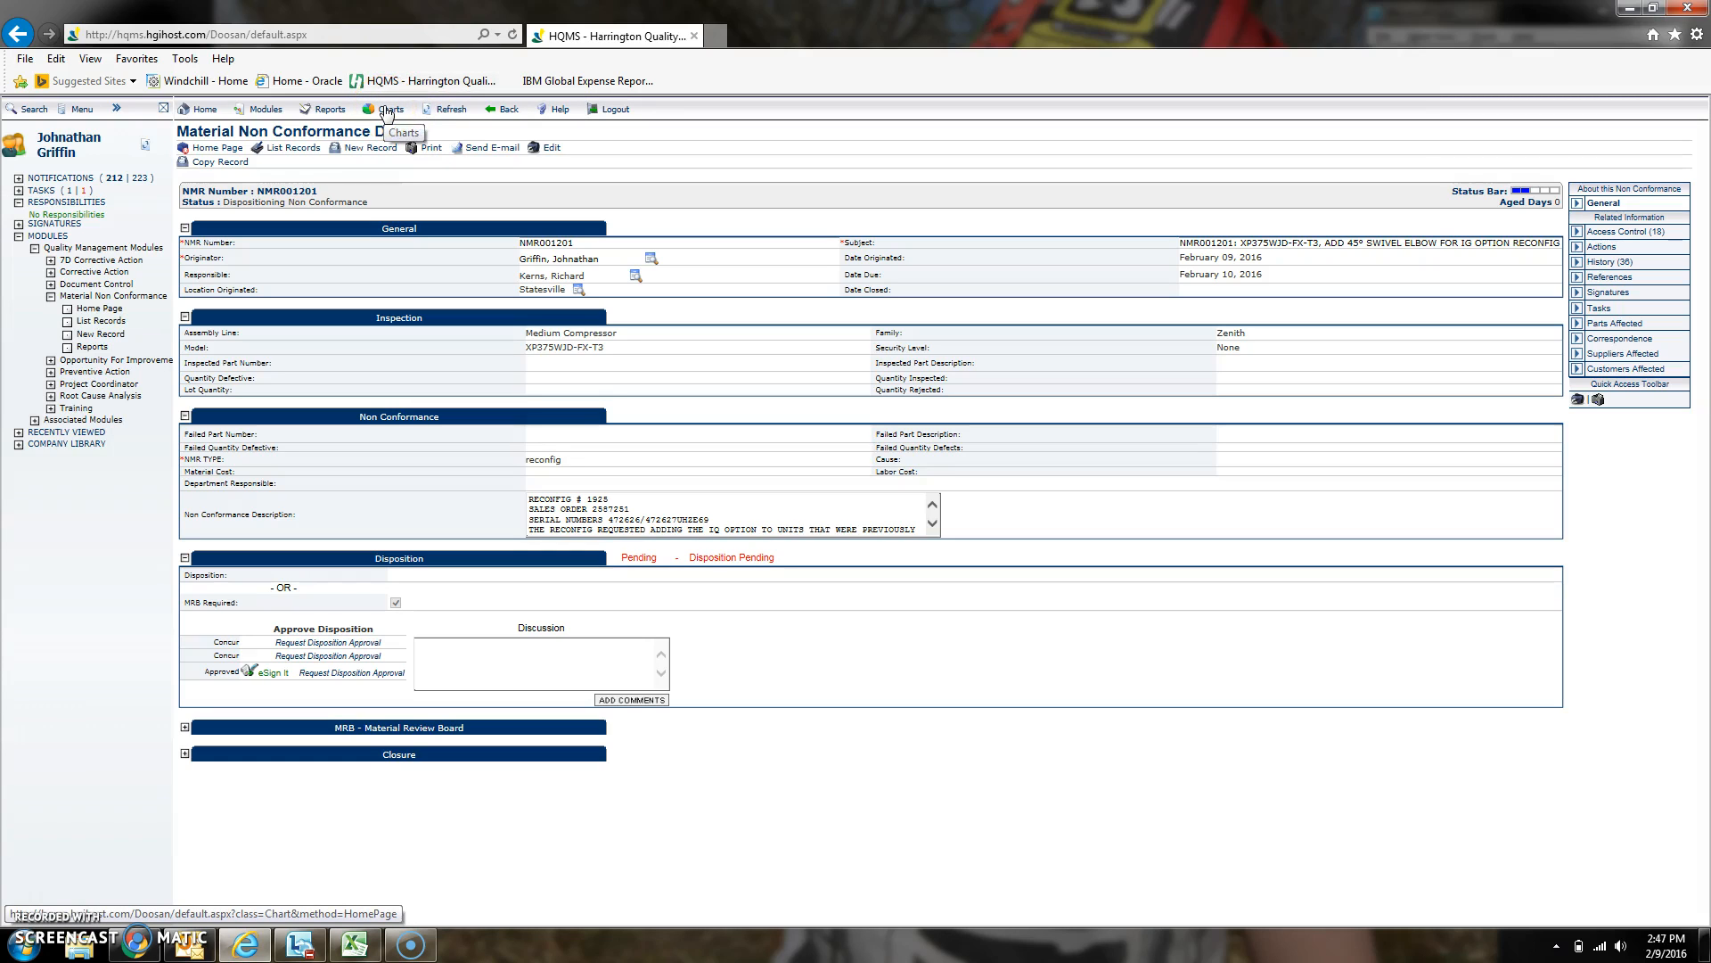
# - Start an e-mail from the record and enter the recipient's e-mail address
pyautogui.click(486, 151)
pyautogui.click(426, 237)
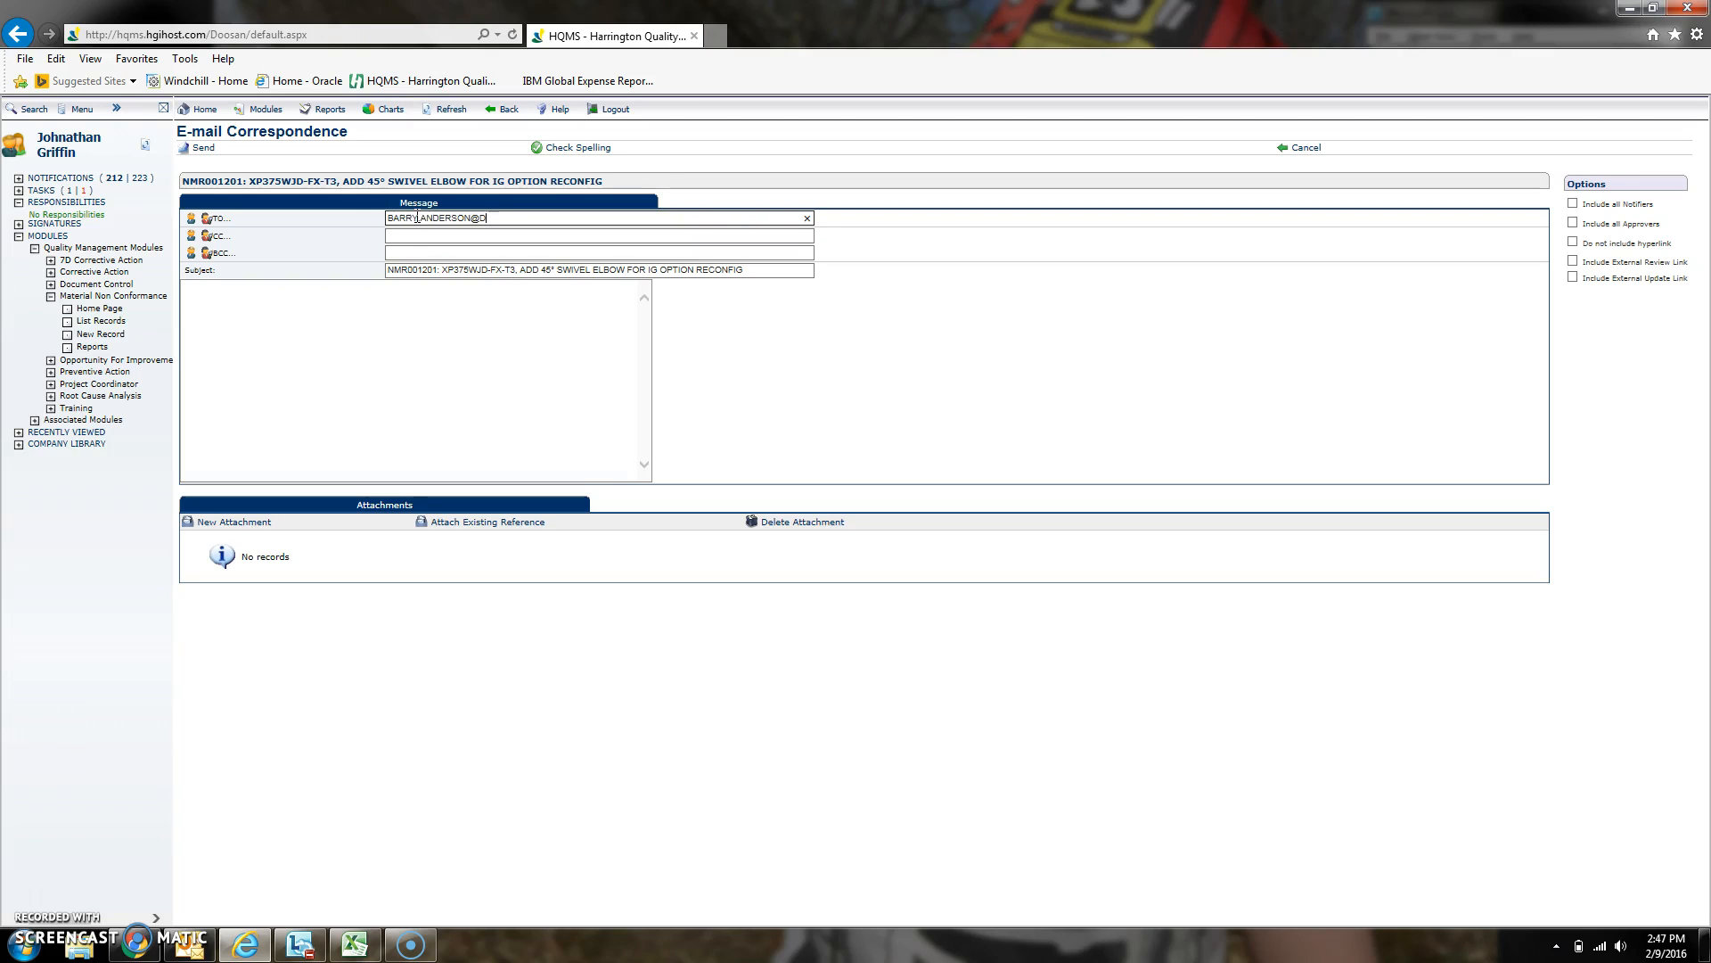
pyautogui.click(505, 313)
# - Correct the e-mail subject to read IQ OPTION RECONFIG and send the e-mail
pyautogui.click(427, 269)
pyautogui.moveTo(389, 270); pyautogui.dragTo(757, 277)
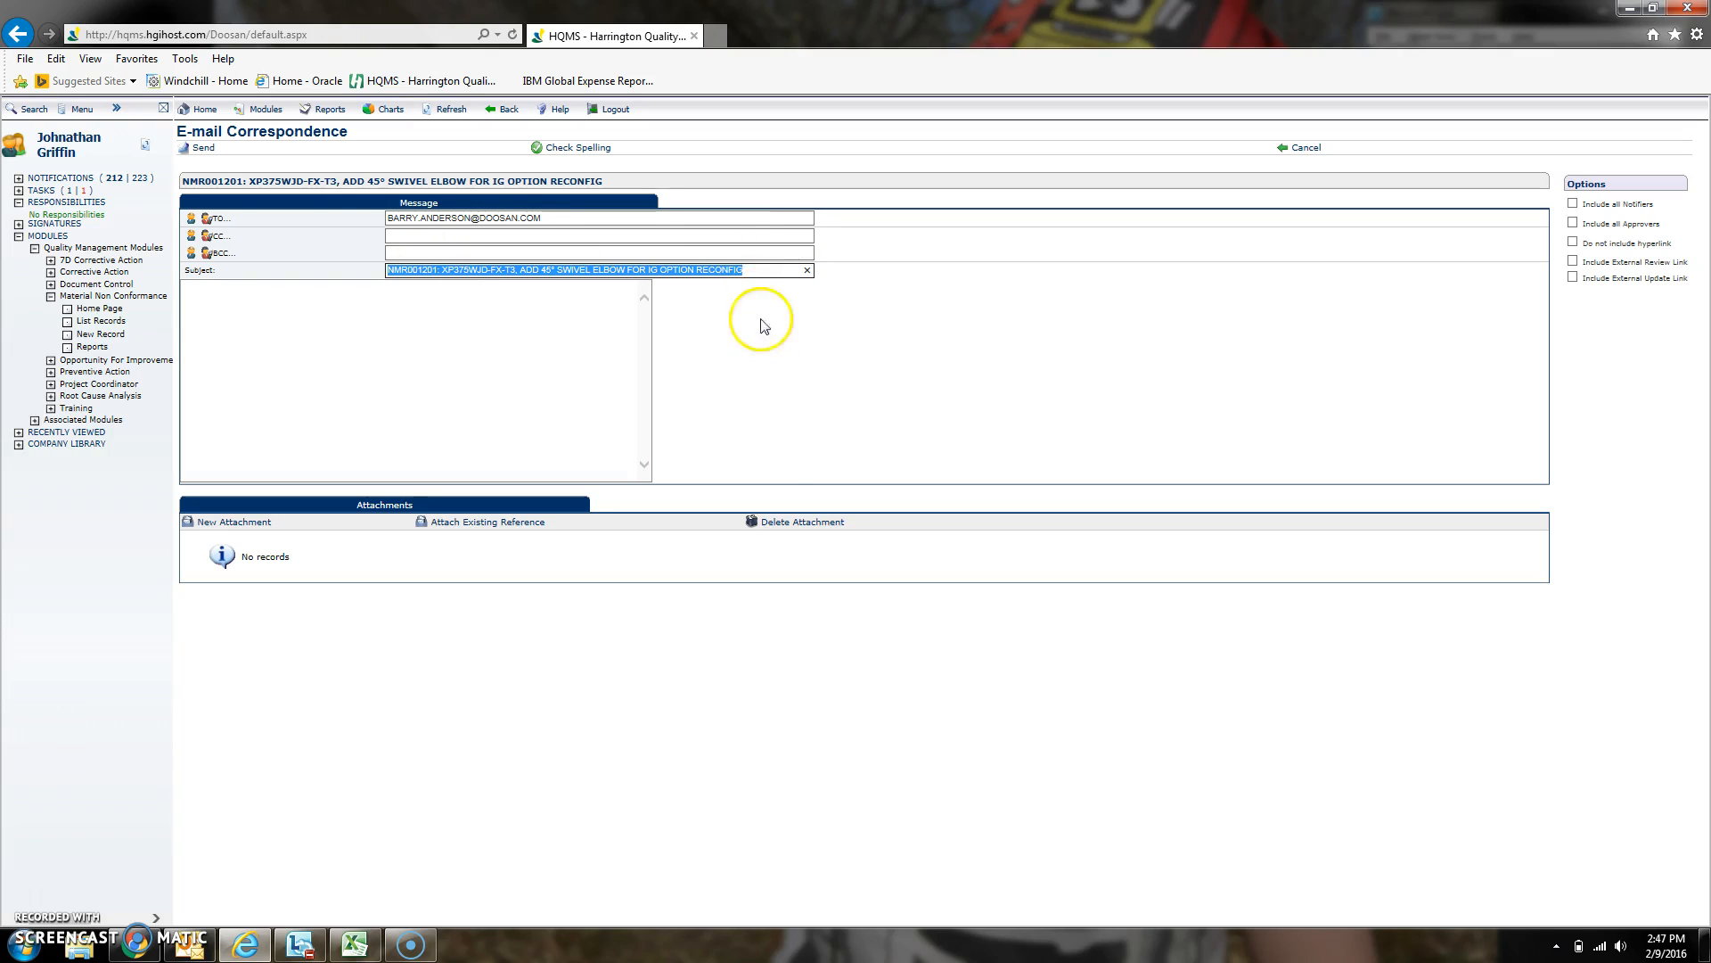
pyautogui.click(760, 271)
pyautogui.click(662, 271)
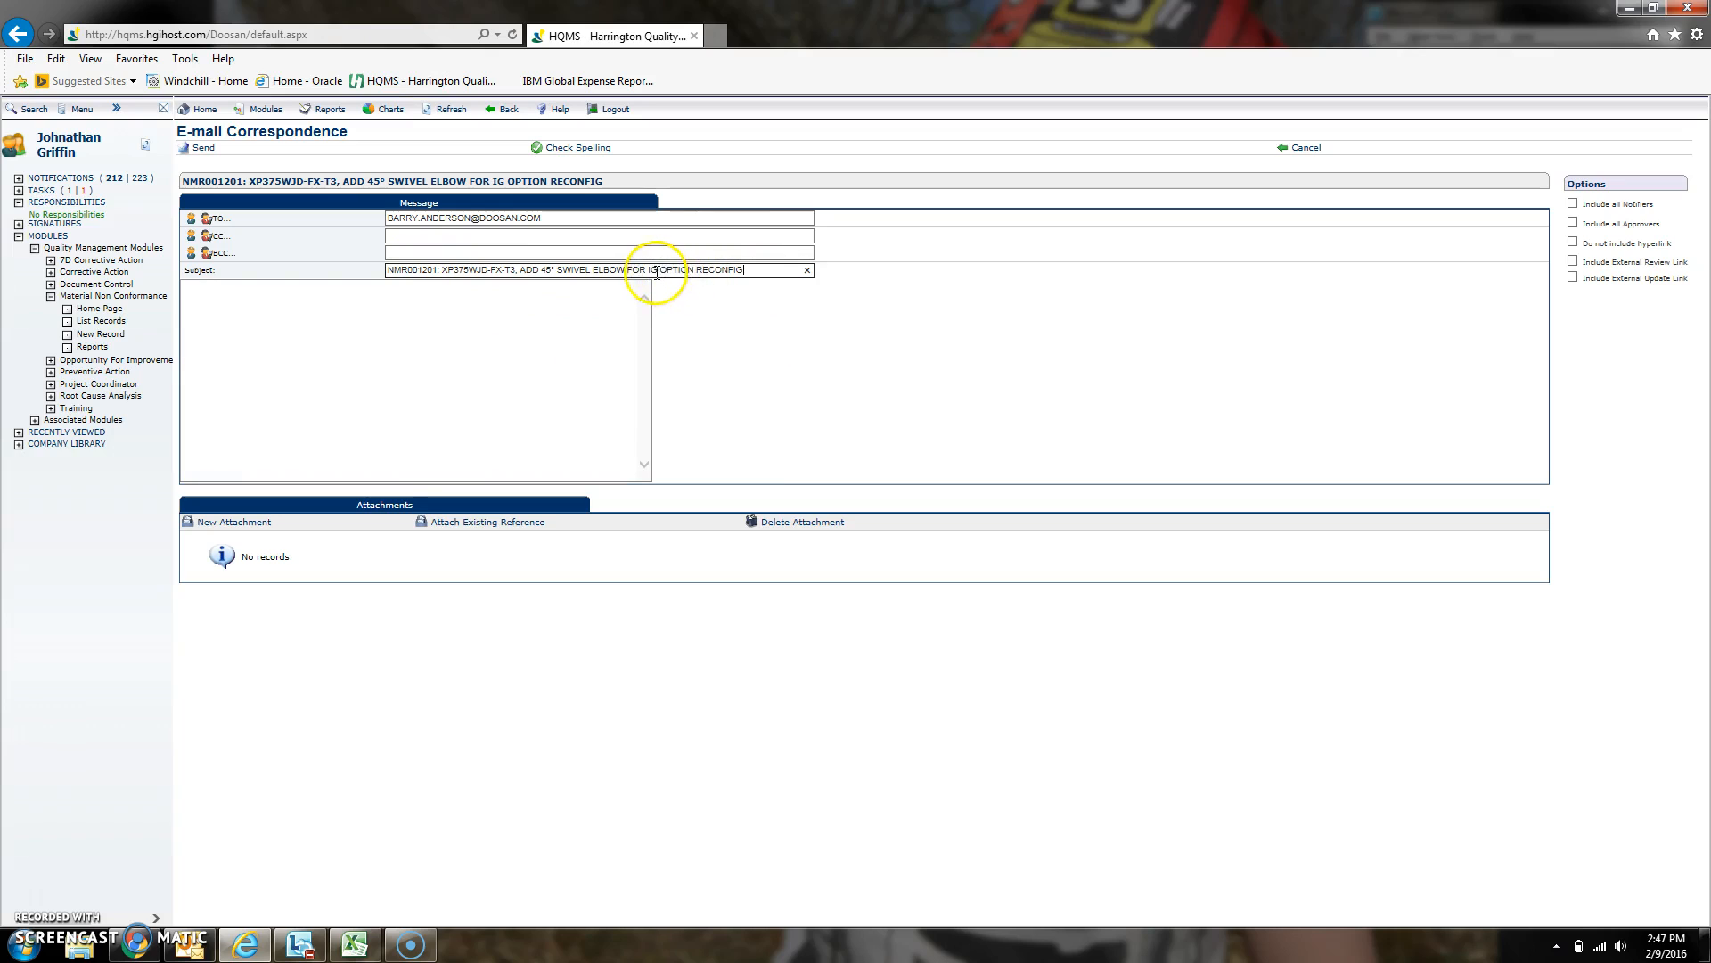
pyautogui.click(739, 295)
pyautogui.click(368, 350)
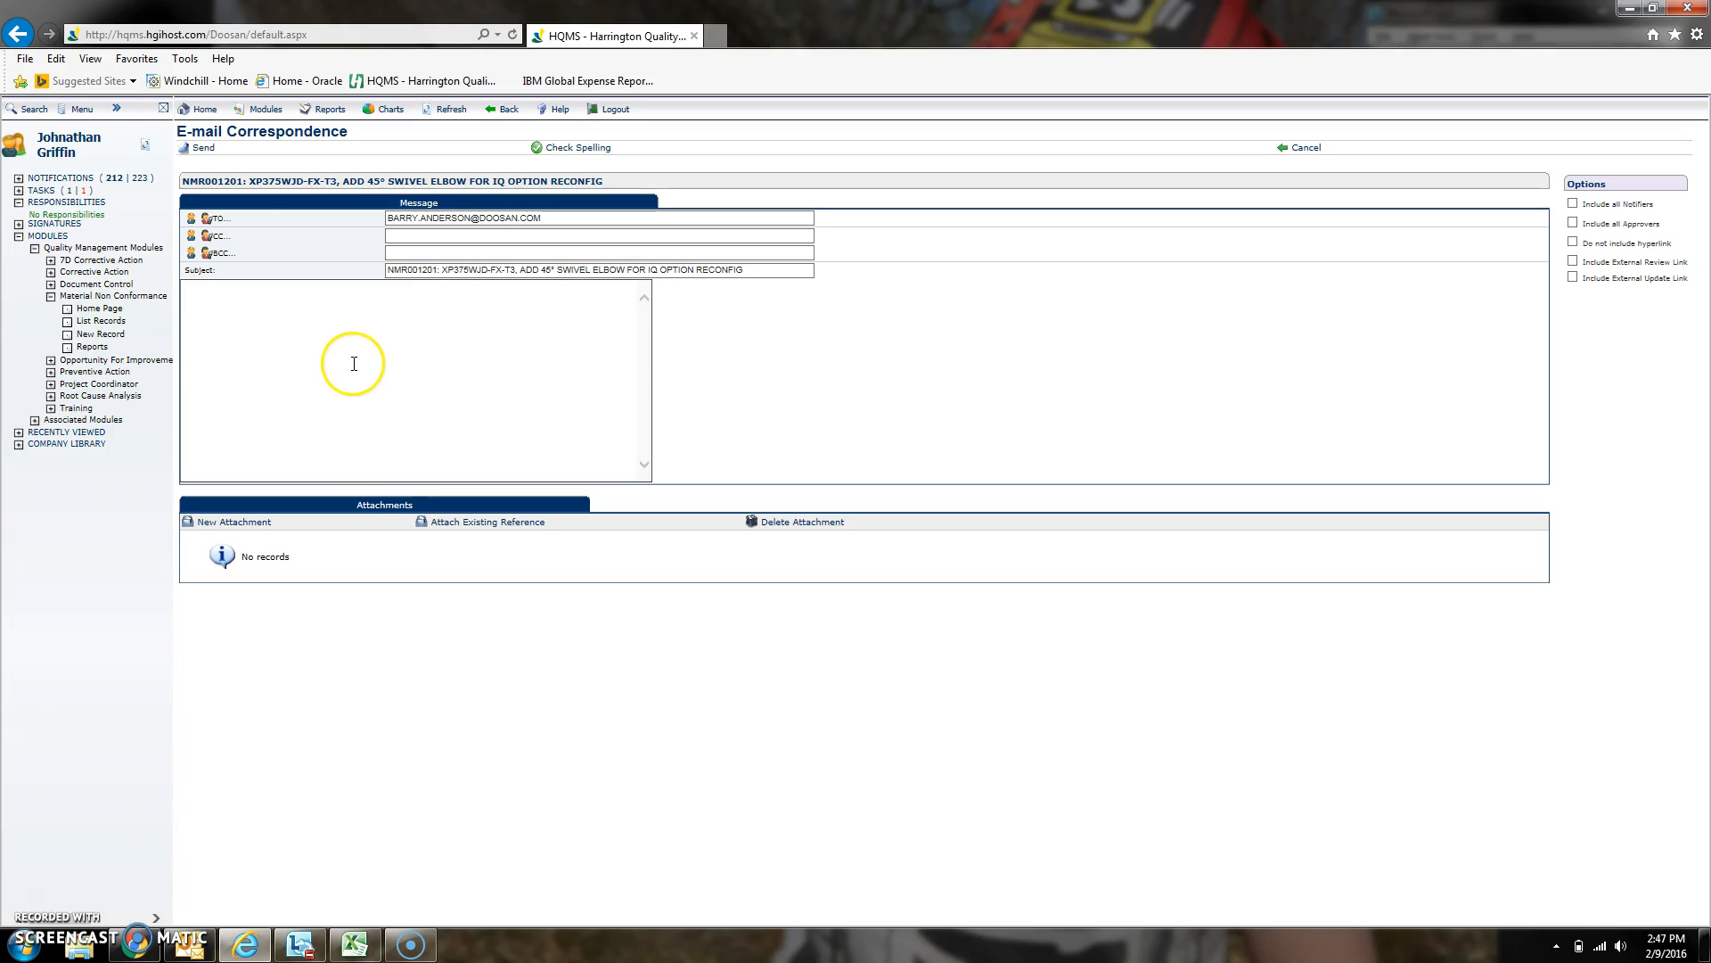
pyautogui.click(203, 150)
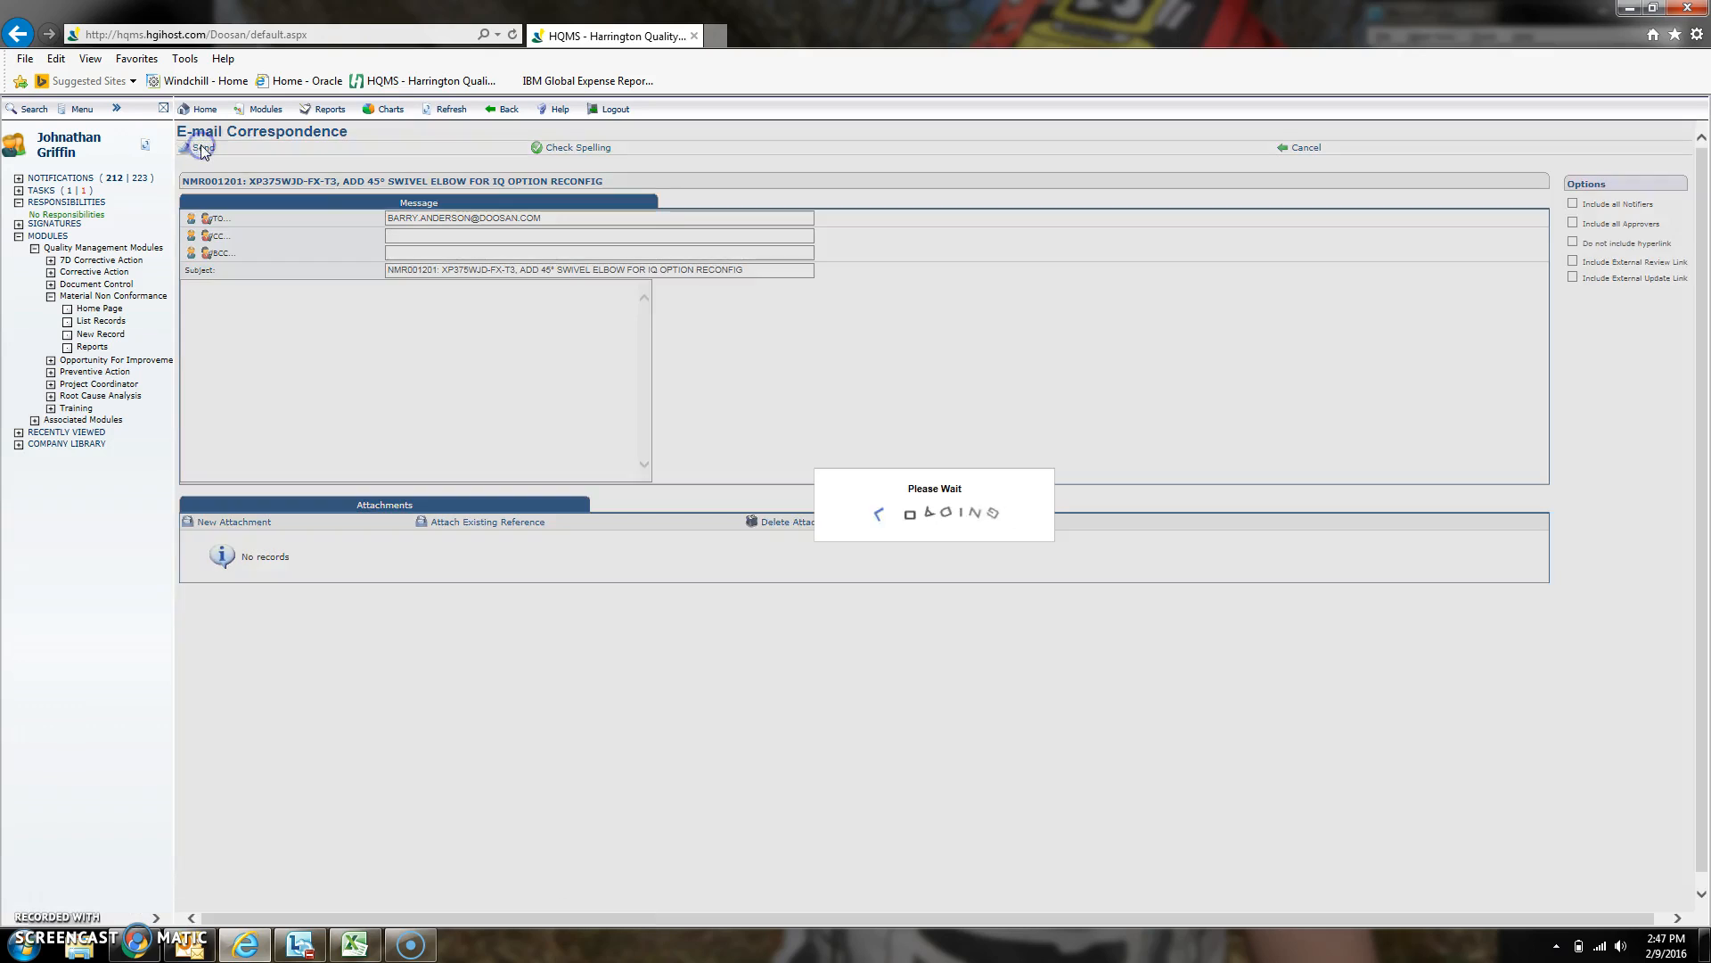